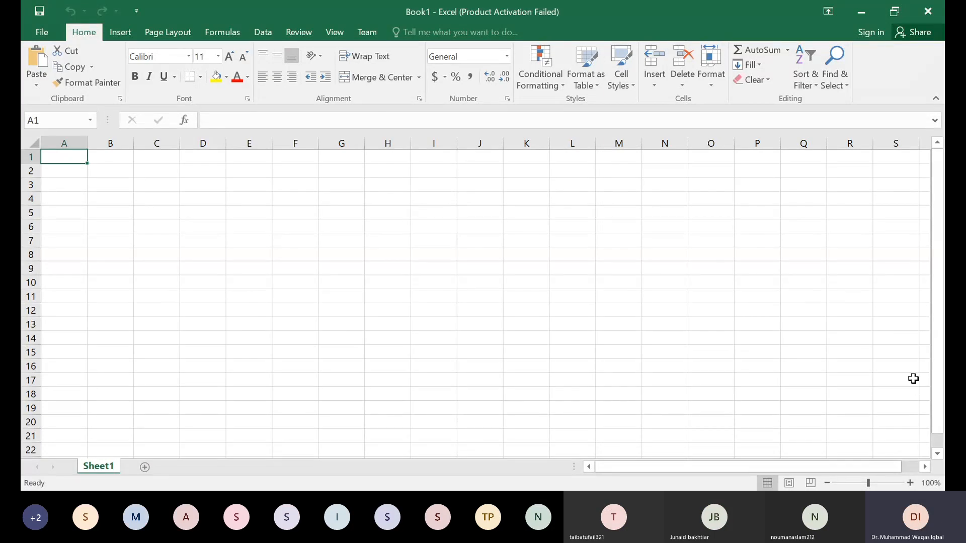
- Enter the variable headings x1, x2, x3 and x4 across cells C3 to F3
click(144, 186)
text(x1)
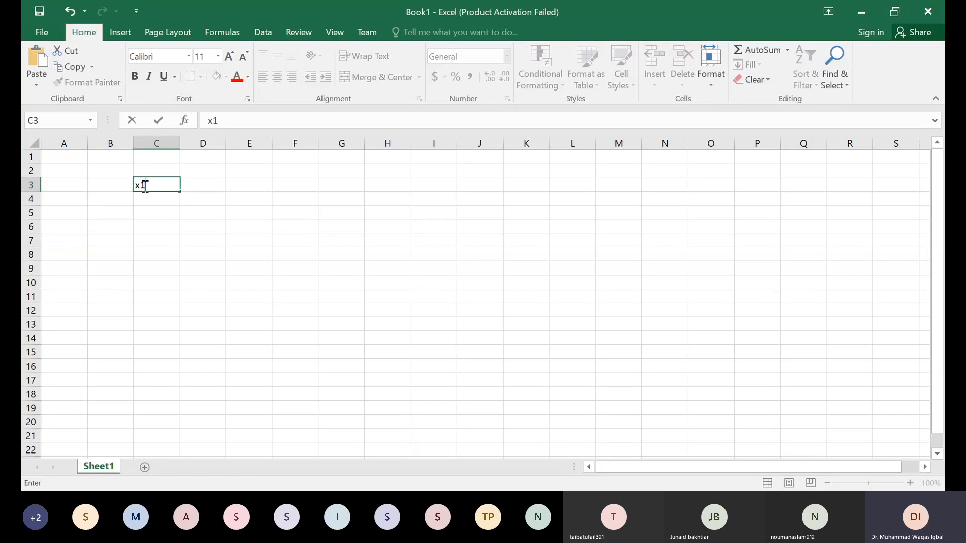
key(Tab)
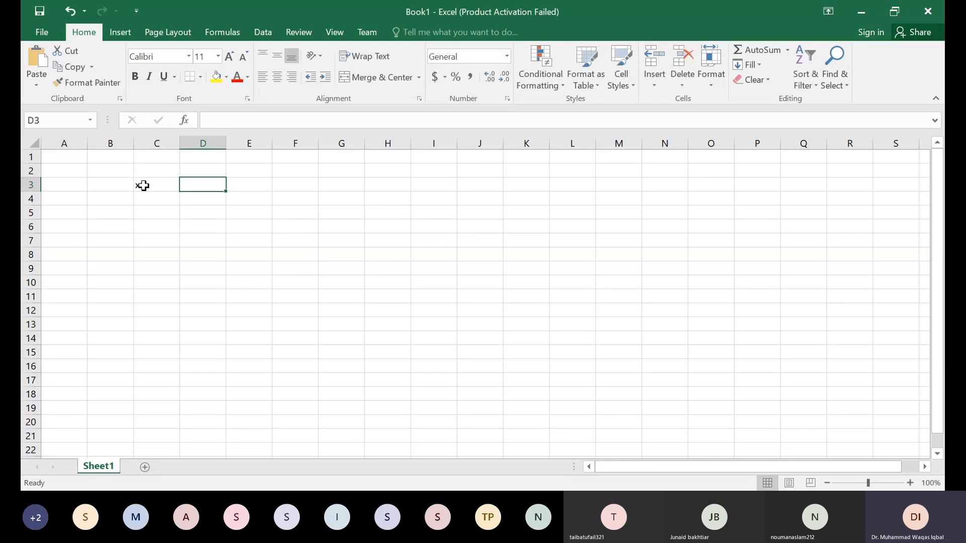
text(x2)
key(Tab)
text(x)
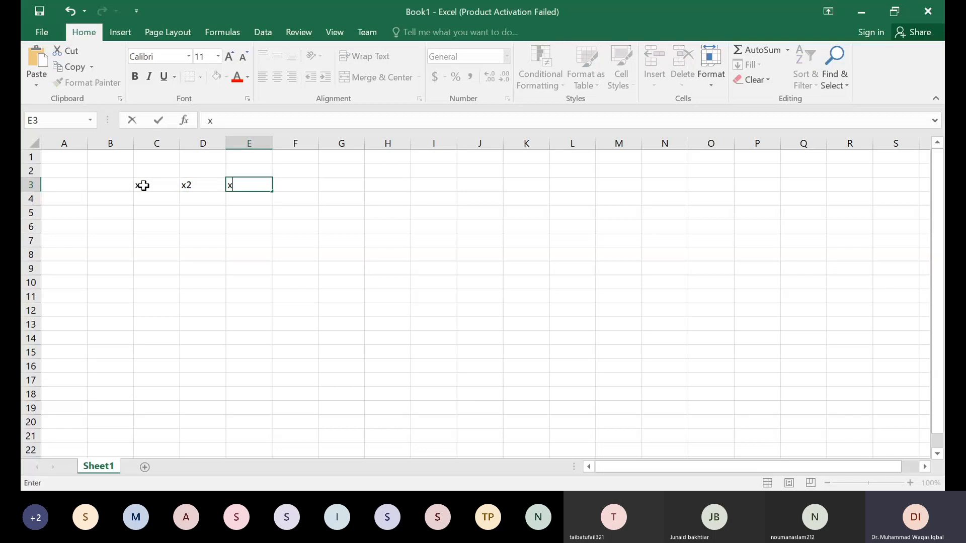
text(3)
key(Tab)
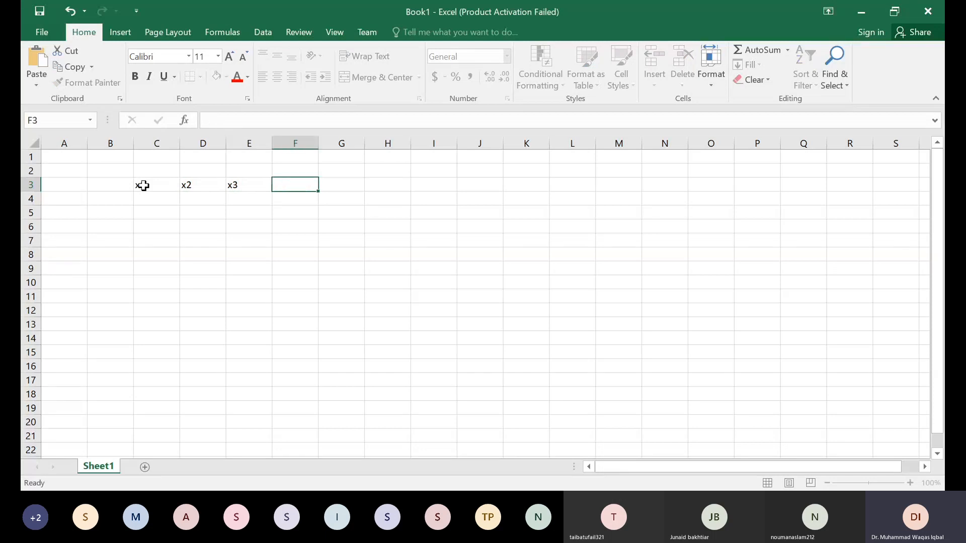
text(x4)
key(Return)
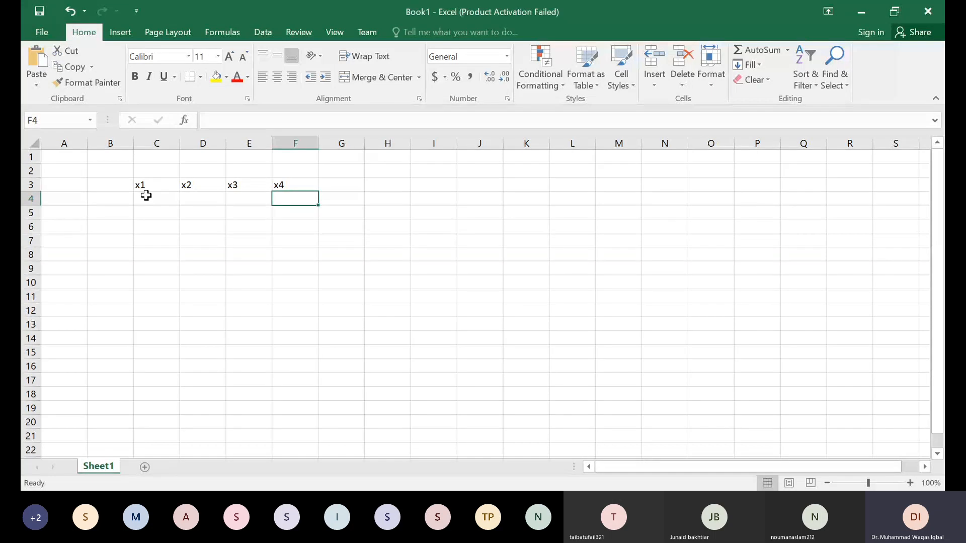
- Enter the value 1 under each variable heading in cells C4 to F4
click(146, 195)
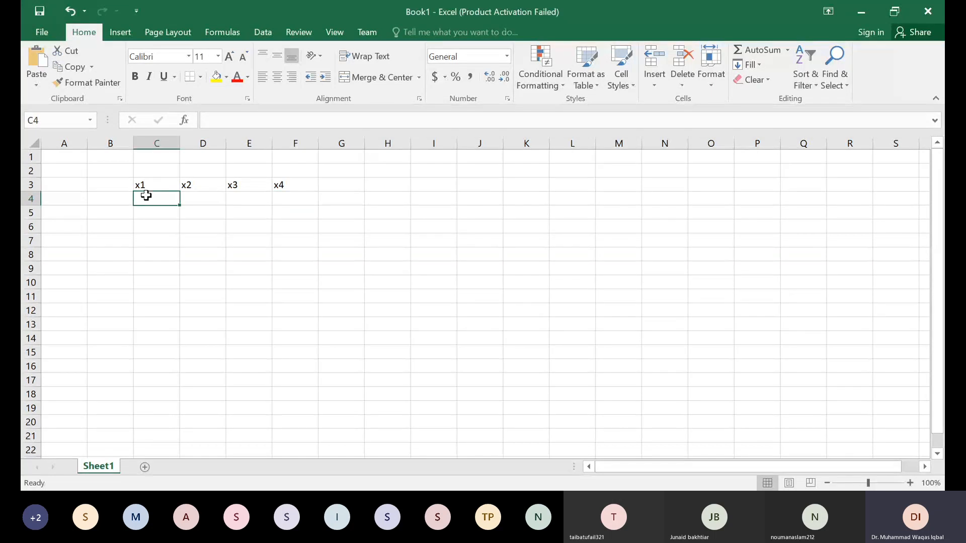
text(1)
key(Tab)
text(1)
key(Tab)
text(1)
key(Tab)
text(1)
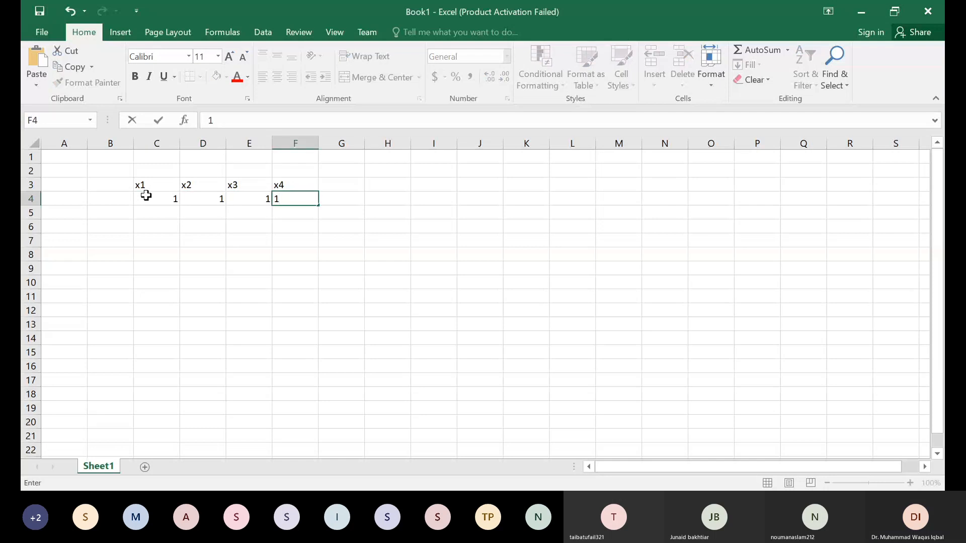
key(Return)
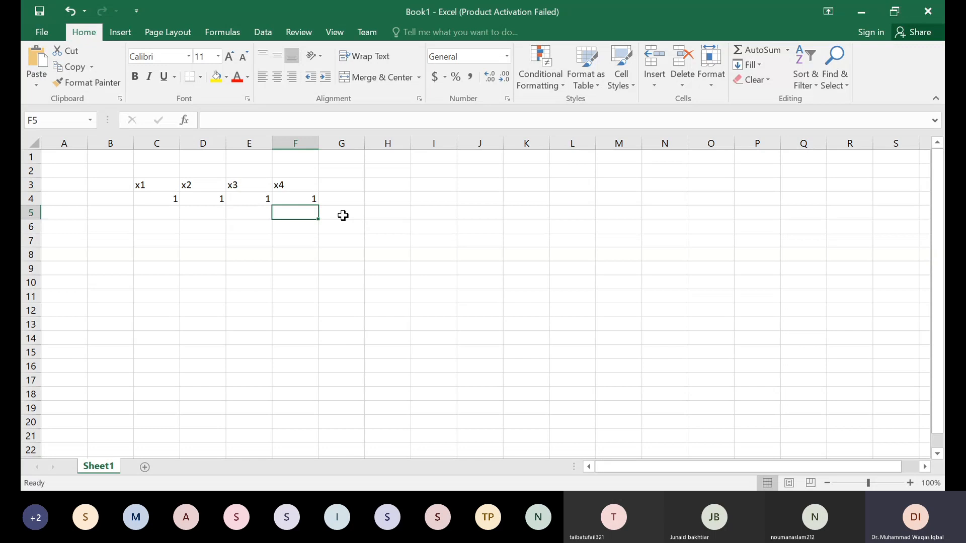
- Enter the coefficients 90, 125, 45 and 65 across cells C5 to F5
click(155, 215)
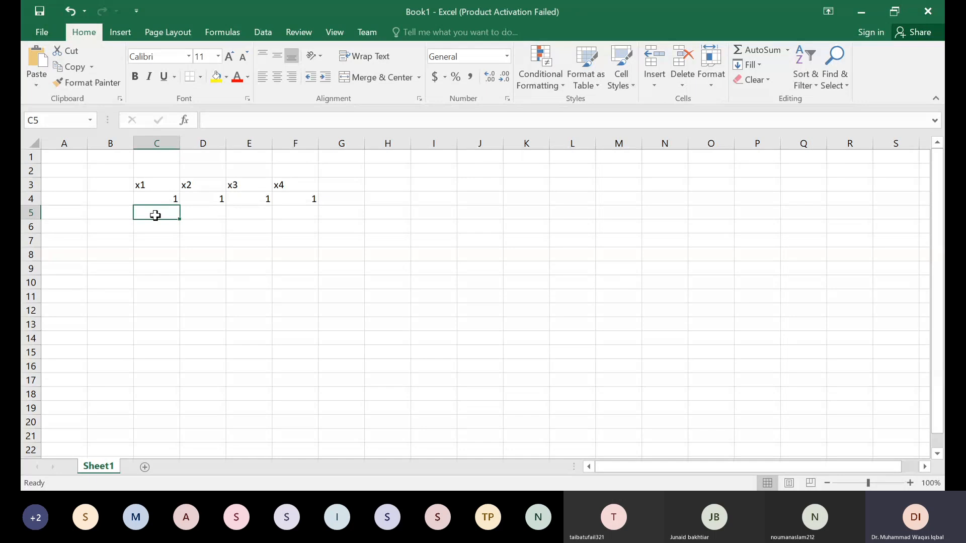
text(90)
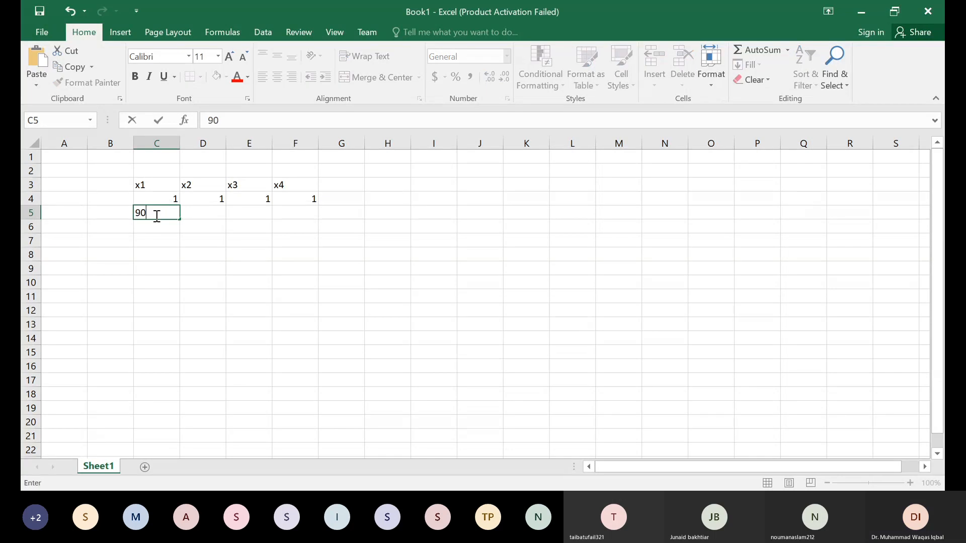
key(Tab)
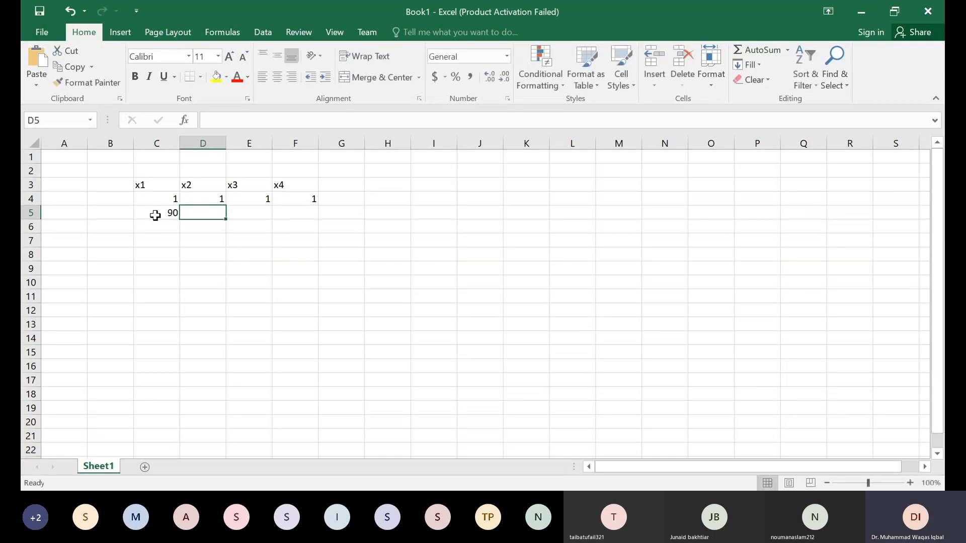
text(125)
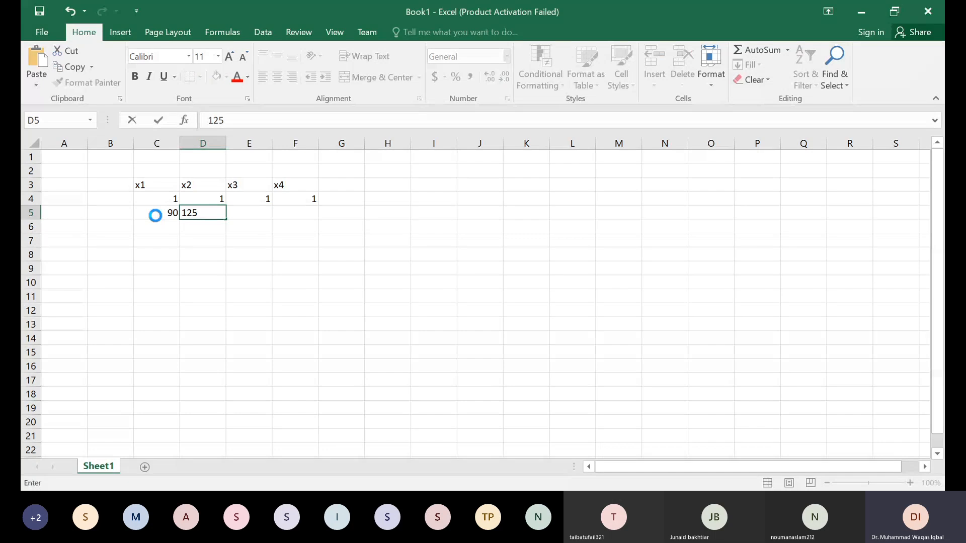
key(Tab)
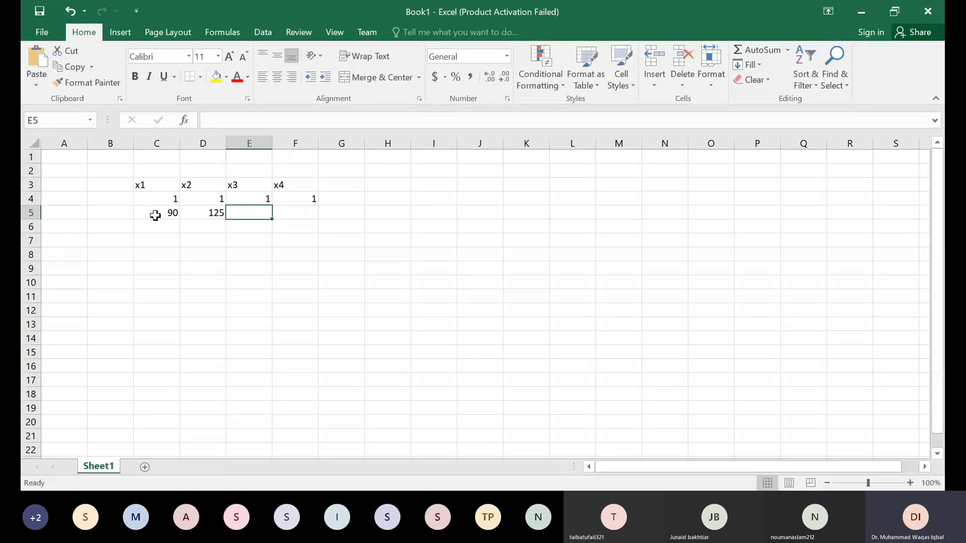
text(45)
key(Tab)
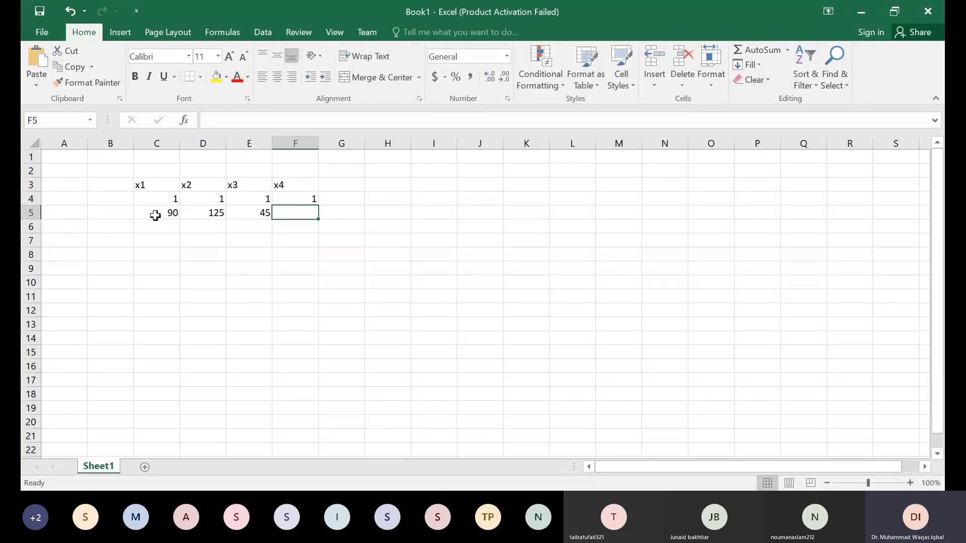
text(65)
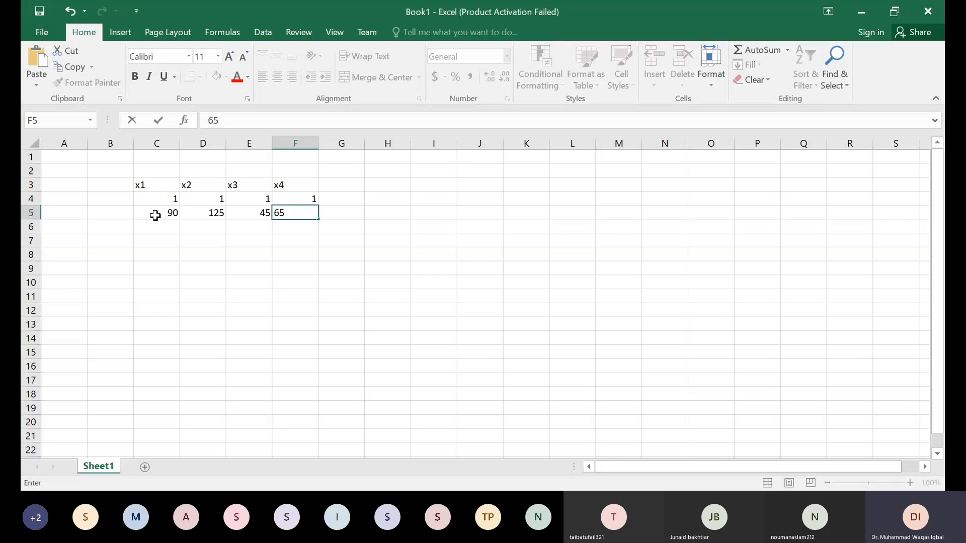
key(Return)
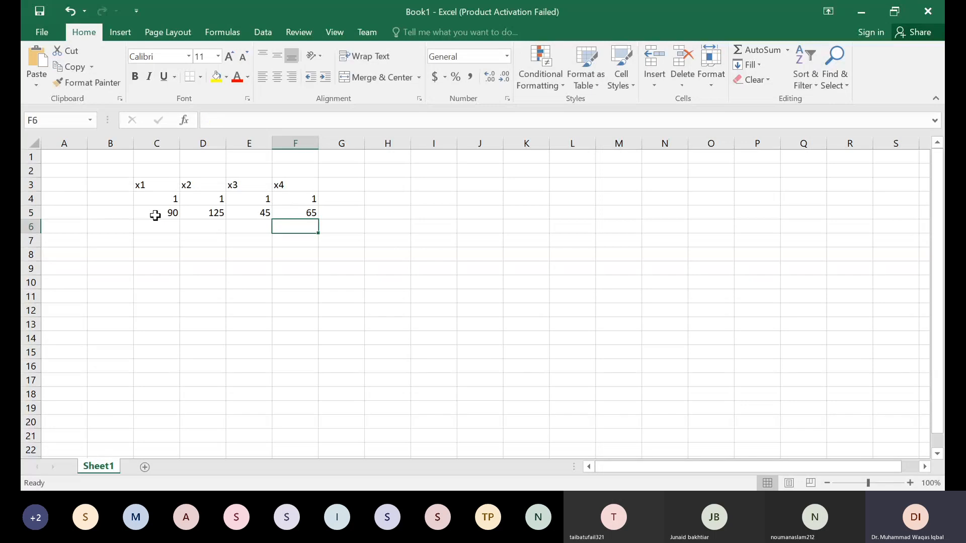
- Enter the formula =C4*C5+D4*D5+E4*E5+F4*F5 in cell G6 to sum the products of variables and coefficients
click(343, 227)
text(=)
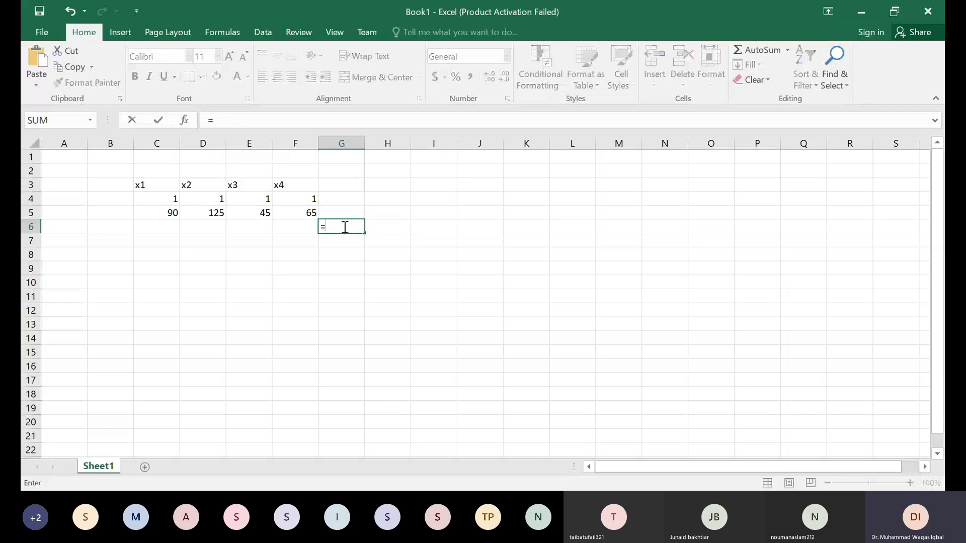
click(162, 202)
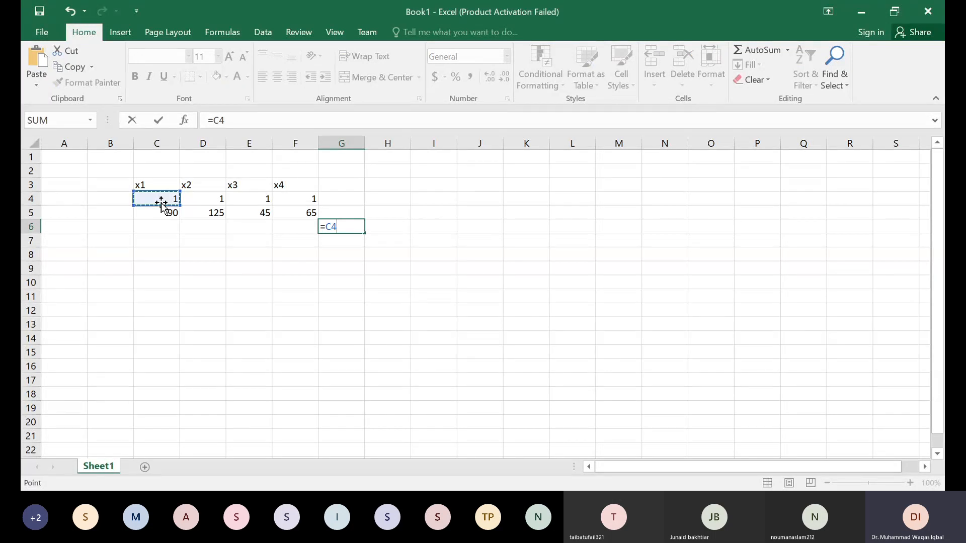
text(*)
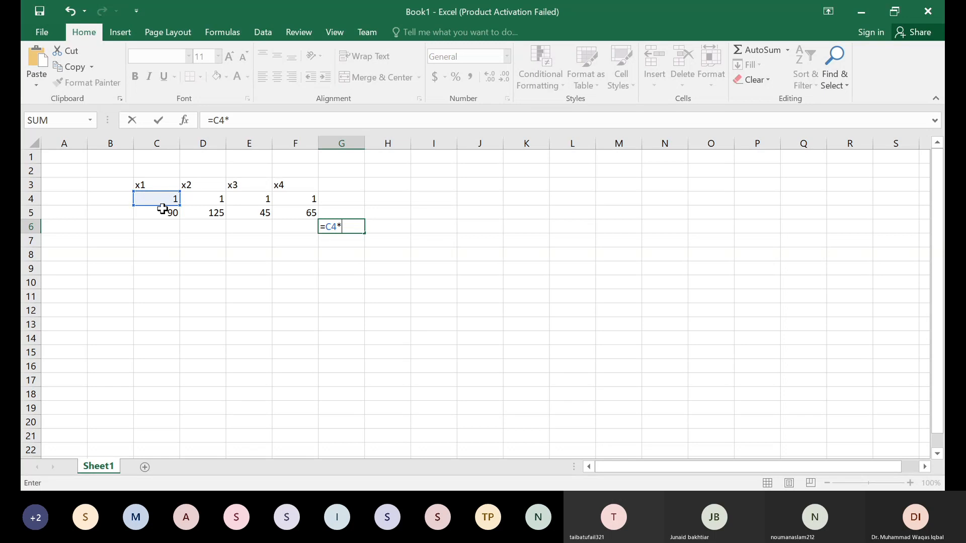
click(166, 215)
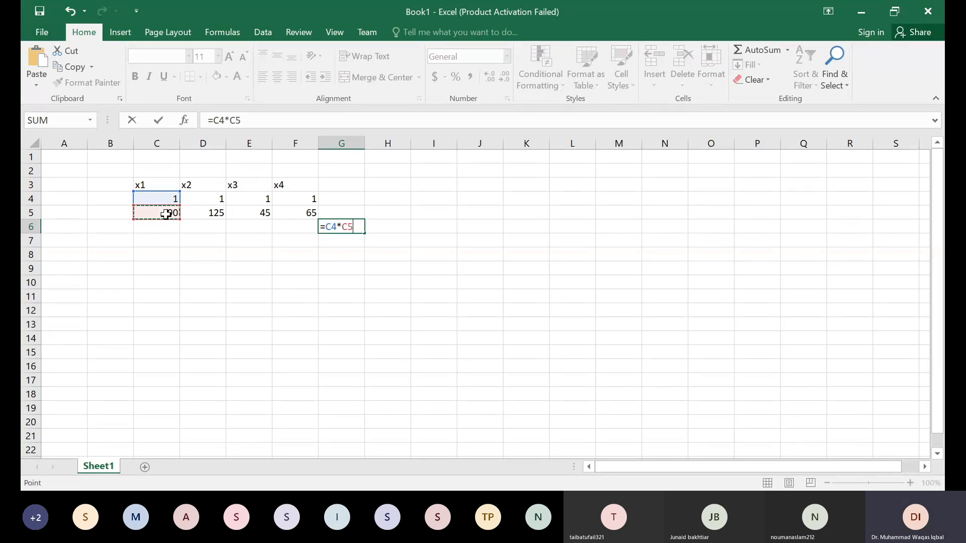
text(+)
click(203, 200)
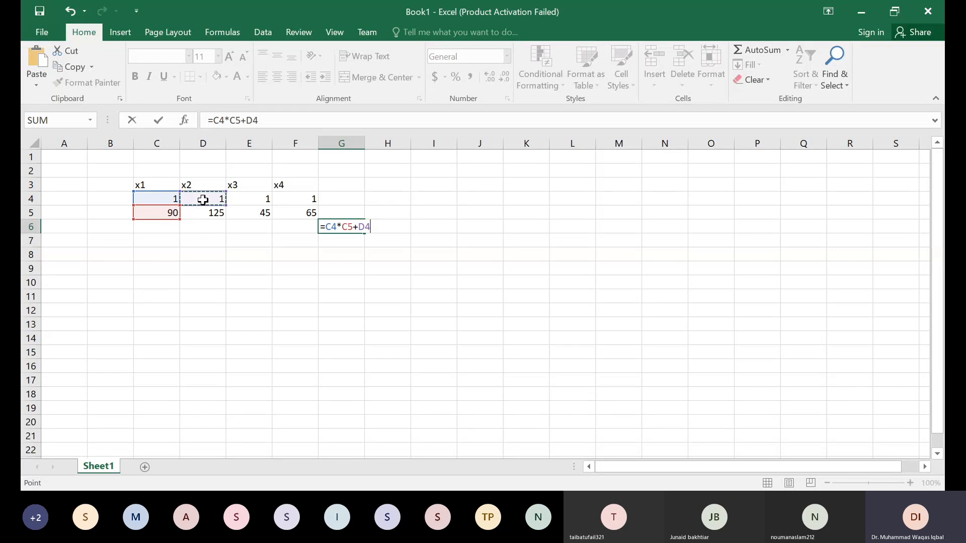
text(*)
click(202, 214)
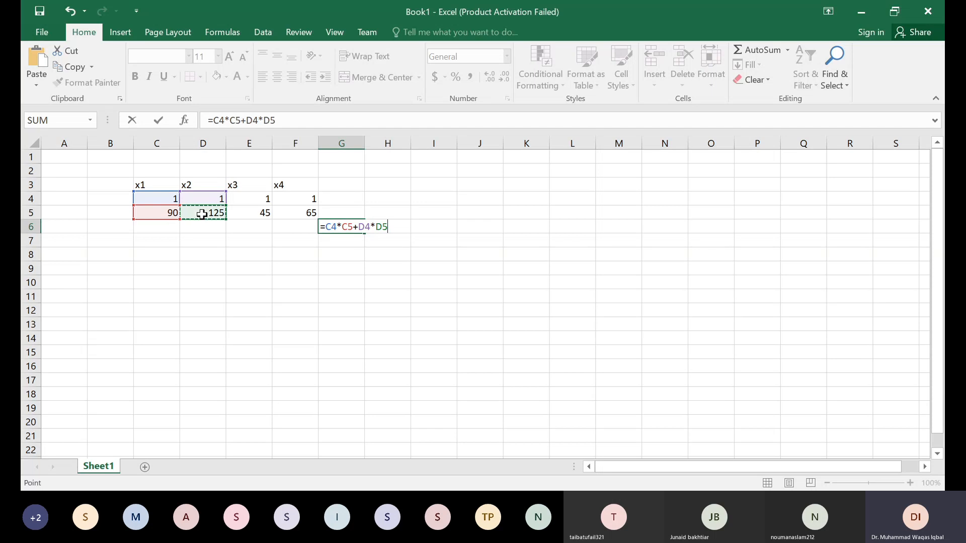
text(+)
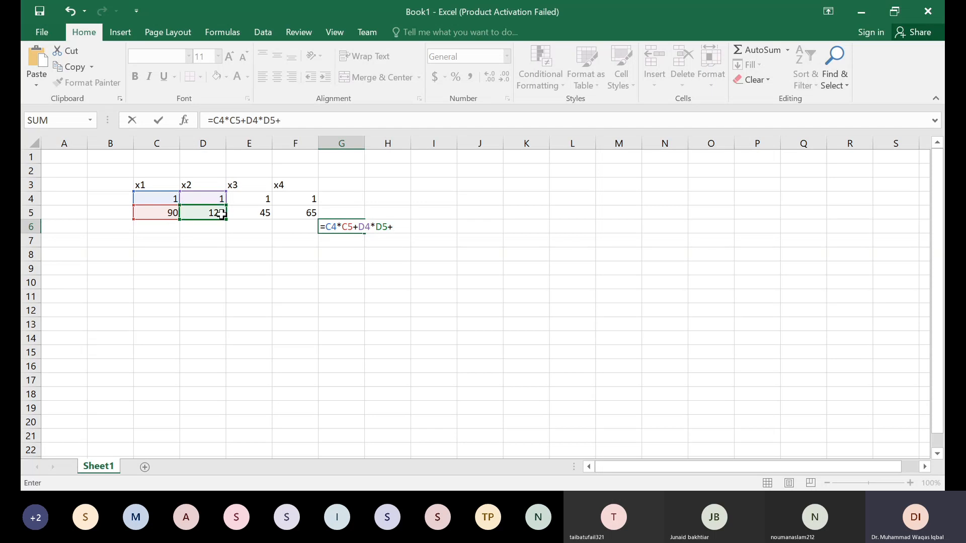
click(252, 200)
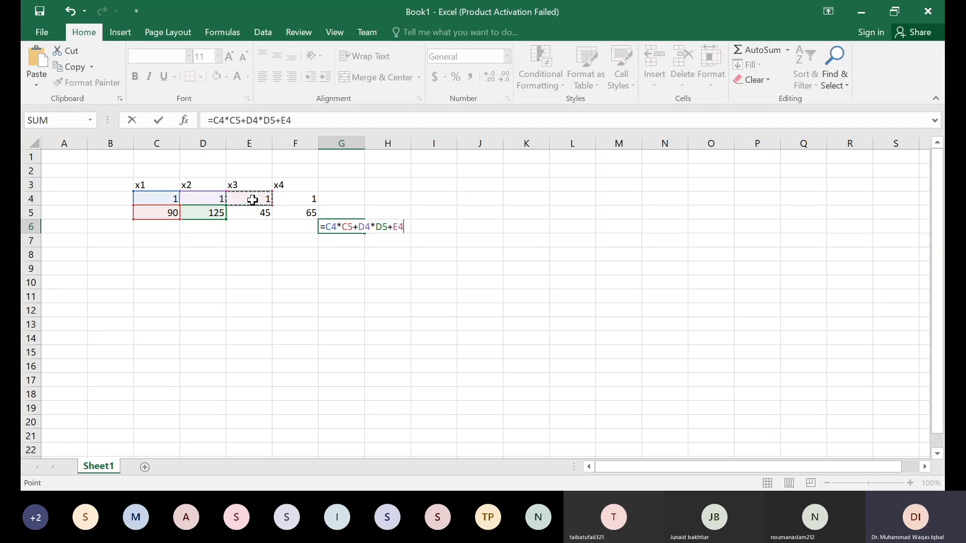
text(*)
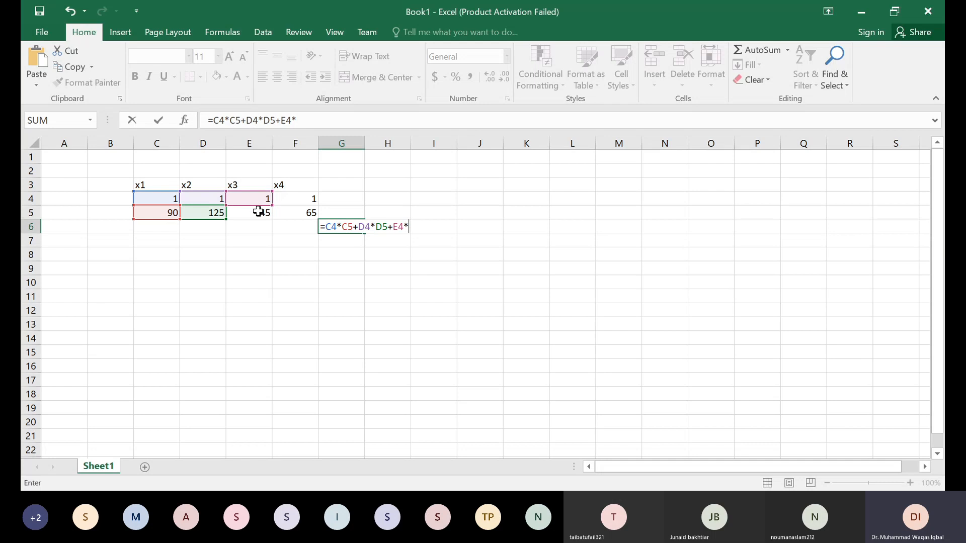
click(261, 215)
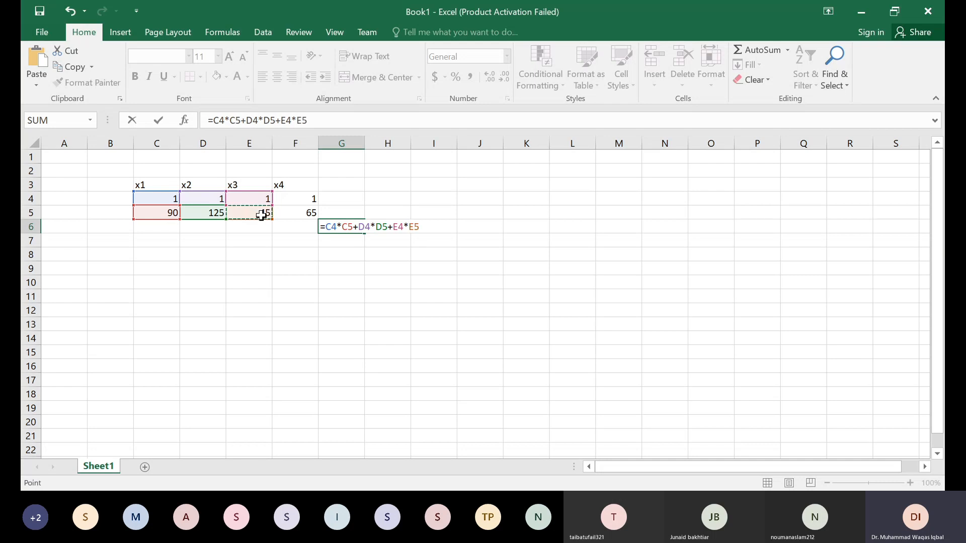
text(+)
click(310, 197)
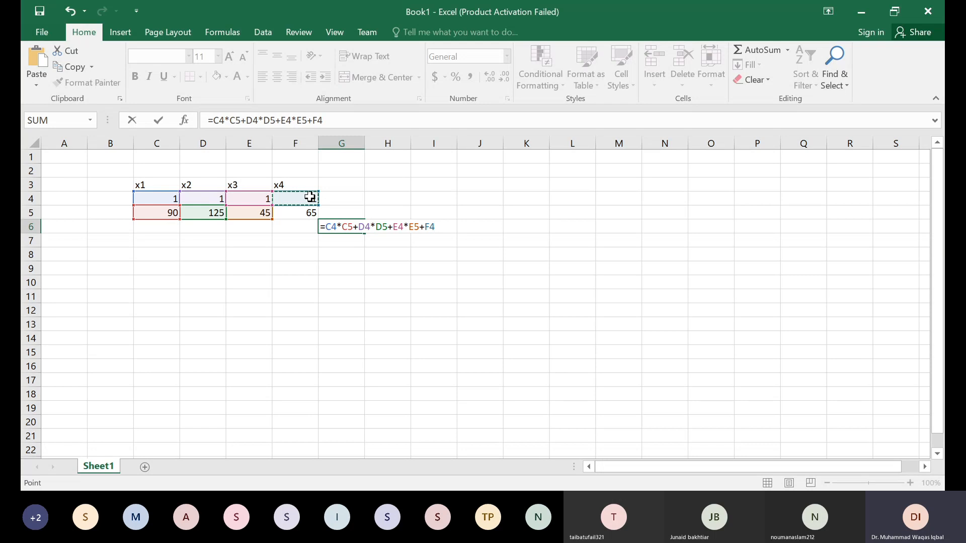
text(*)
click(307, 215)
key(Return)
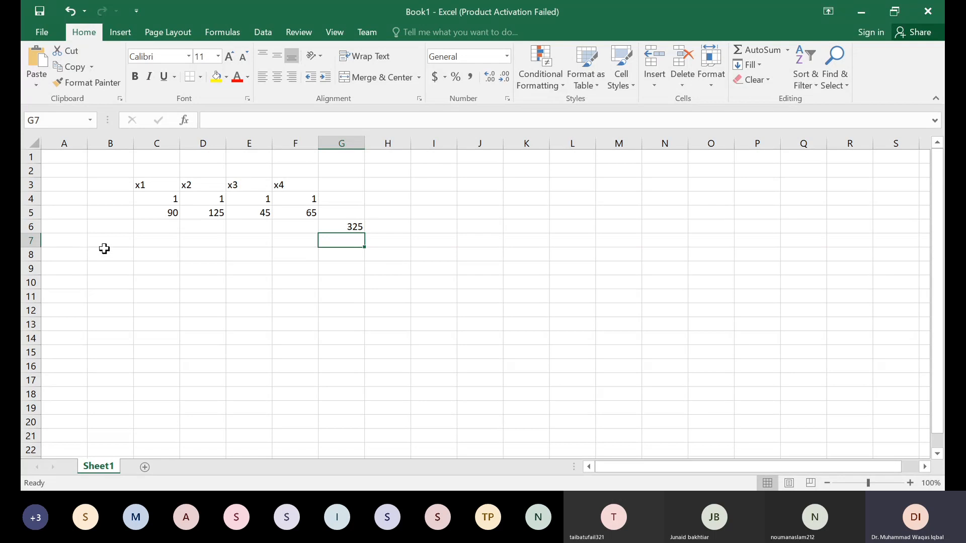
- Label cell A8 as C1 and enter its constraint coefficients 0.1, 0.25, 0.08 and 0.21 across cells C8 to F8
click(66, 256)
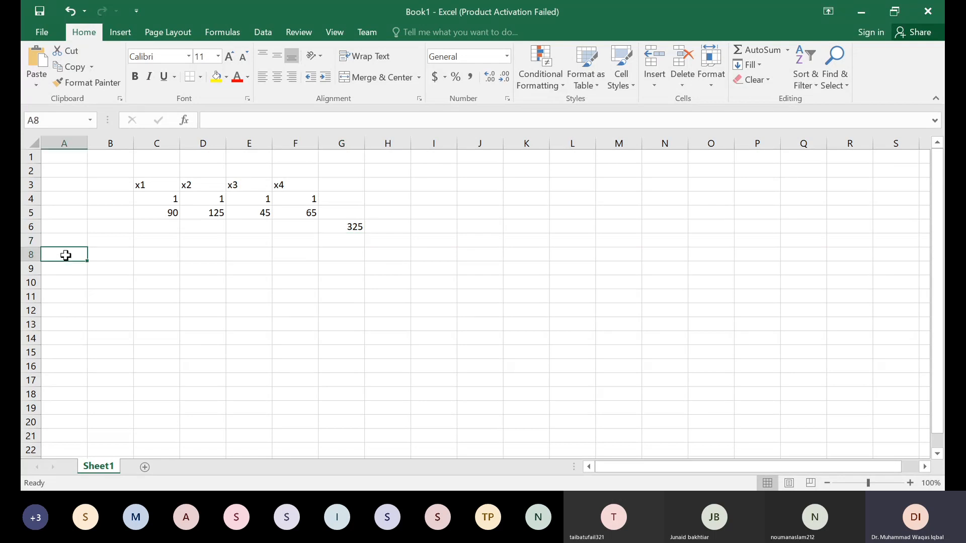
text(C)
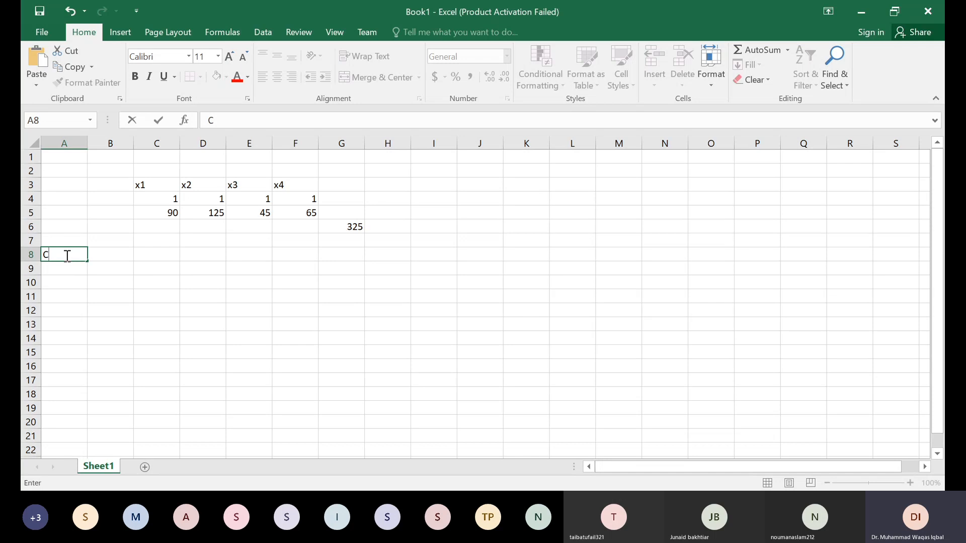
text(1)
key(Tab)
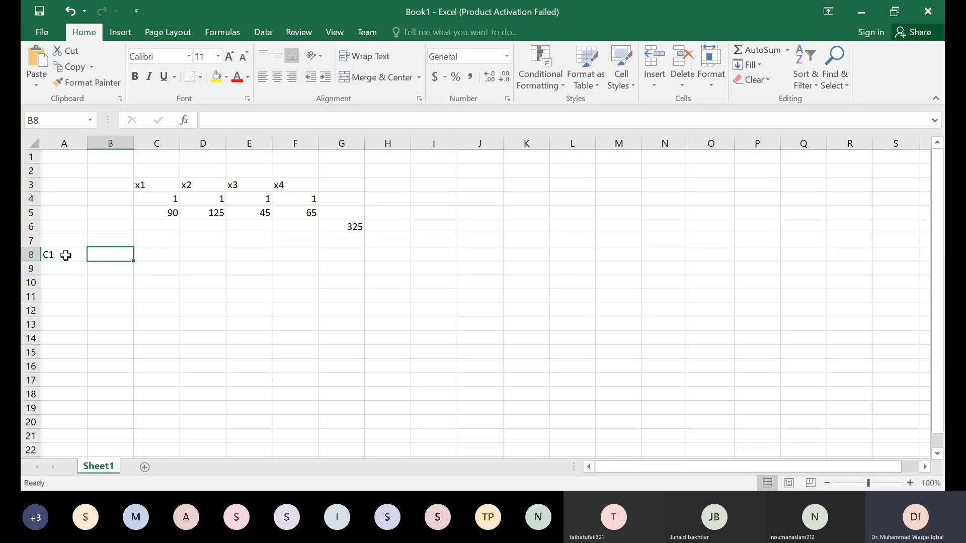
key(Tab)
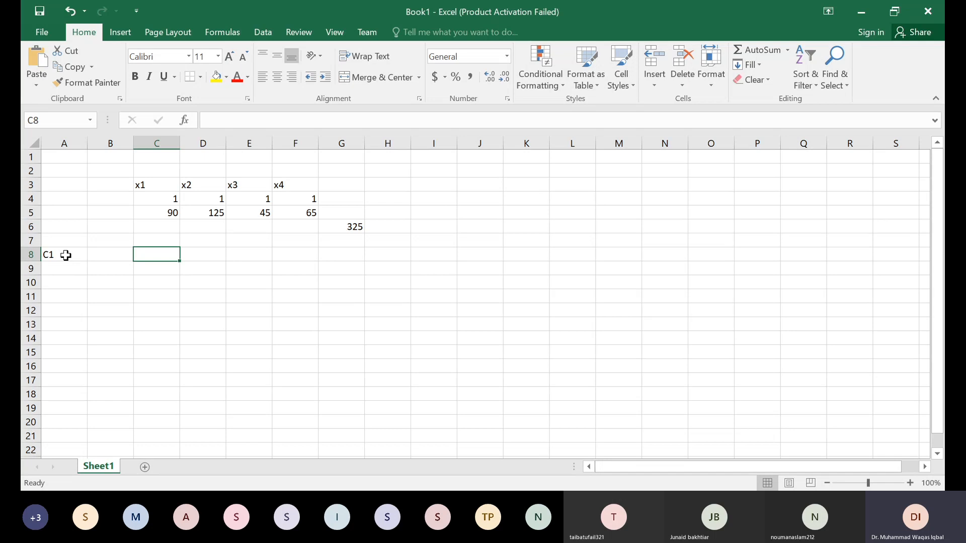
text(.1)
key(Tab)
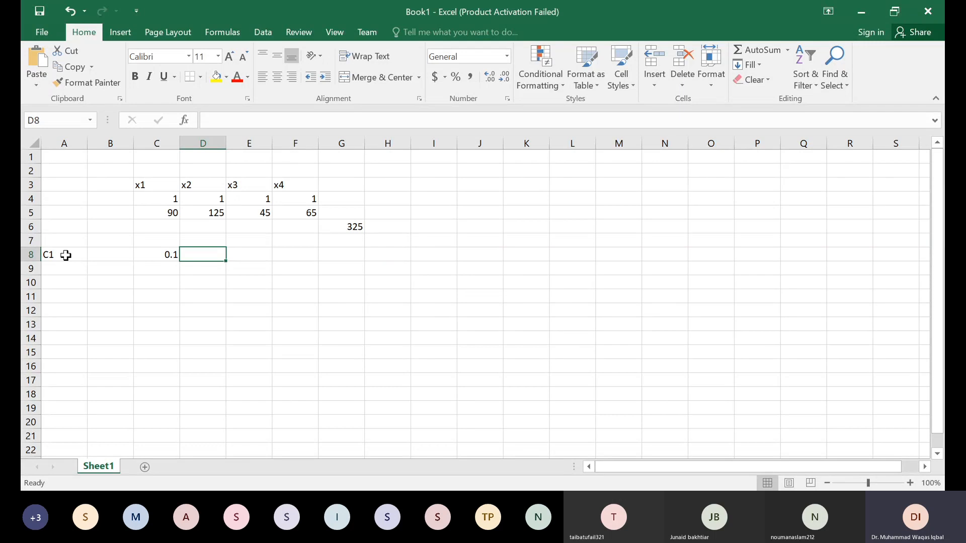
text(.25)
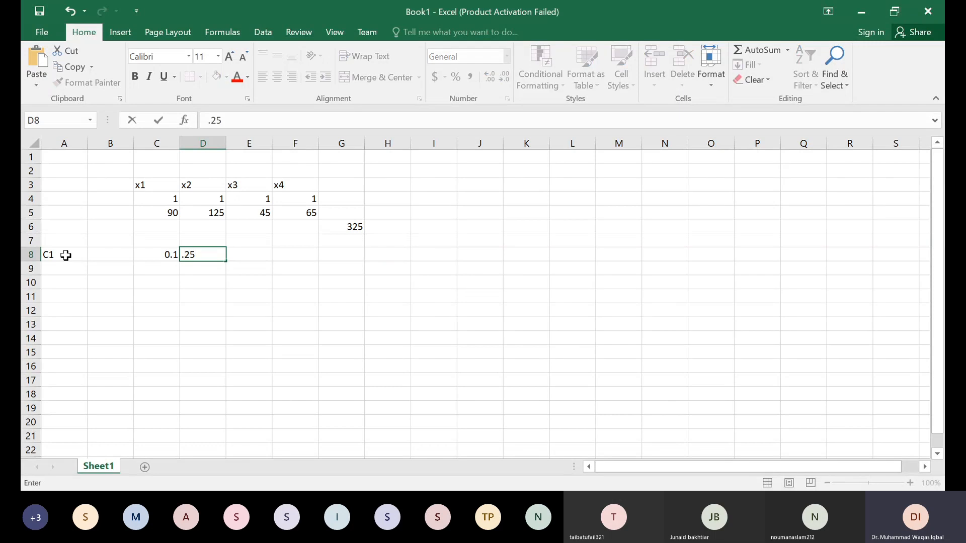
key(Tab)
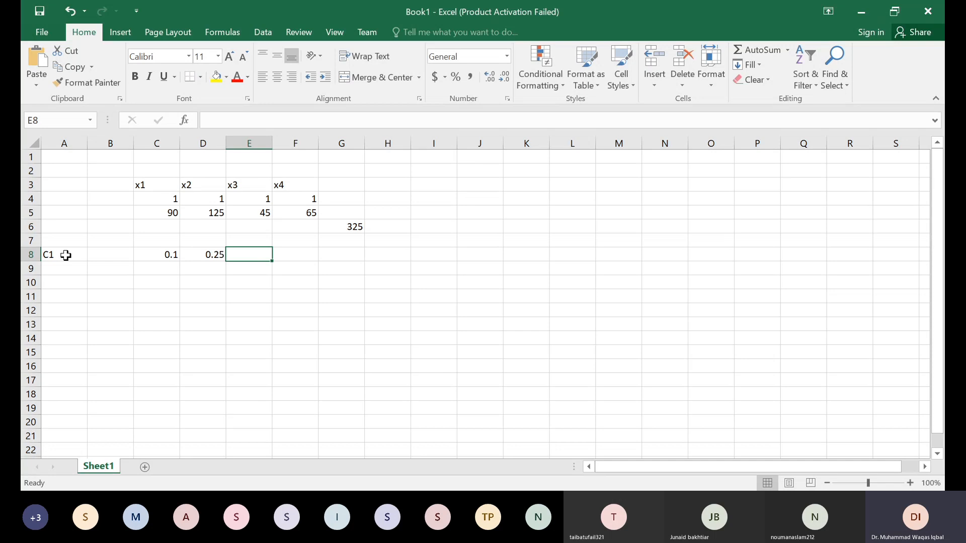
text(.08)
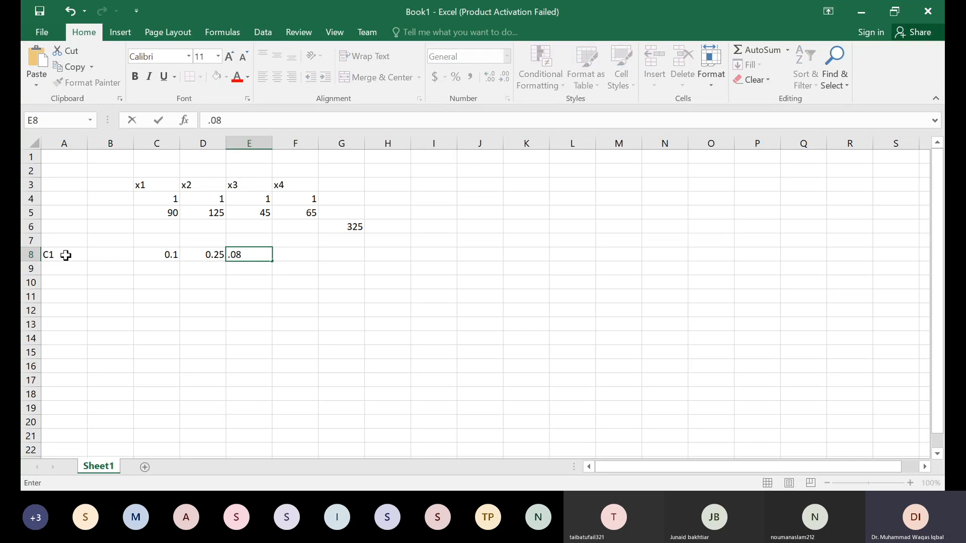
key(Tab)
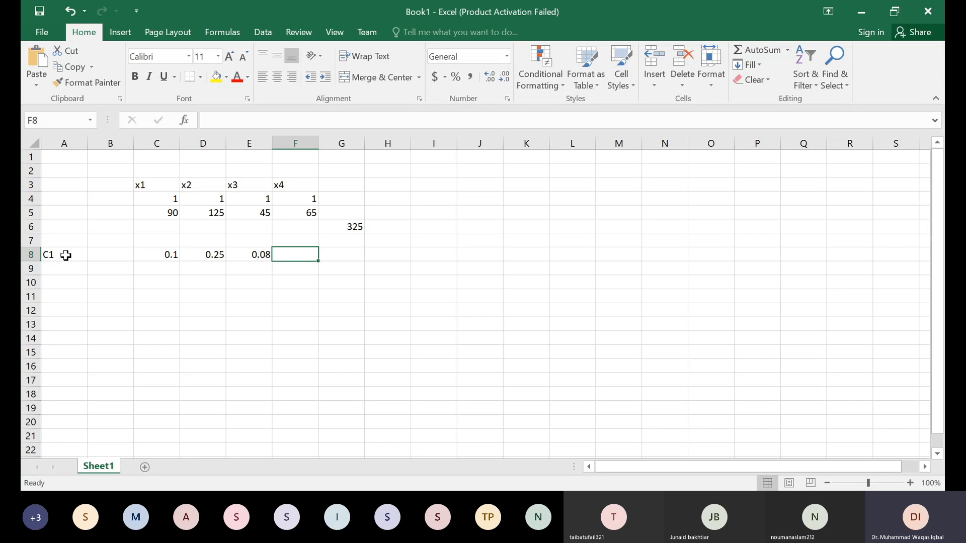
text(.21)
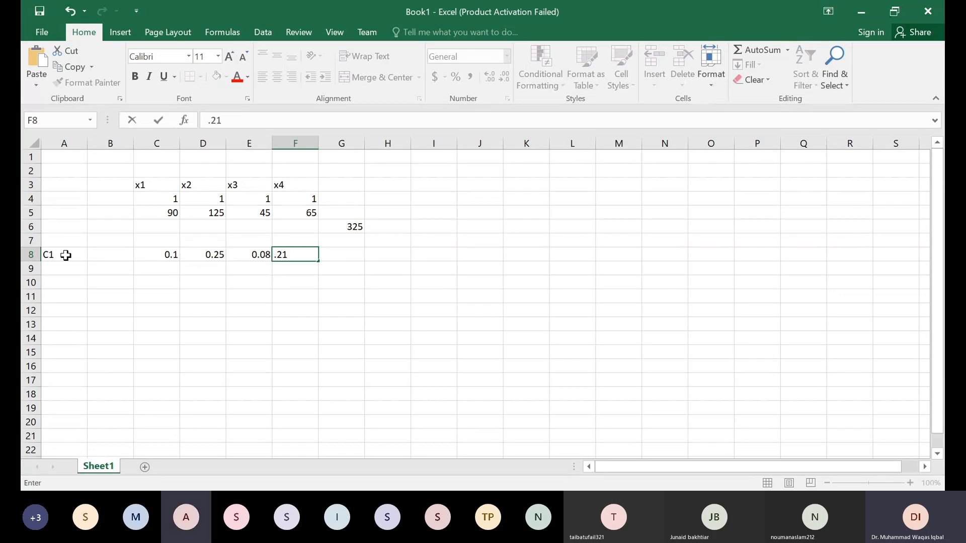
key(Return)
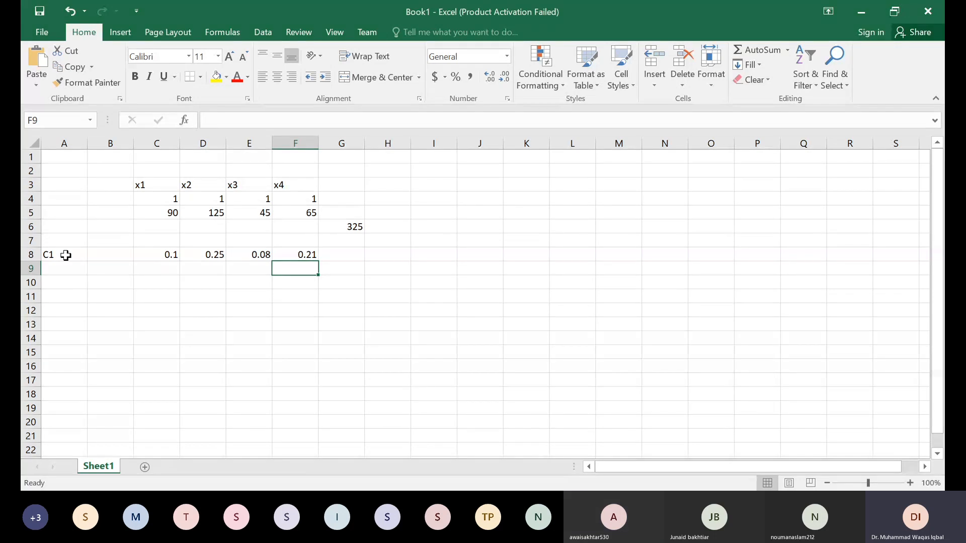
- Add the heading Availability in cell I7 and enter 72 below it in I8 for constraint C1
click(60, 271)
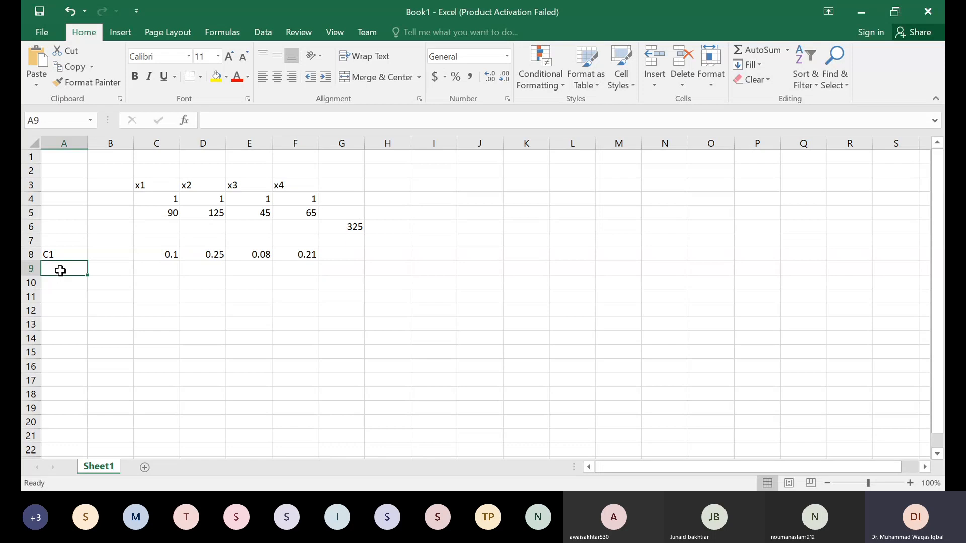
click(350, 255)
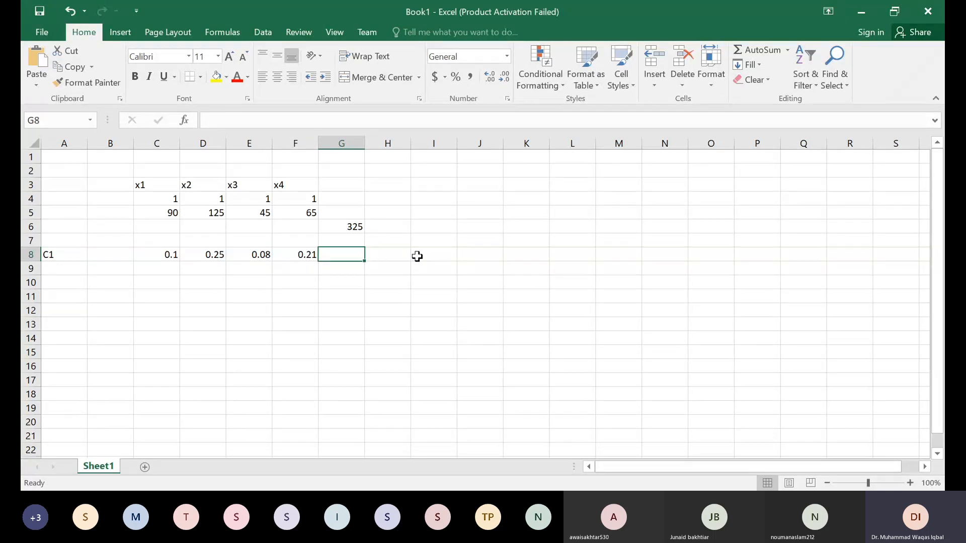
click(435, 258)
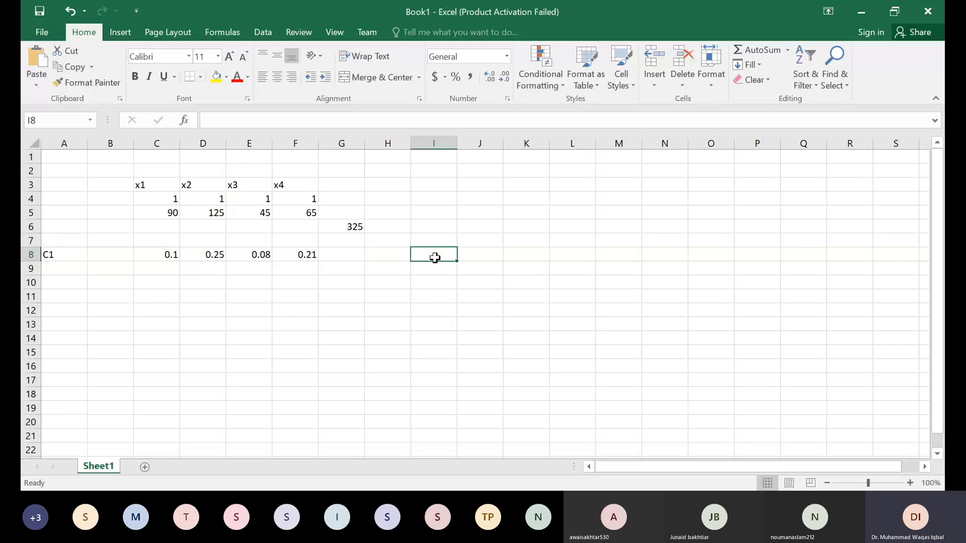
click(434, 238)
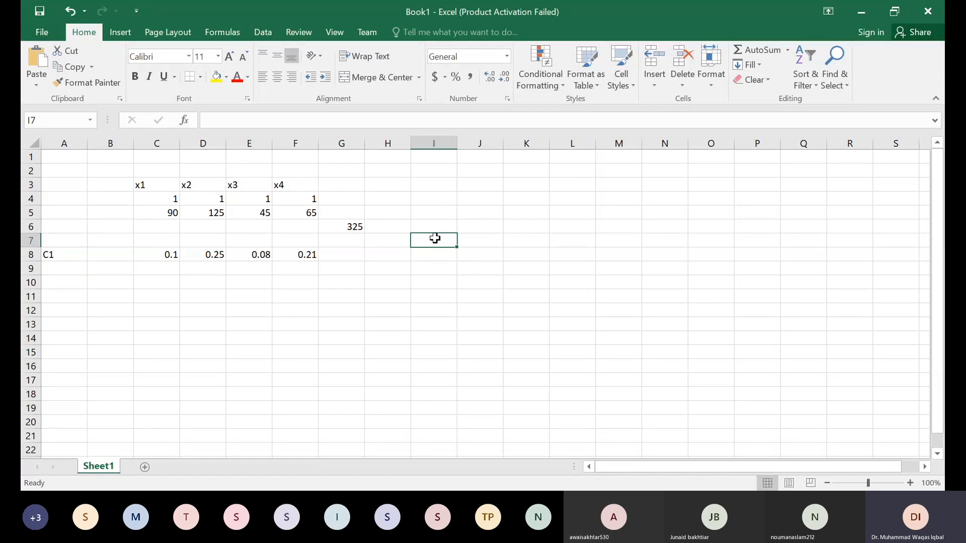
text(Availability)
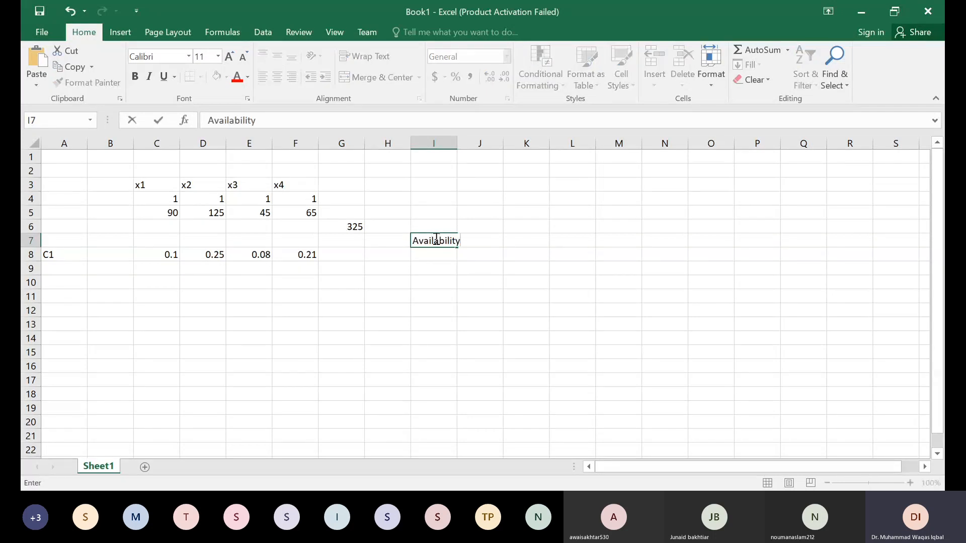
key(Return)
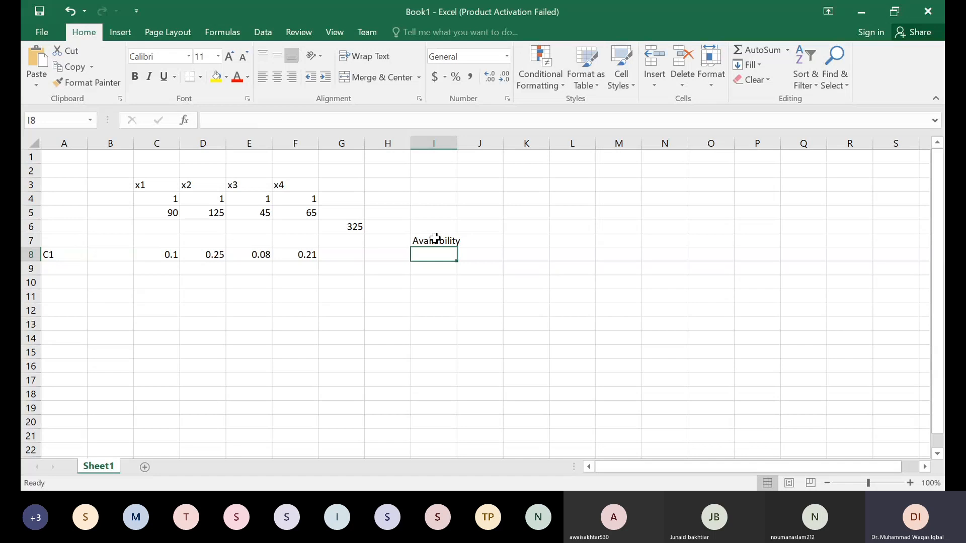
text(72)
key(Return)
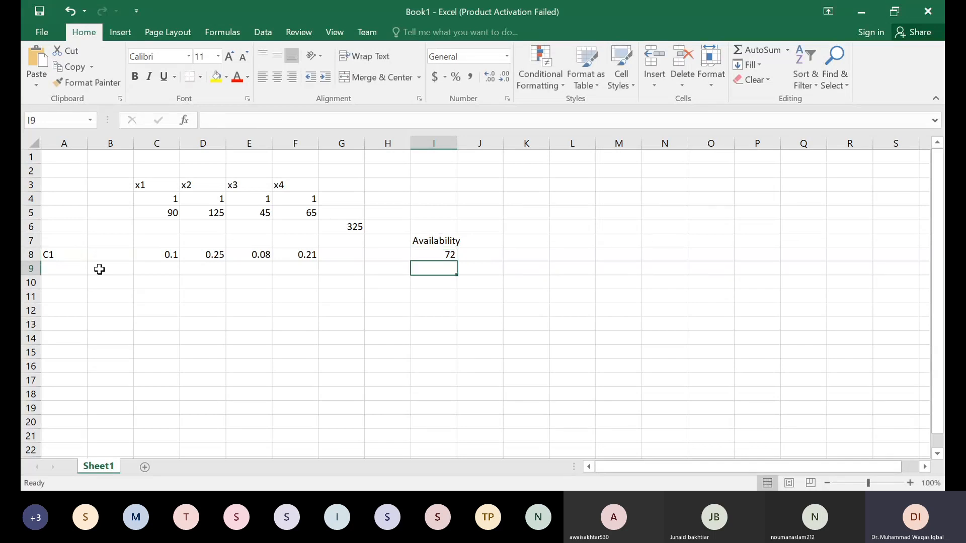
- Label cell A9 as C2 and enter its constraint coefficients 3, 3, 1 and 1 across cells C9 to F9
click(69, 270)
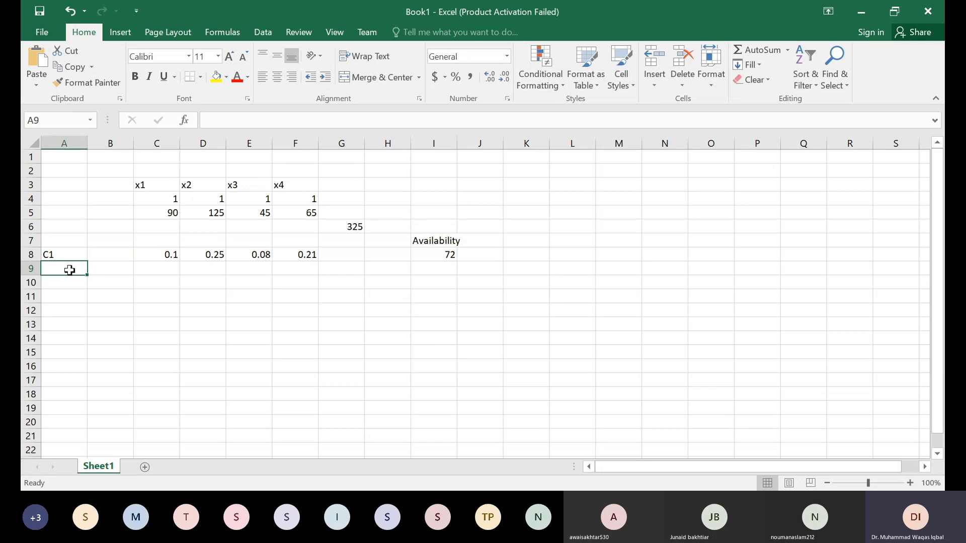
text(C2)
key(Tab)
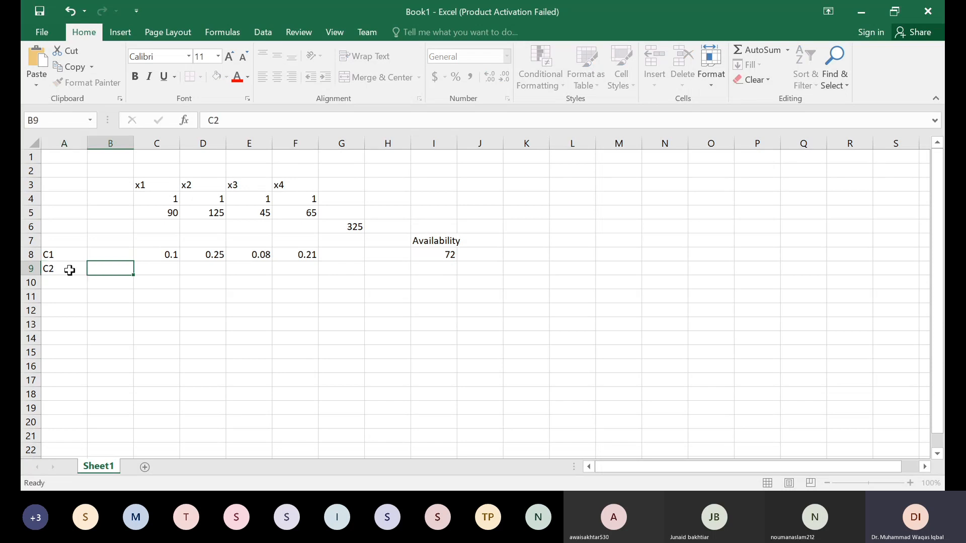
key(Tab)
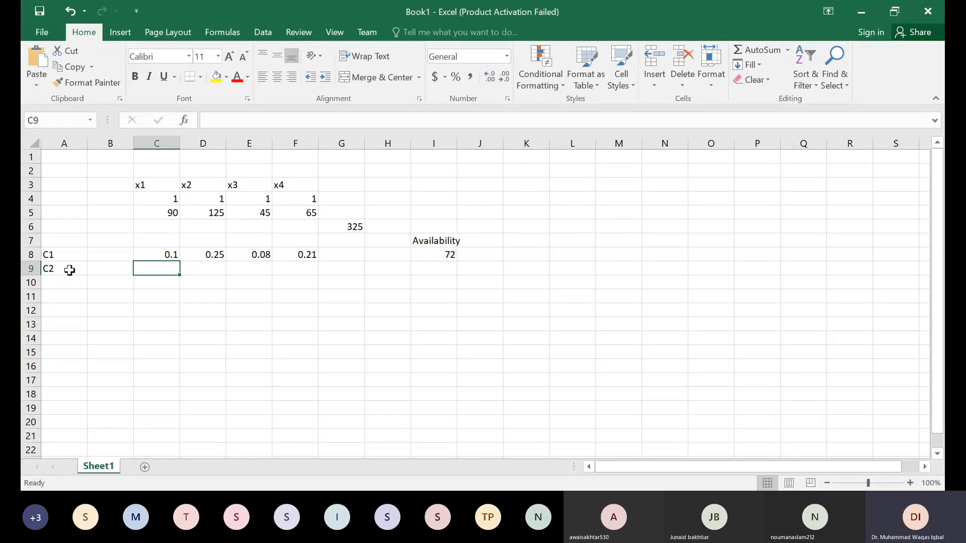
text(3)
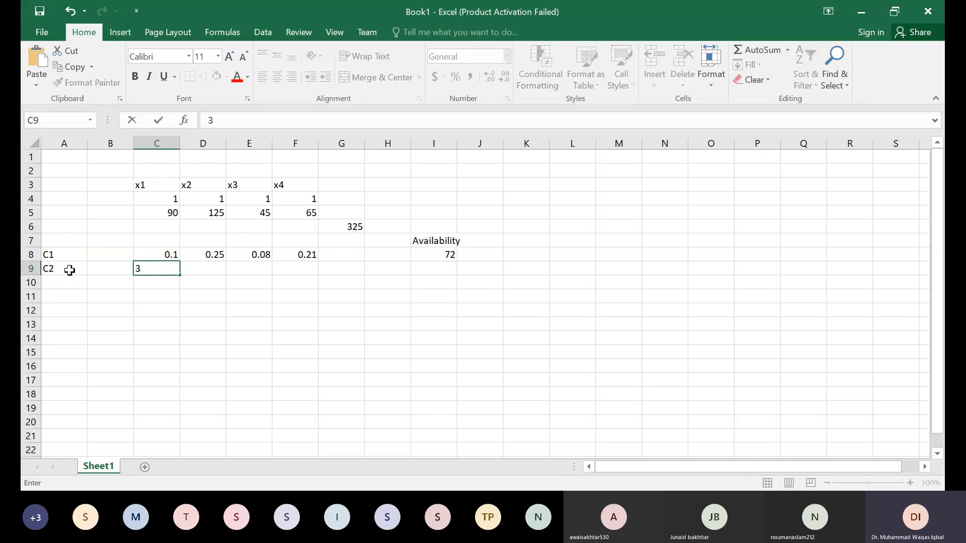
key(Tab)
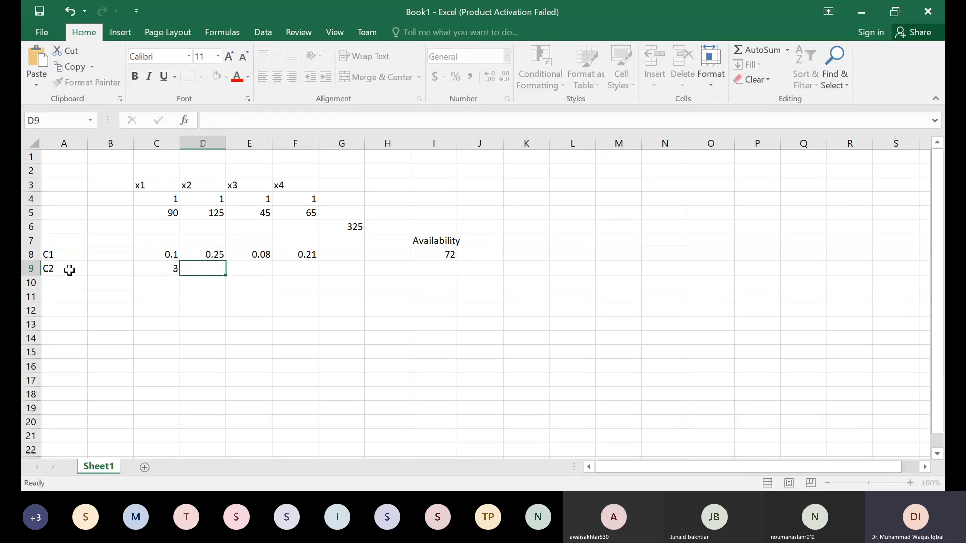
text(3)
key(Tab)
text(1)
key(Tab)
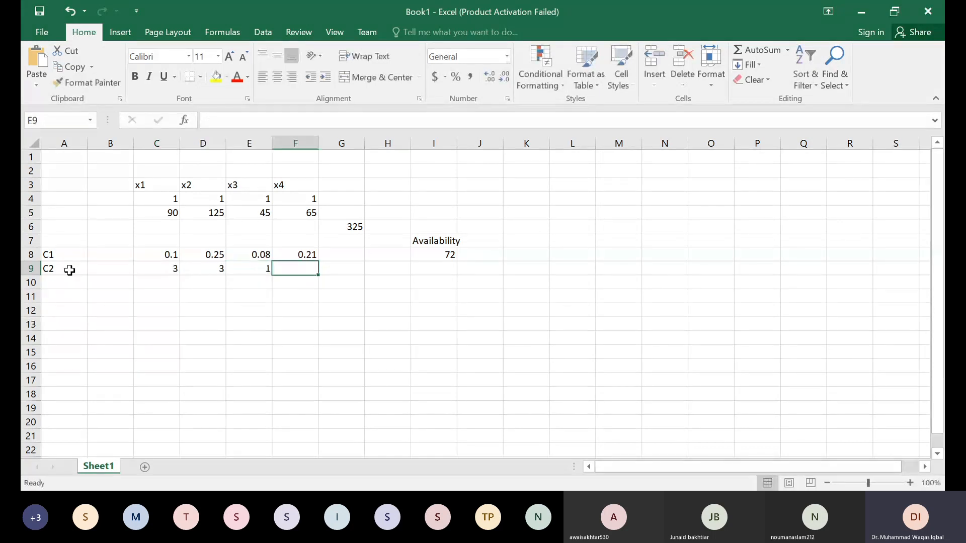
text(1)
key(Tab)
- Enter the availability value 1200 for constraint C2 in cell I9
key(Tab)
key(Tab)
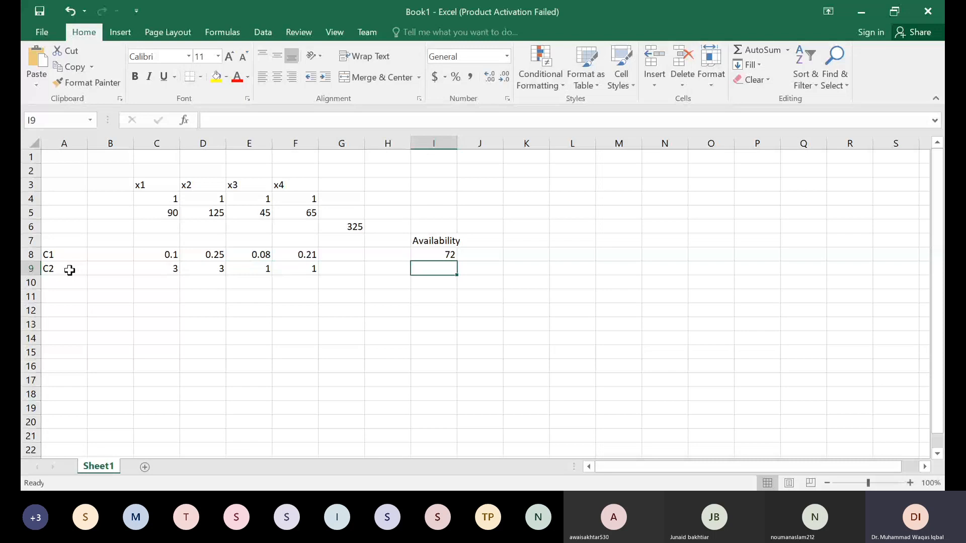
text(1200)
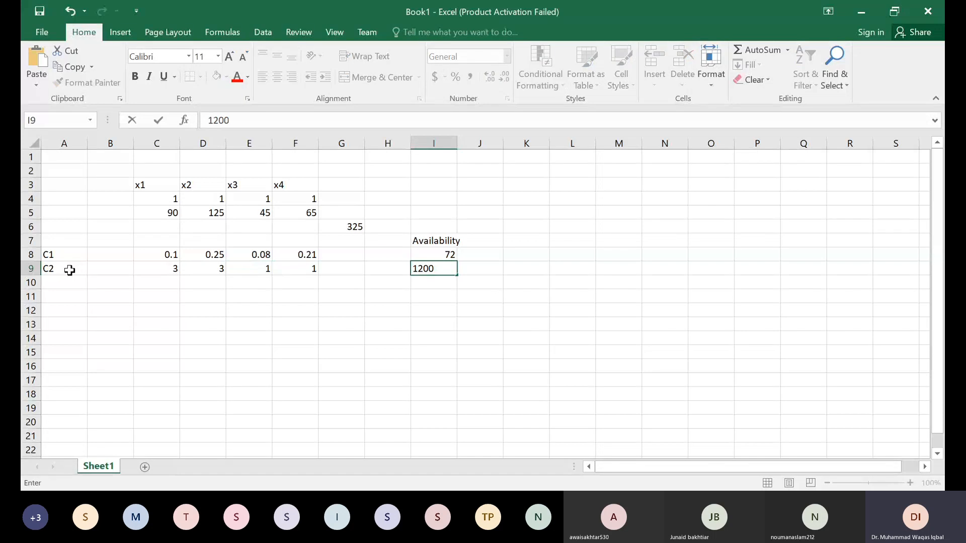
key(Return)
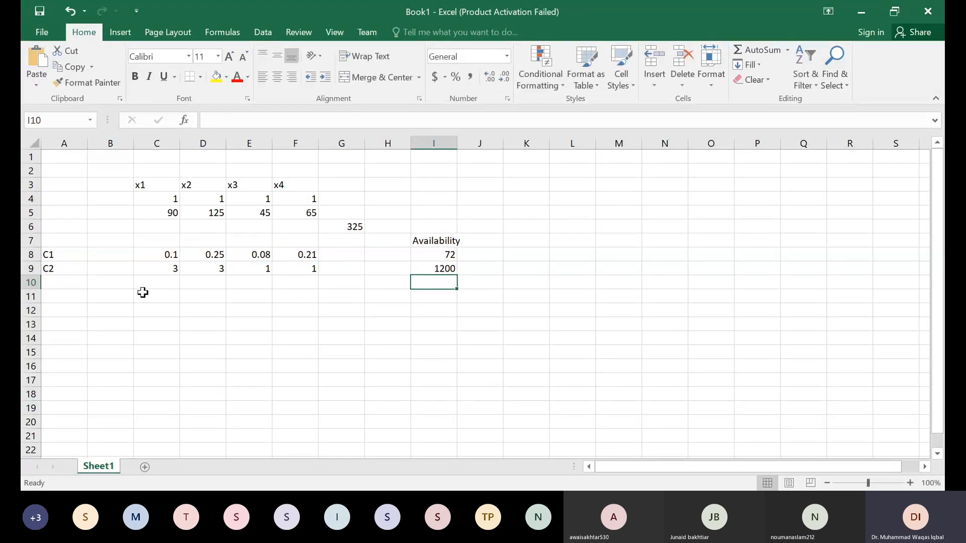
- Label cell A10 as C3 and enter its constraint coefficients 36, 48, 25 and 35 across cells C10 to F10
click(59, 288)
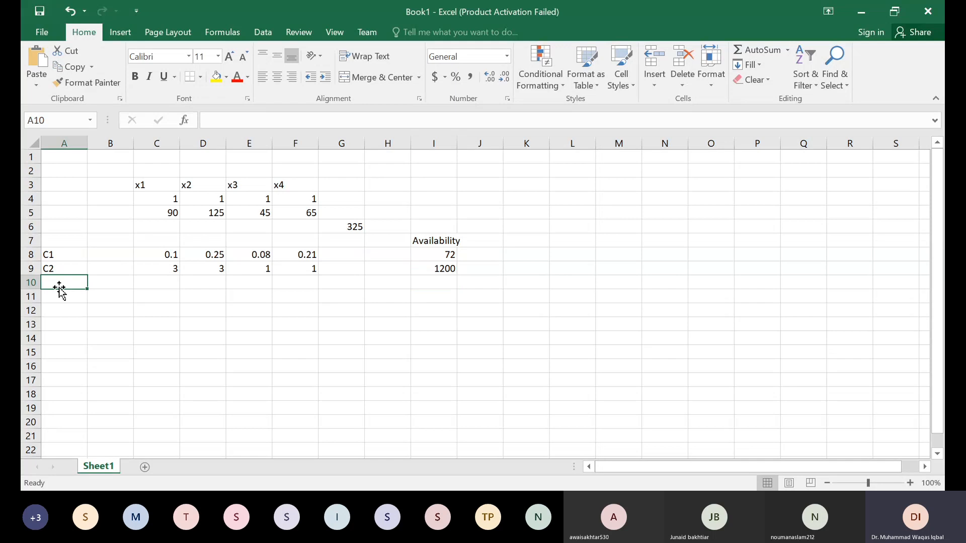
text(C3)
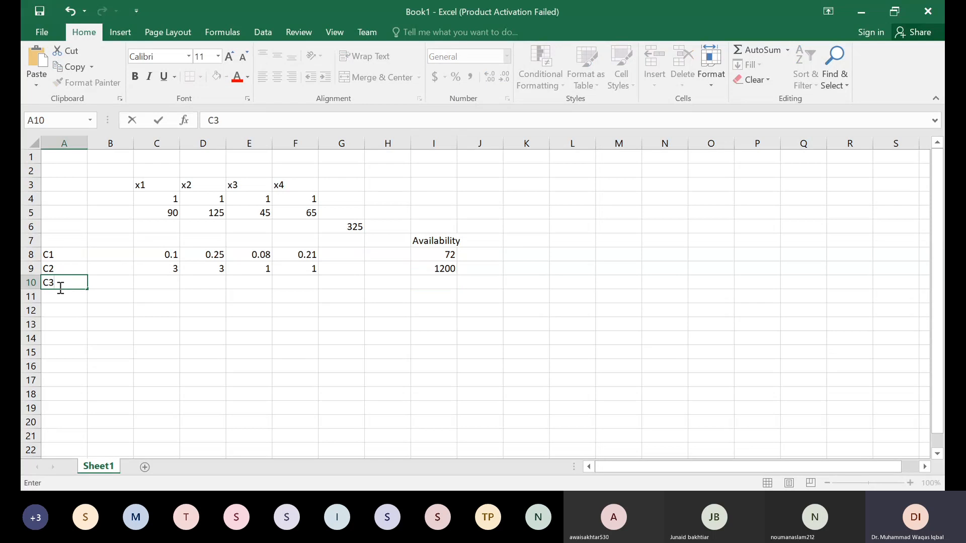
key(Right)
key(Right)
key(Right)
key(Left)
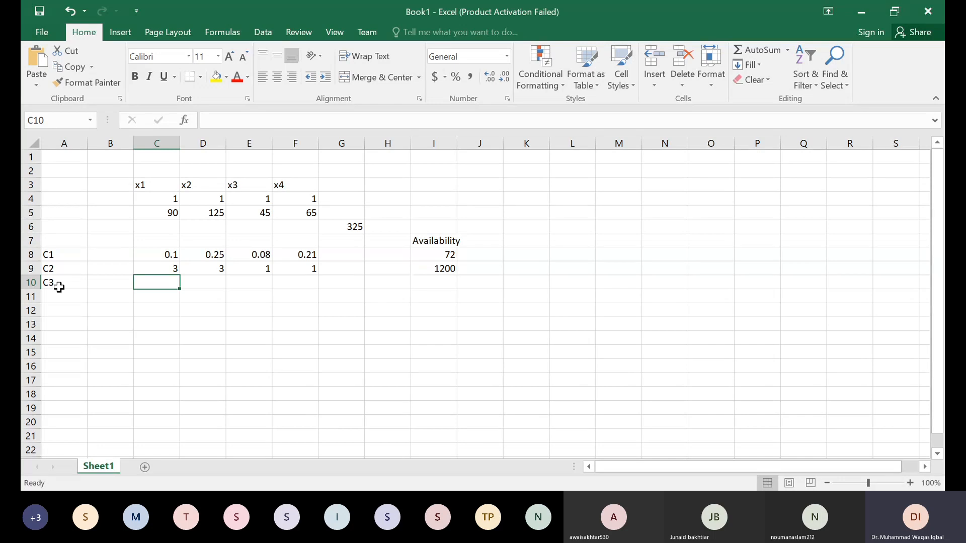
text(36)
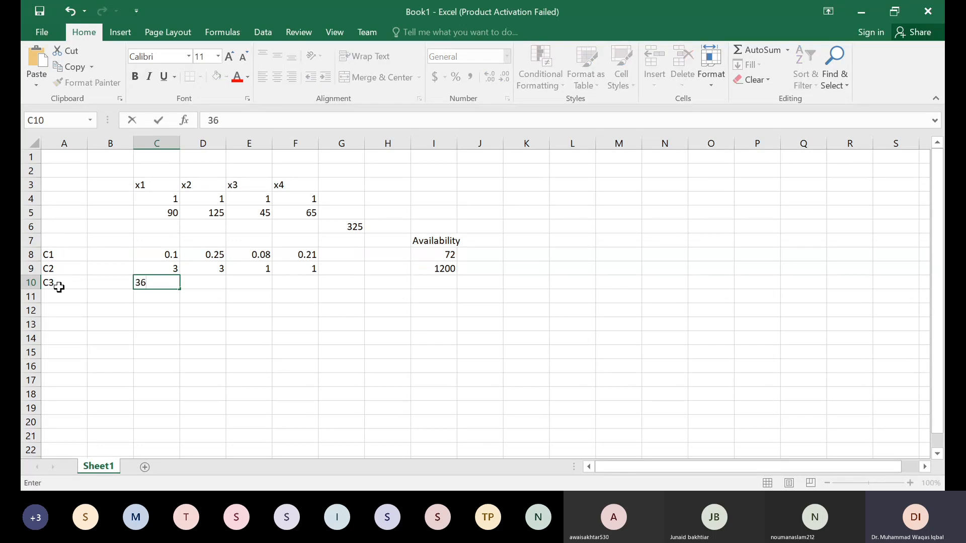
key(Right)
text(48)
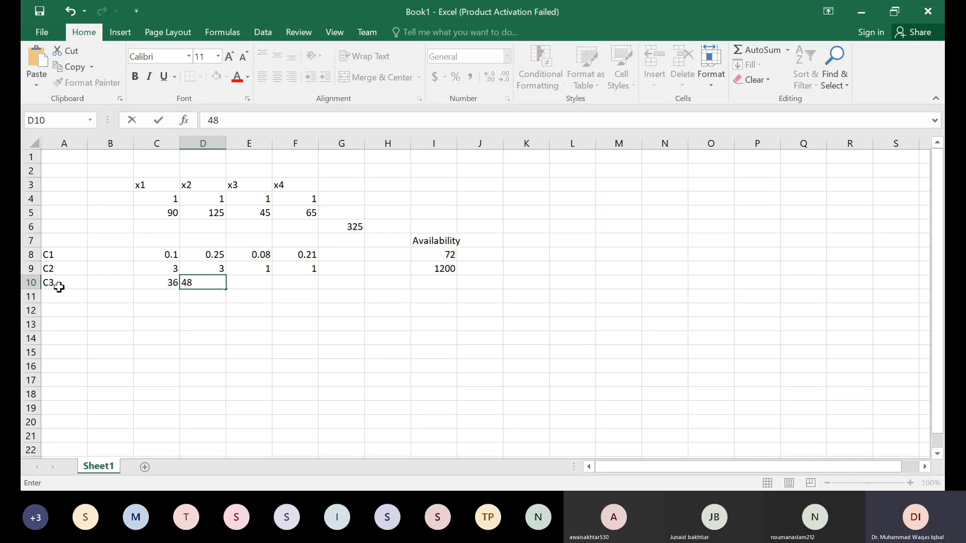
key(Right)
text(25)
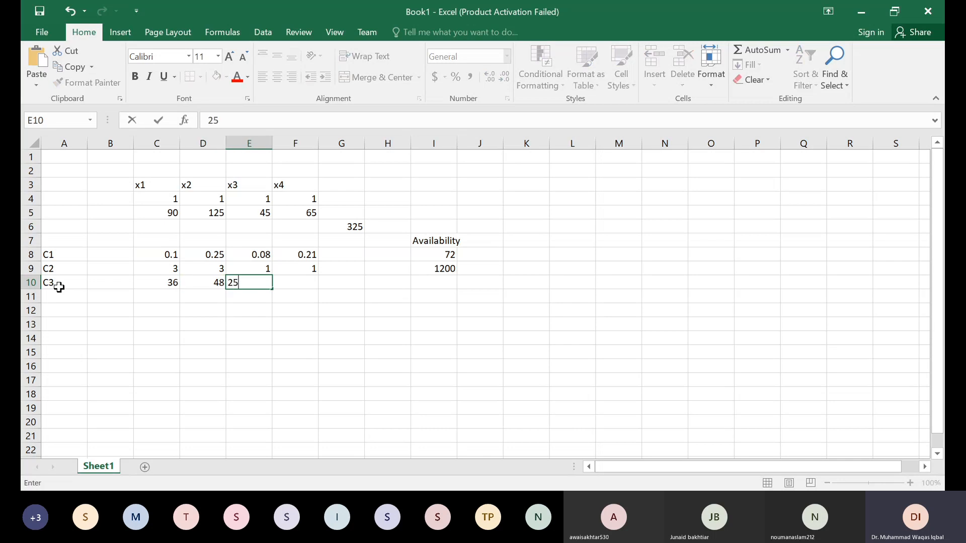
key(Right)
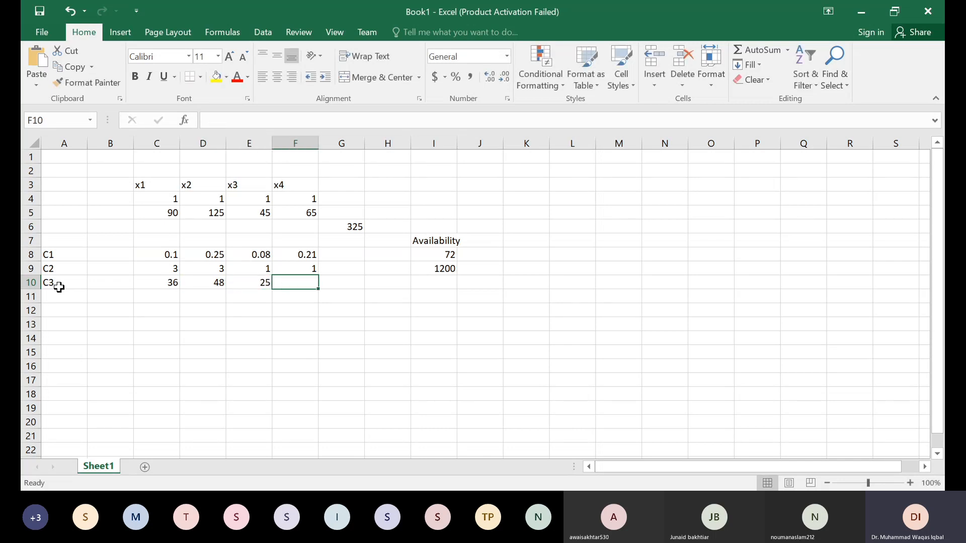
text(35)
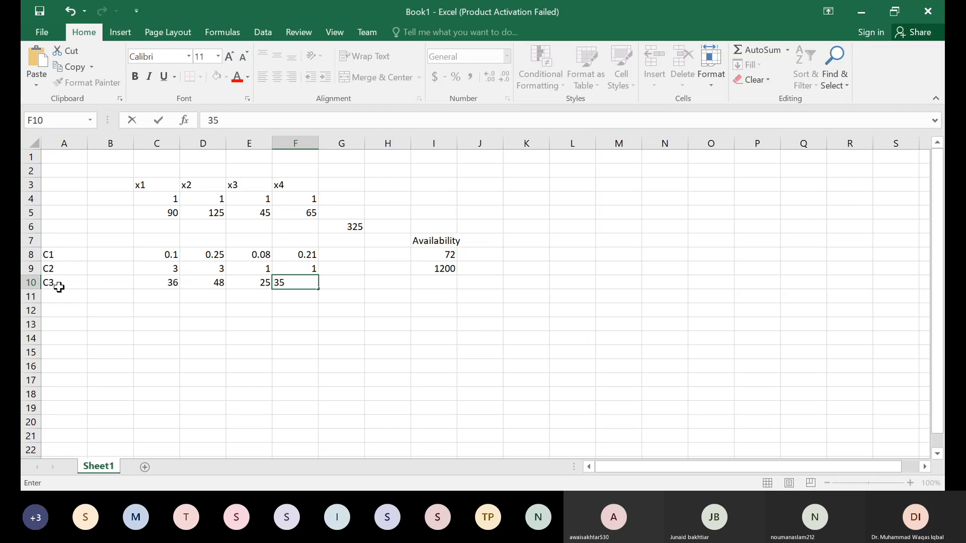
key(Return)
- Enter the availability value 25000 for constraint C3 in cell I10
click(436, 285)
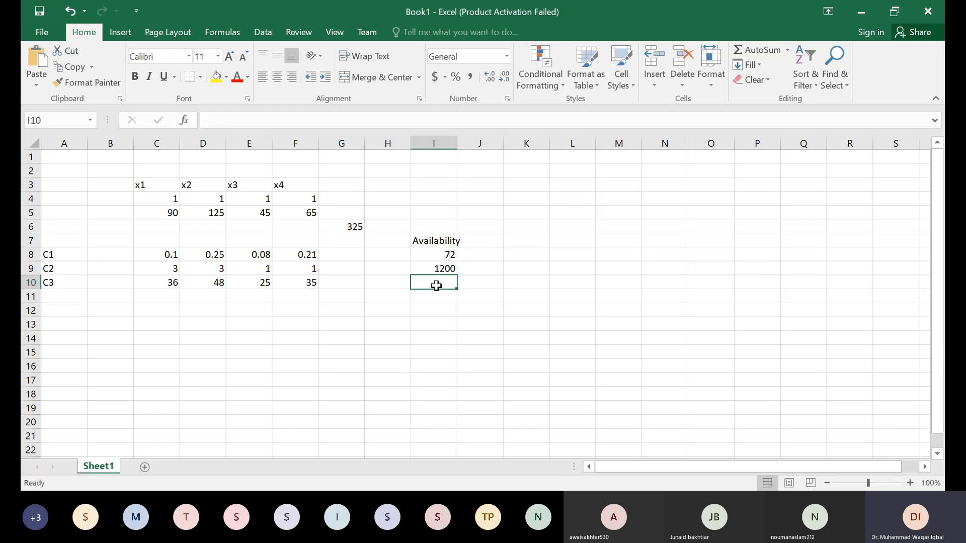
text(25000)
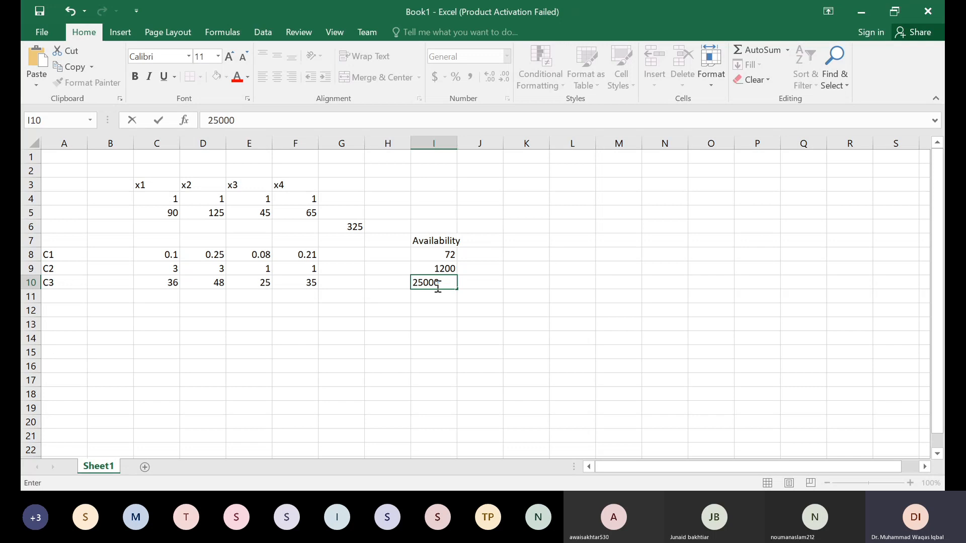
key(Return)
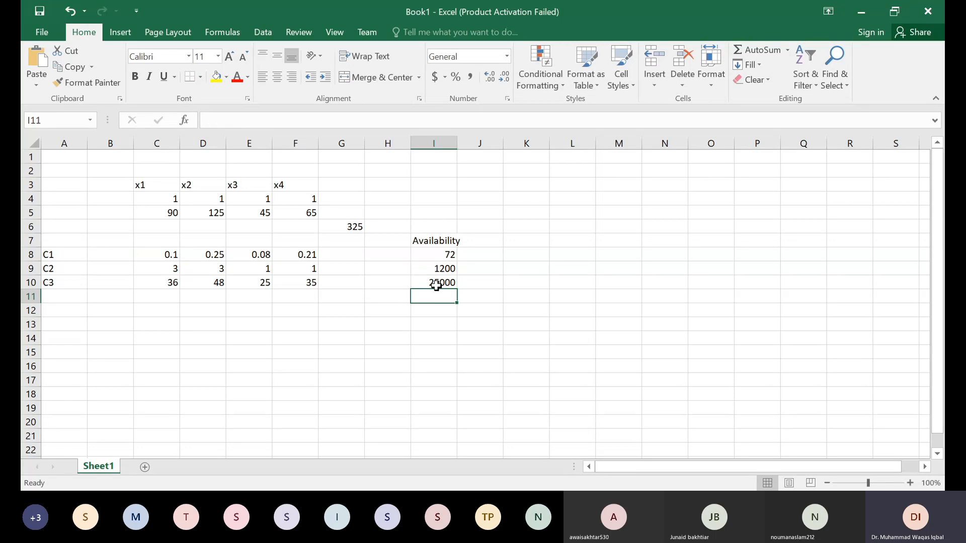
- Label cell A11 as C4 and enter a coefficient of 1 in both C11 and D11
click(65, 299)
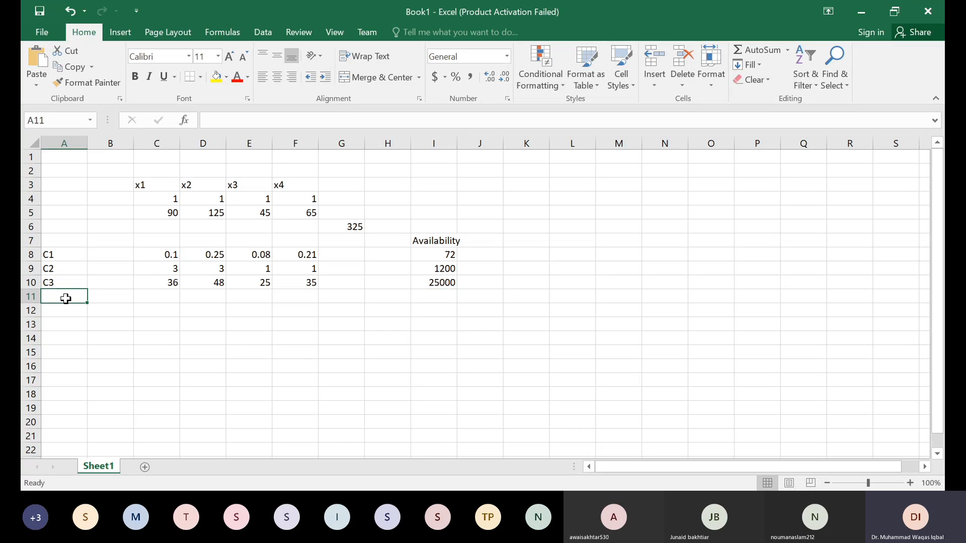
text(C4)
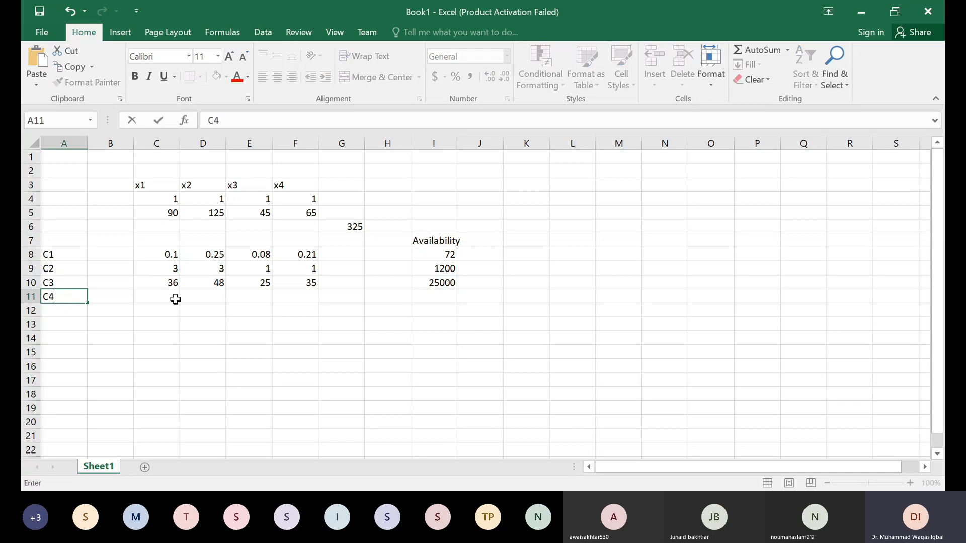
click(173, 301)
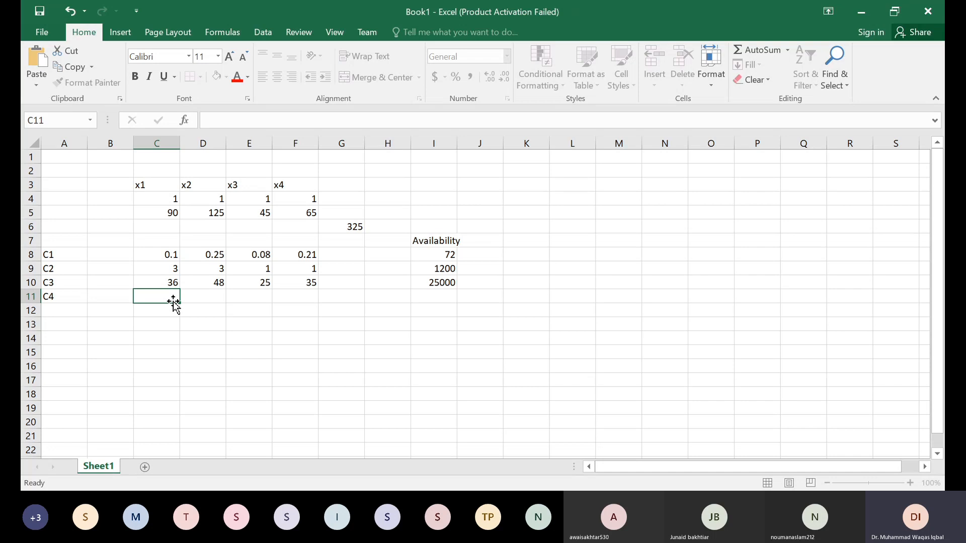
text(1)
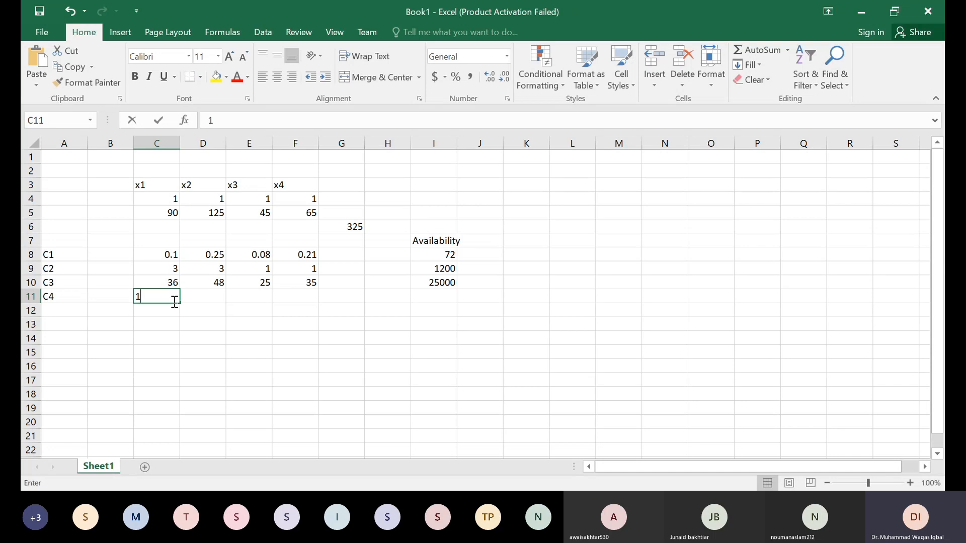
key(Tab)
text(1)
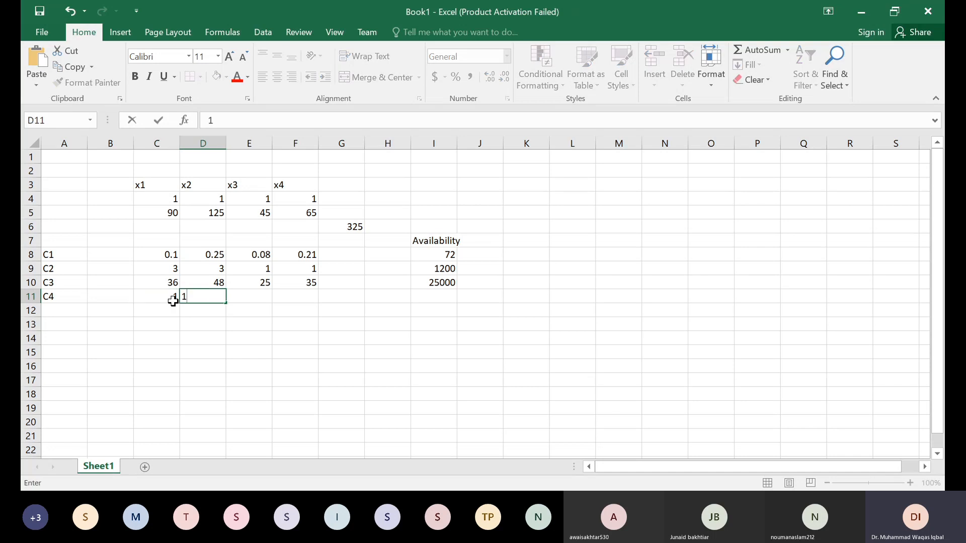
click(222, 309)
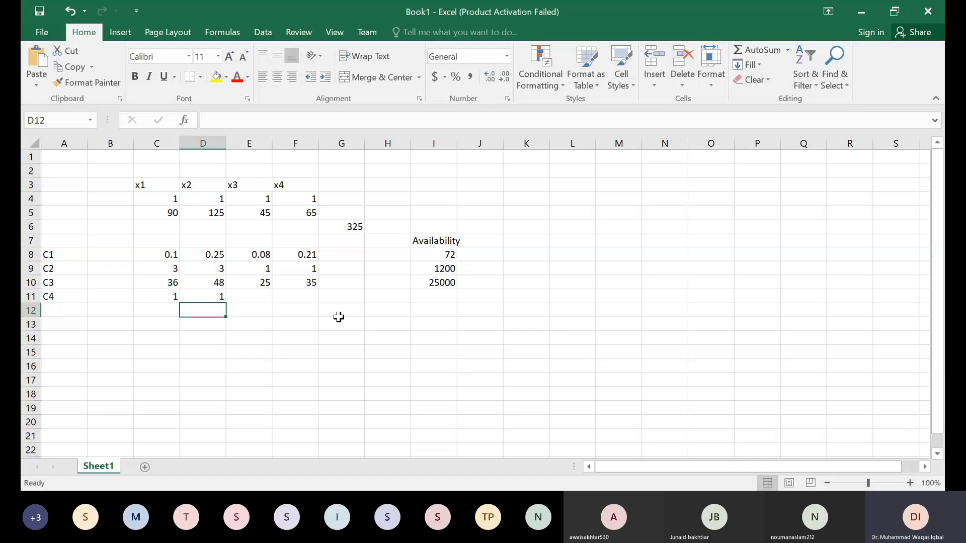
- Enter the availability value 500 for constraint C4 in cell I11
click(429, 300)
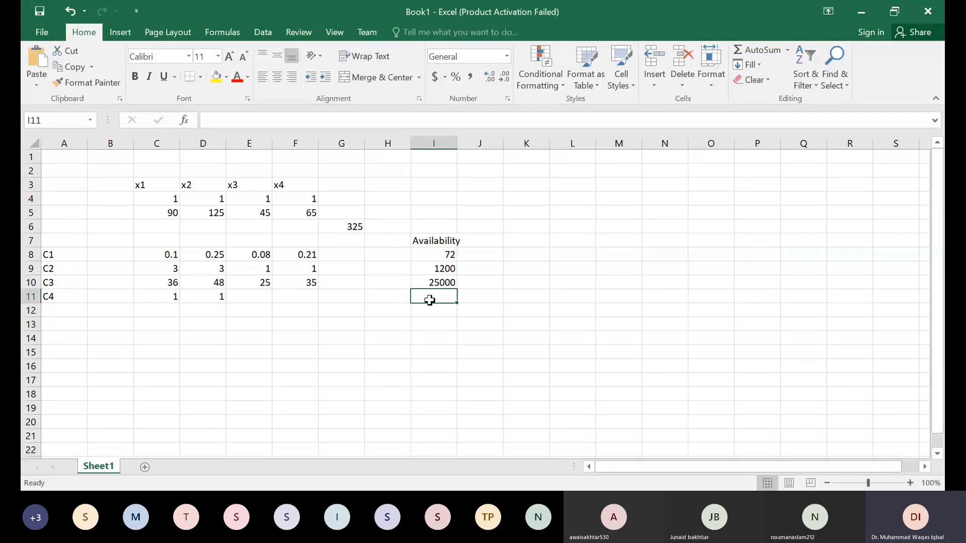
text(500)
key(Return)
click(248, 309)
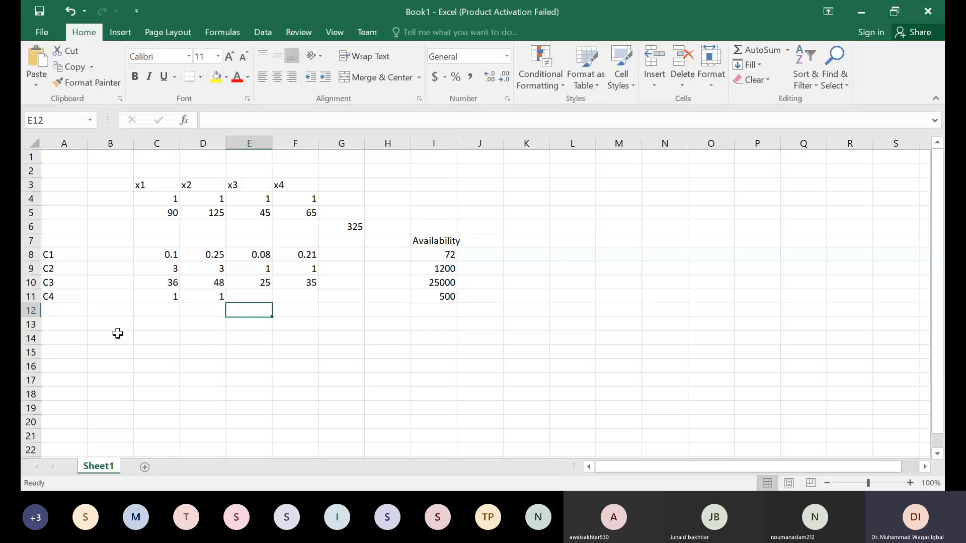
- Label cell A12 as C5 and enter a coefficient of 1 in both E12 and F12
click(75, 311)
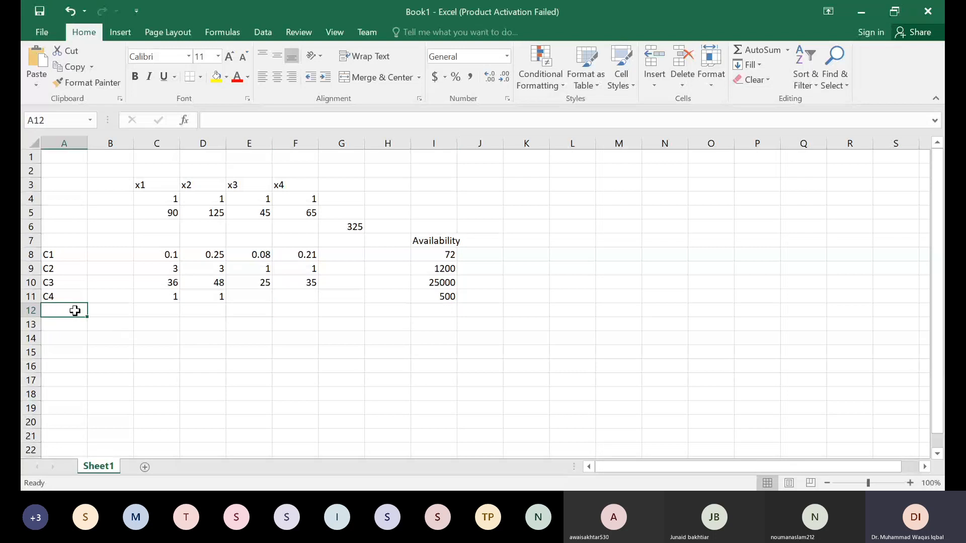
text(C5)
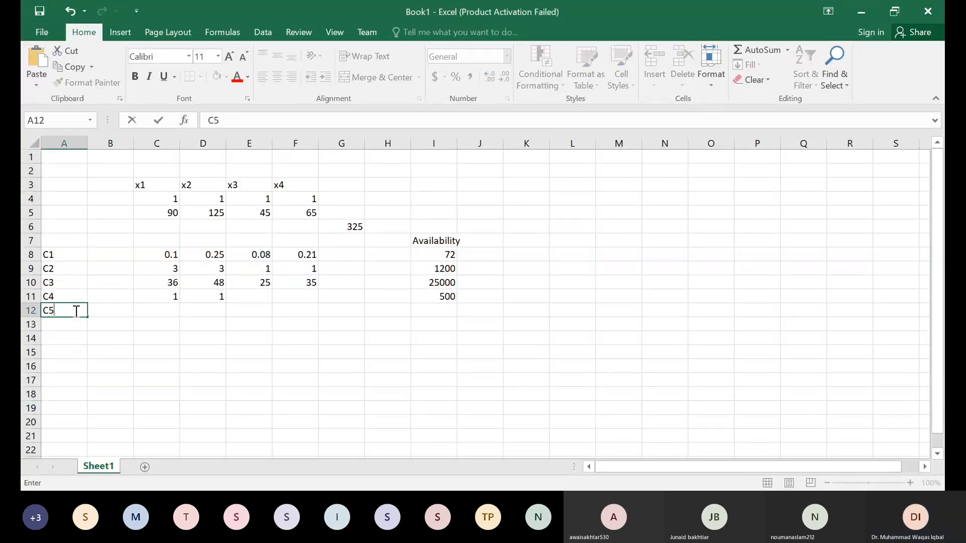
click(250, 316)
text(1)
key(Tab)
text(1)
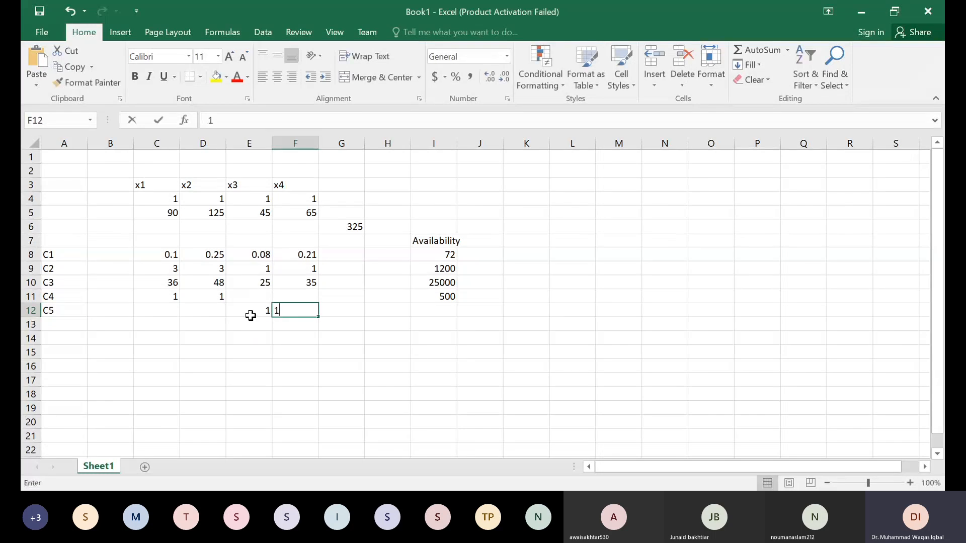
key(Return)
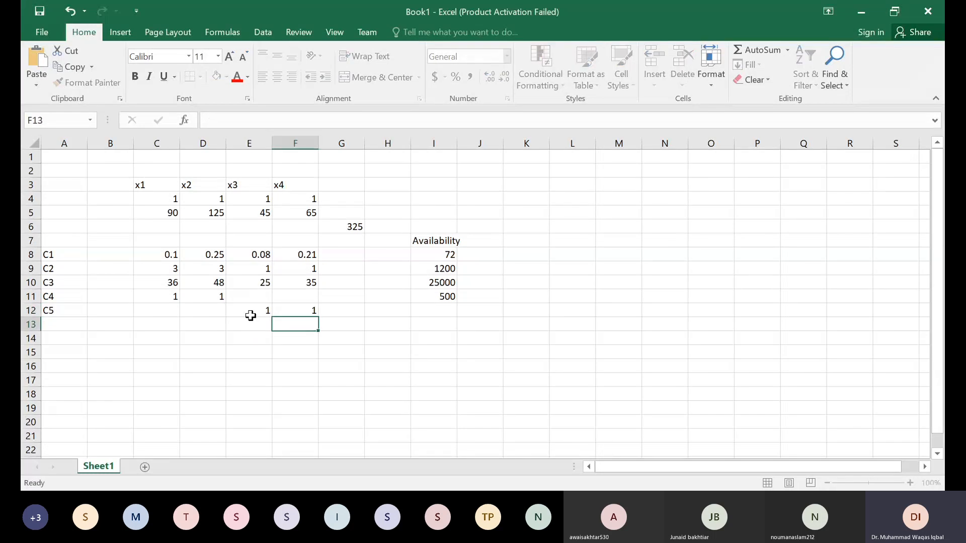
- Enter the availability value 500 for constraint C5 in cell I12
click(430, 312)
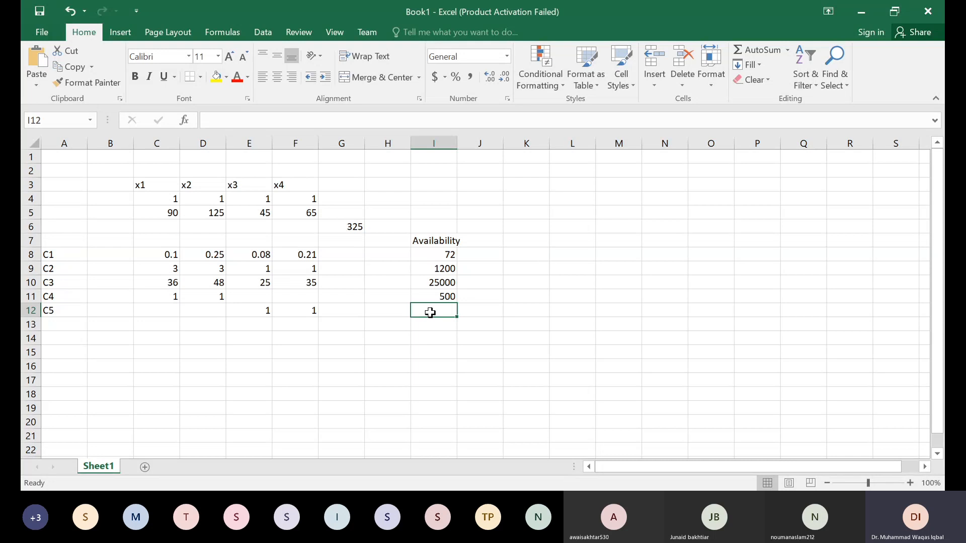
text(500)
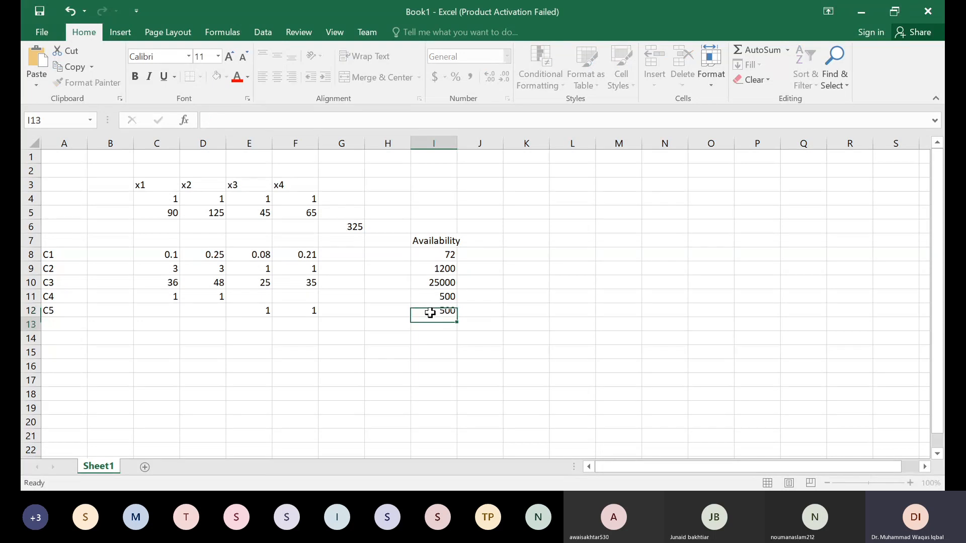
key(Return)
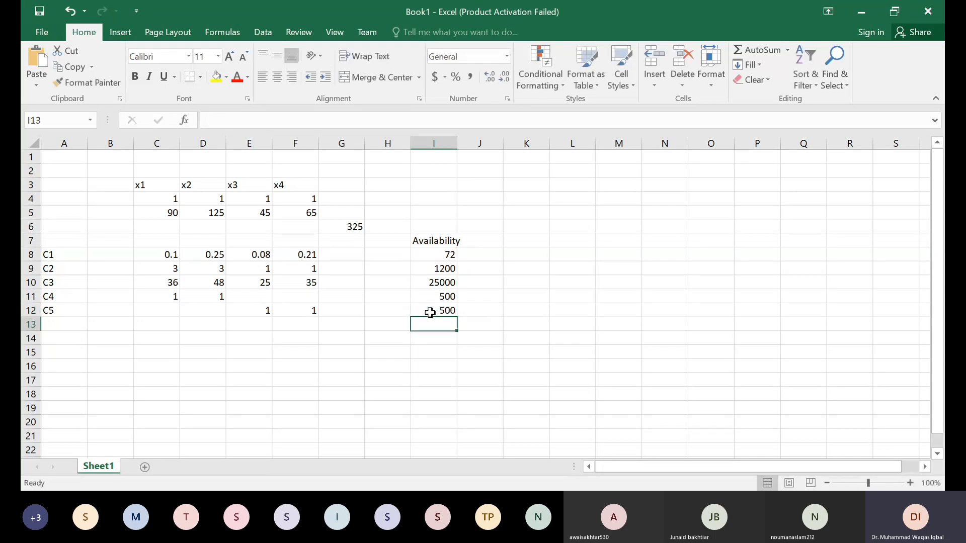
- Enter =Sum in cell G8 and try to pick constraint C1's coefficients C8:F8 as its range
click(343, 254)
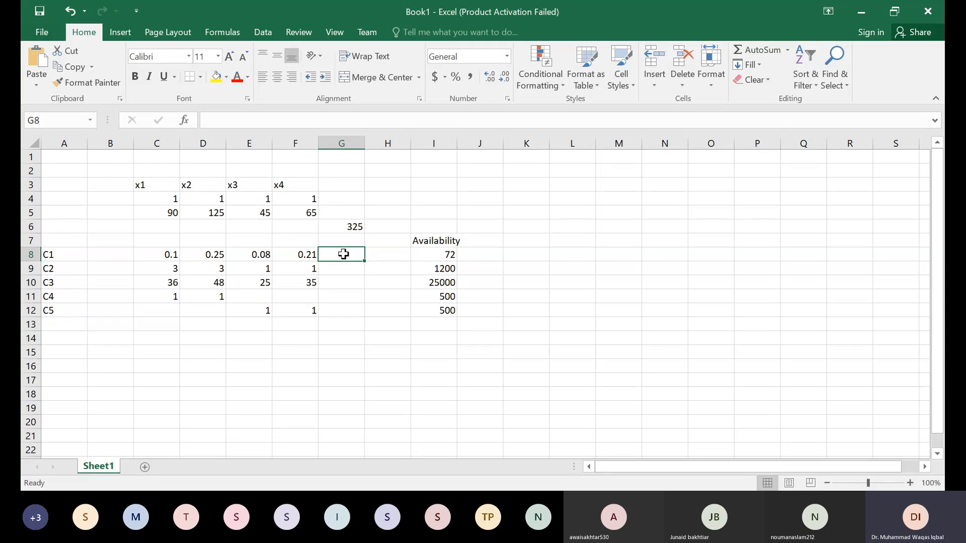
text(=)
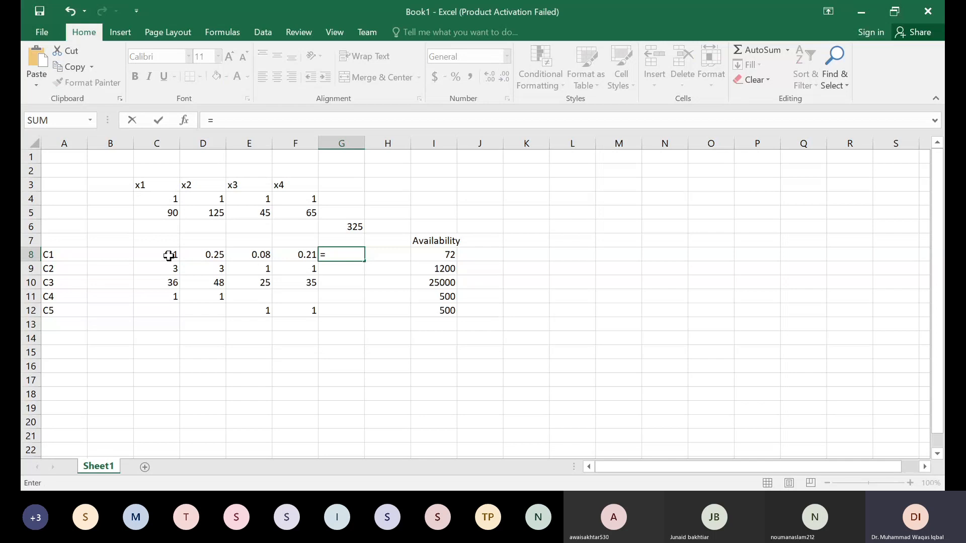
text(Sum)
click(167, 255)
drag(224, 261, 318, 255)
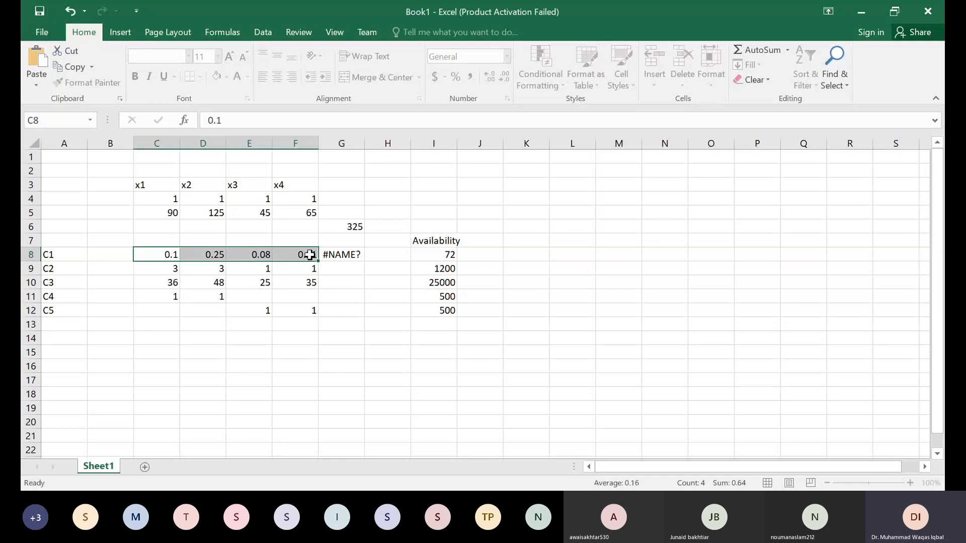
click(326, 255)
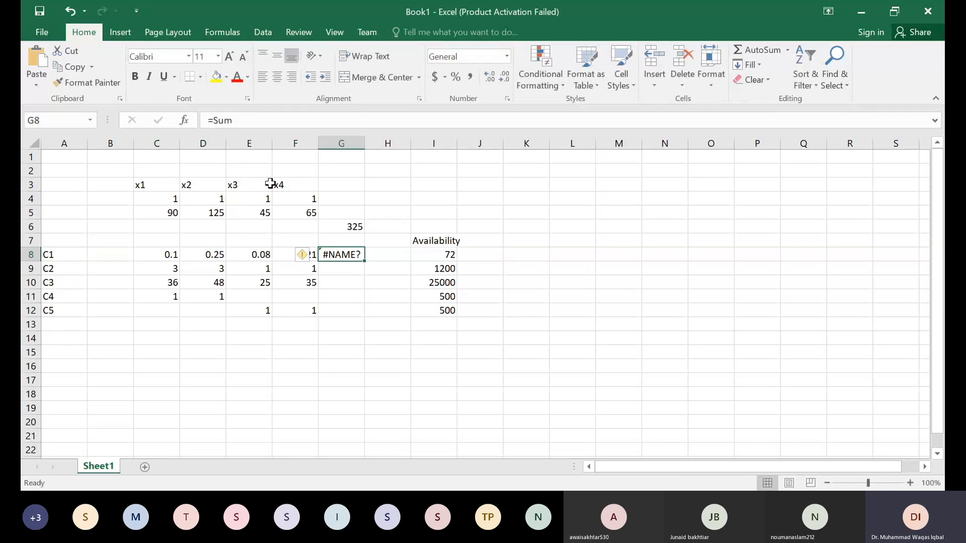
- Complete the formula in cell G8 as =SUM(C8:F8) to total constraint C1's coefficients
click(243, 121)
text(()
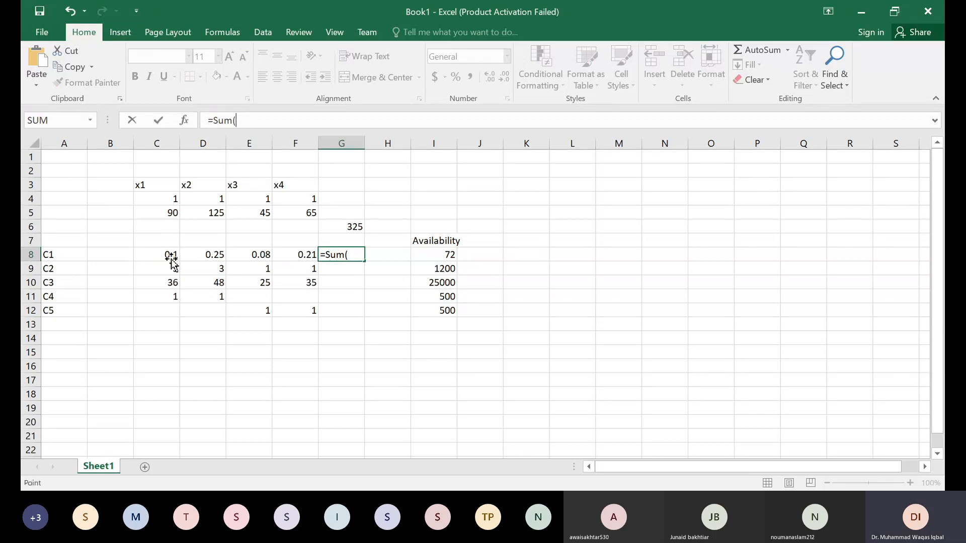
click(171, 257)
click(215, 257)
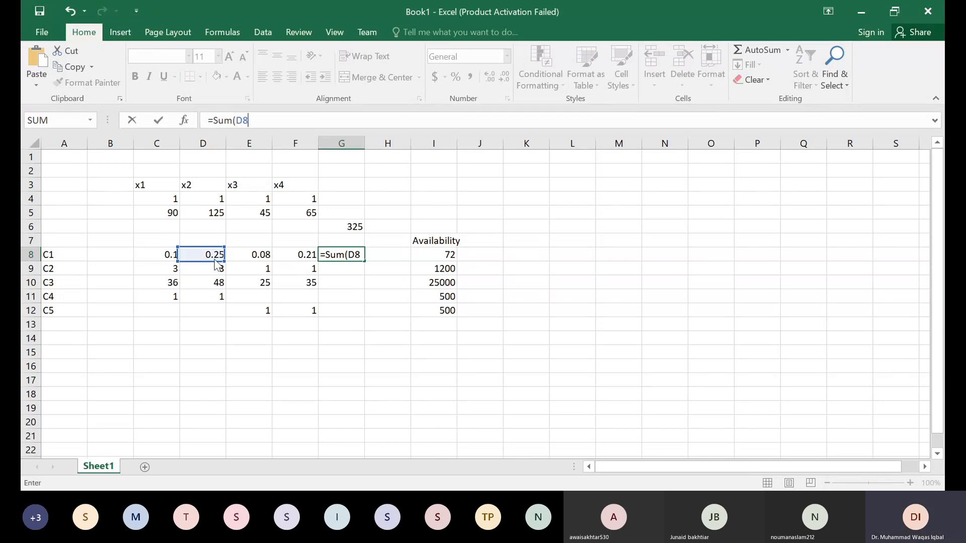
click(232, 258)
click(211, 256)
click(173, 254)
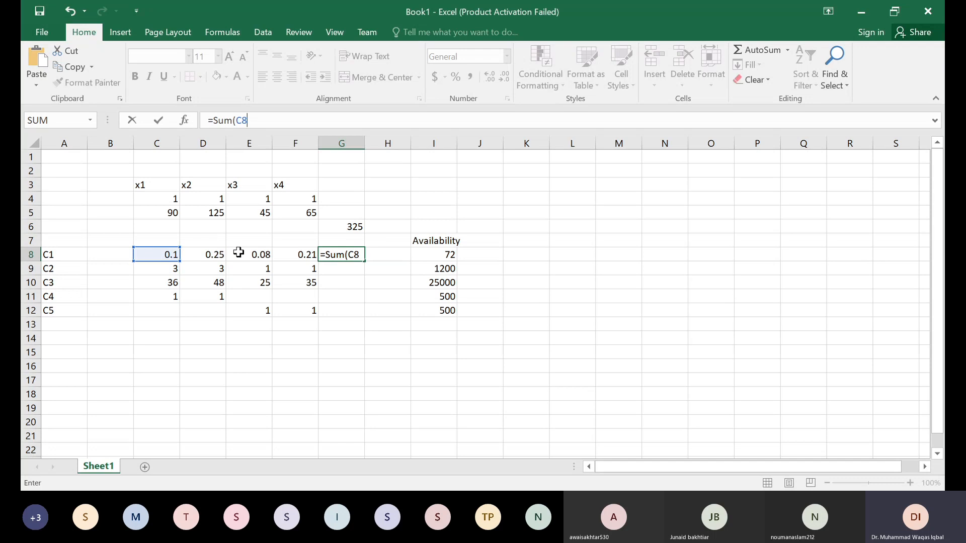
key(BackSpace)
key(BackSpace)
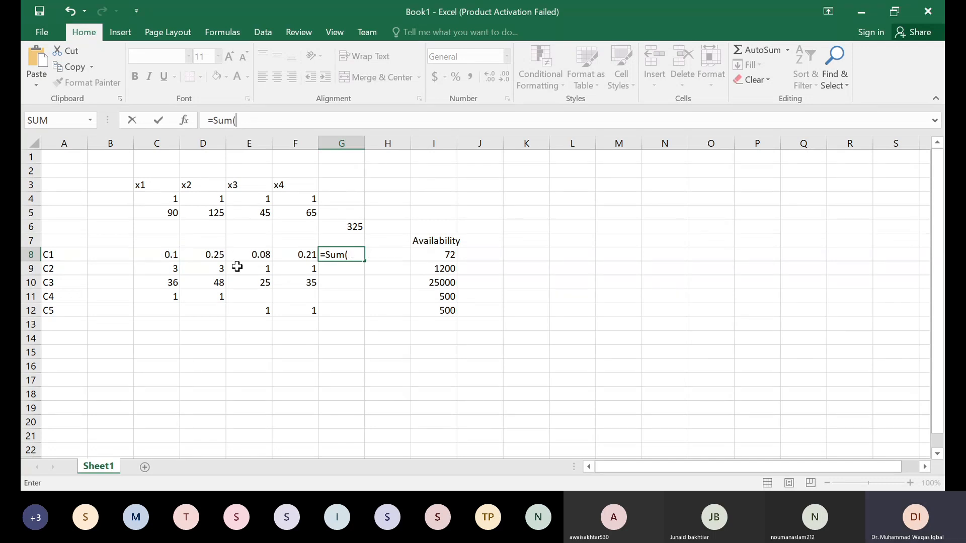
drag(159, 255, 317, 257)
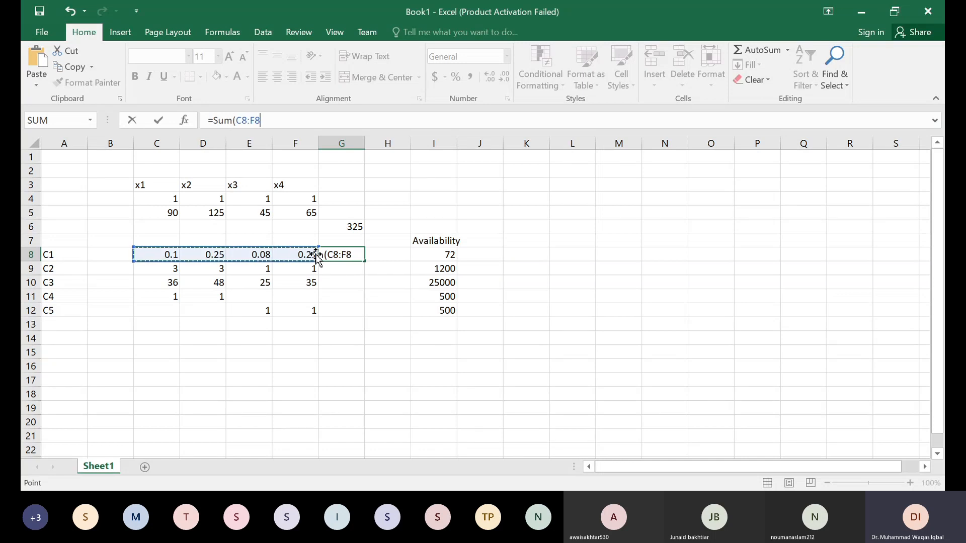
key(Return)
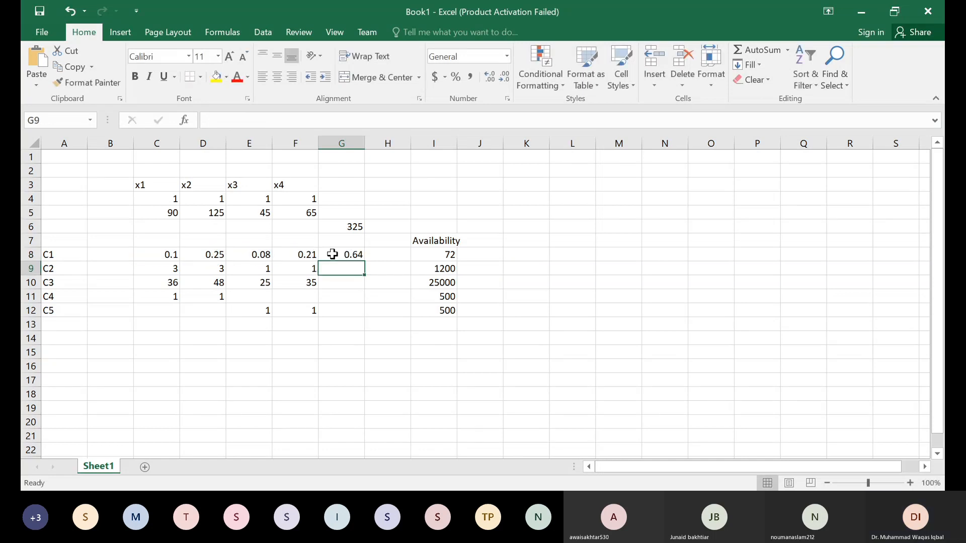
- Fill the G8 sum formula down through G12 for constraints C2 to C5
click(332, 254)
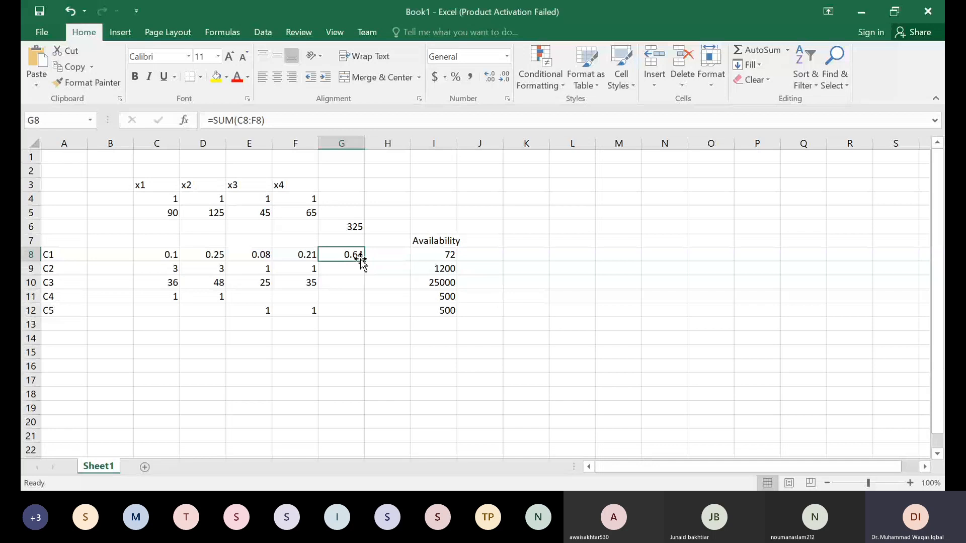
drag(363, 263, 364, 314)
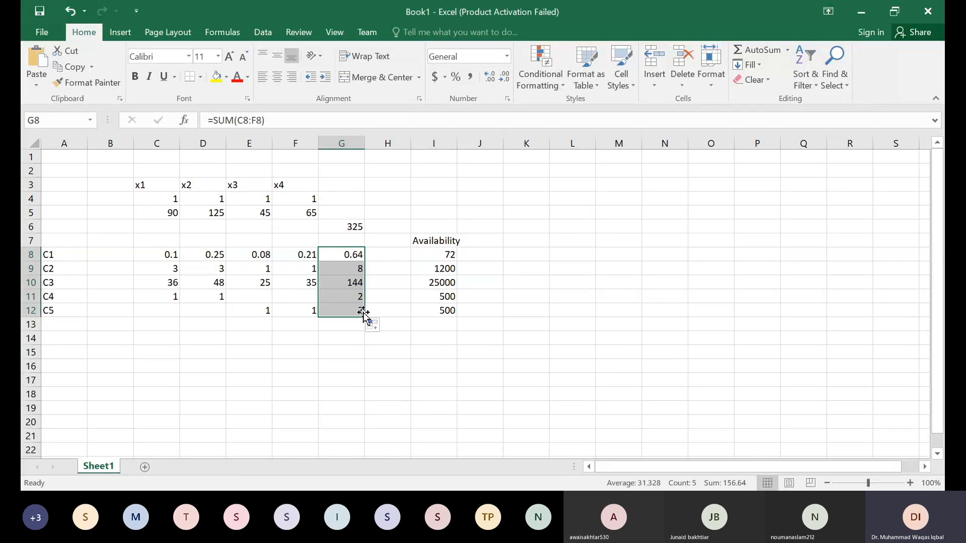
click(358, 372)
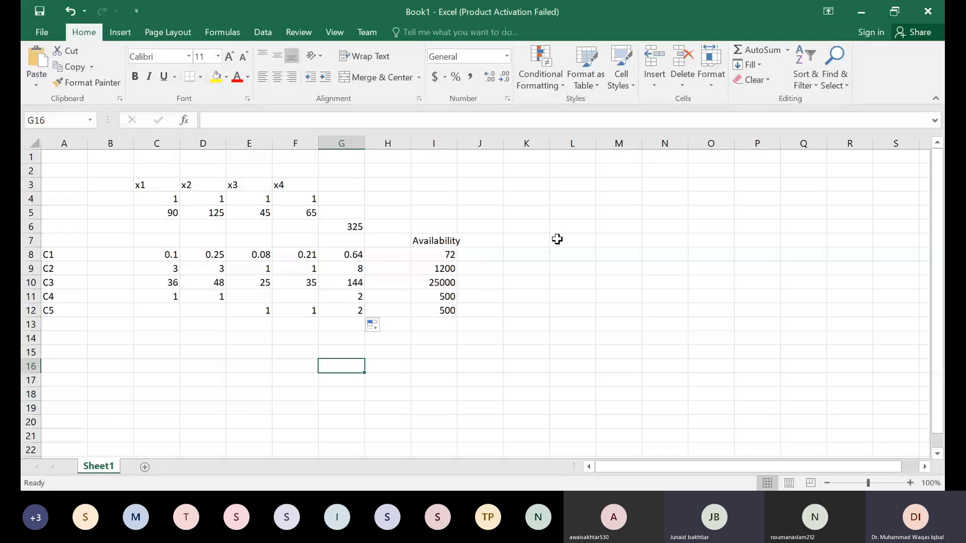
- Check the row sum formulas in cells G8 through G12 for all five constraints
click(358, 256)
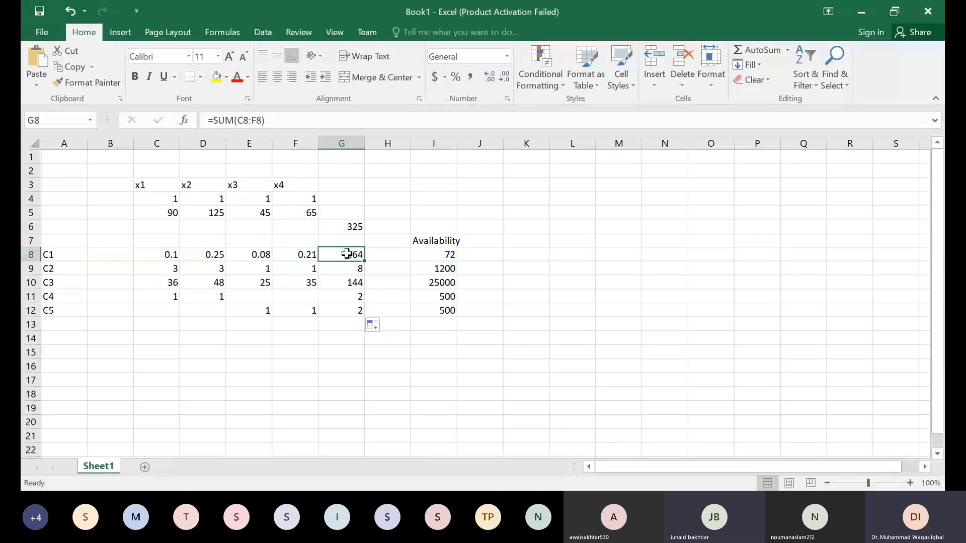
click(356, 270)
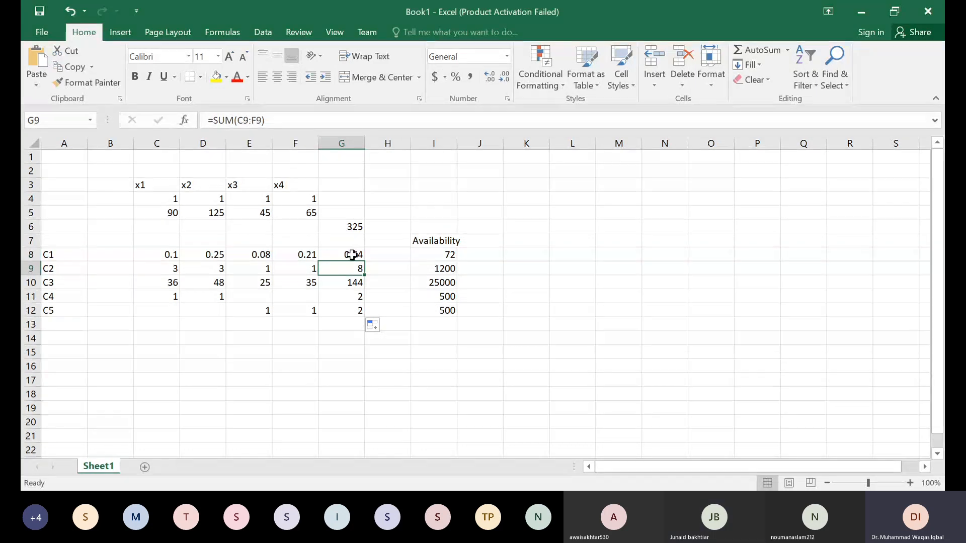
click(352, 255)
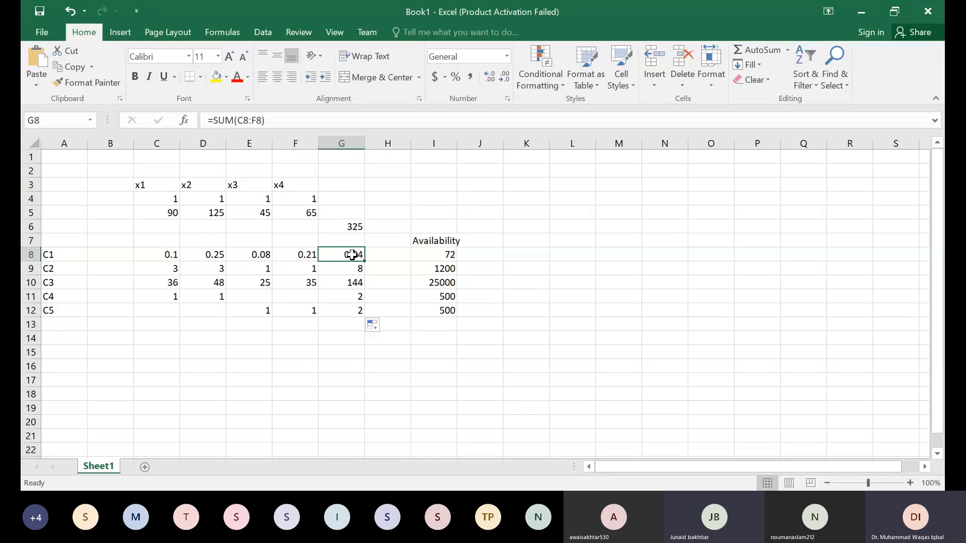
key(Down)
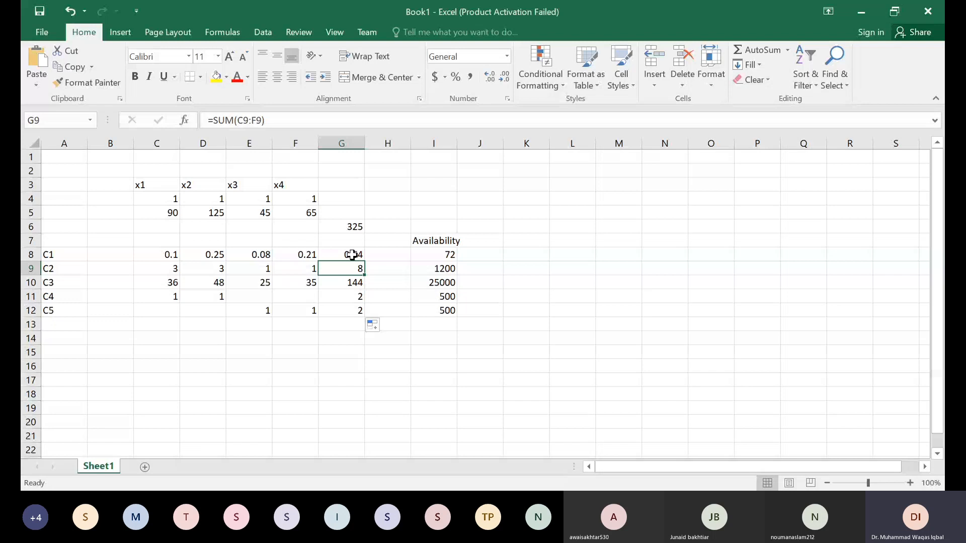
key(Down)
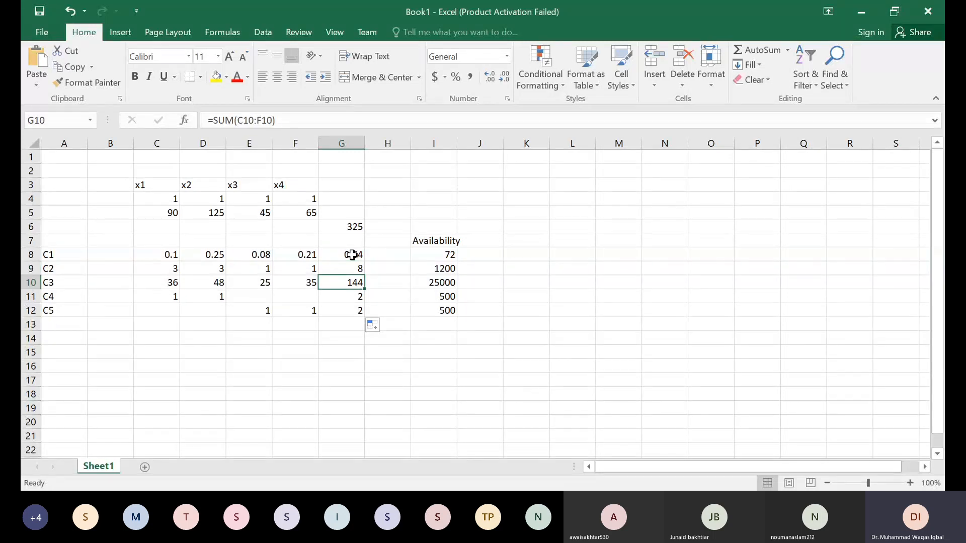
key(Down)
key(Down)
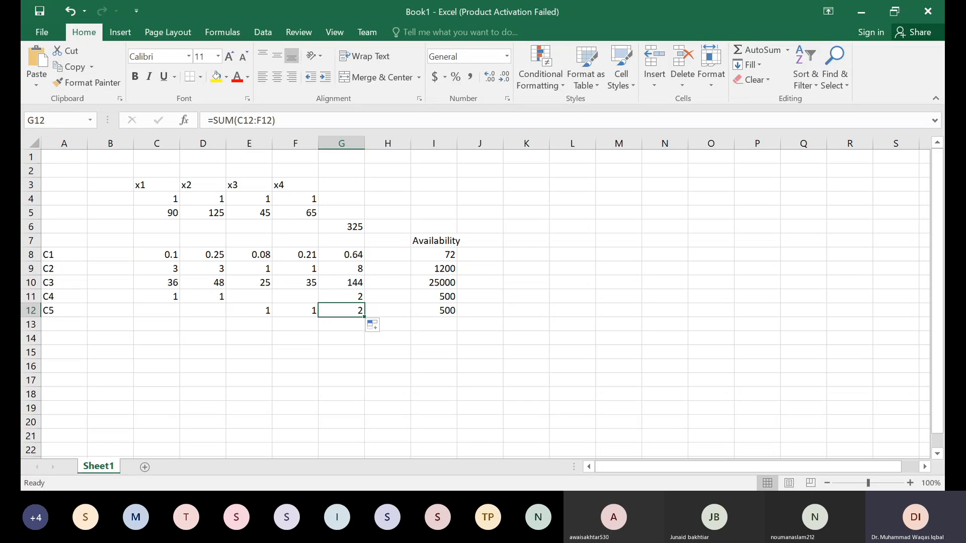
- Enter =IF(E9<=G9,"<=","NOT<=") in cell H8 and change its first reference to G8
key(alt+Tab)
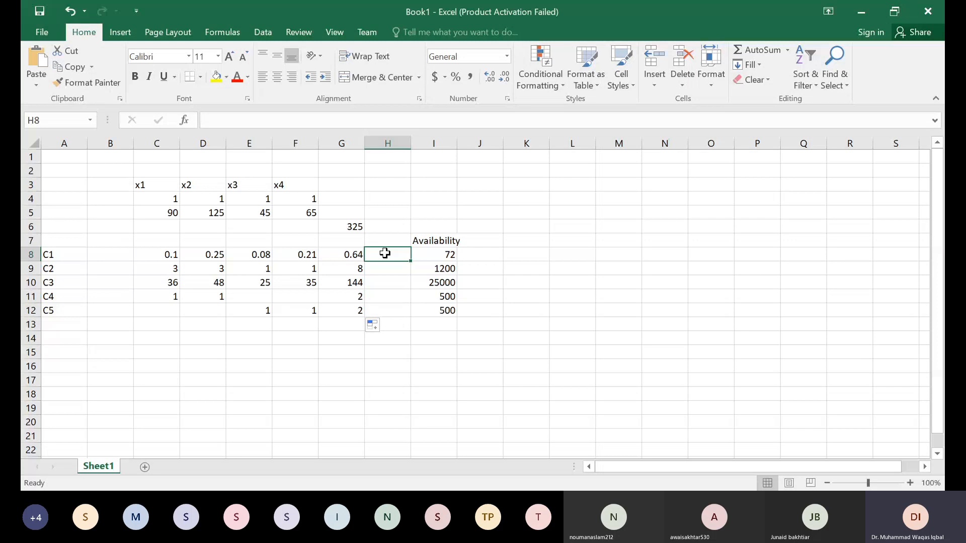
text(=IF(E9<=G9,"<=","NOT<="))
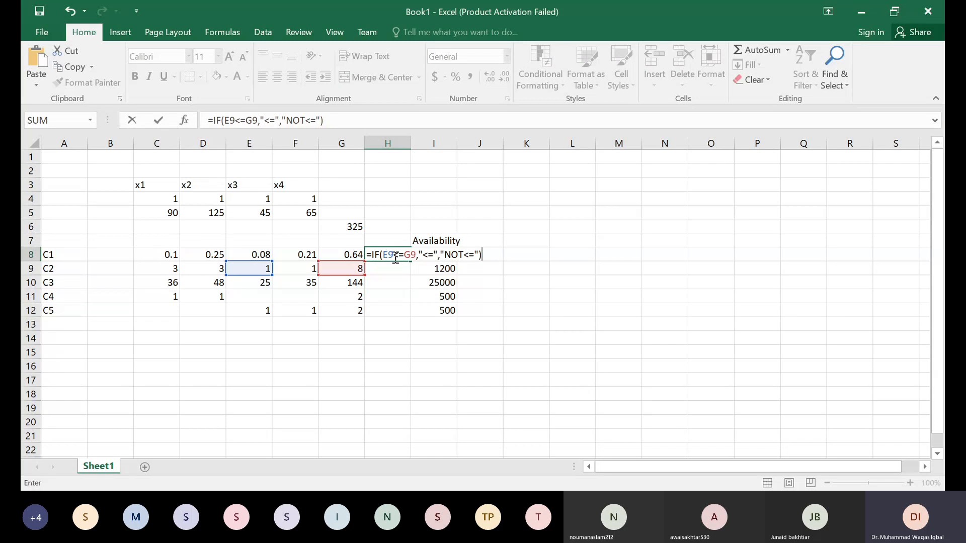
click(392, 255)
key(BackSpace)
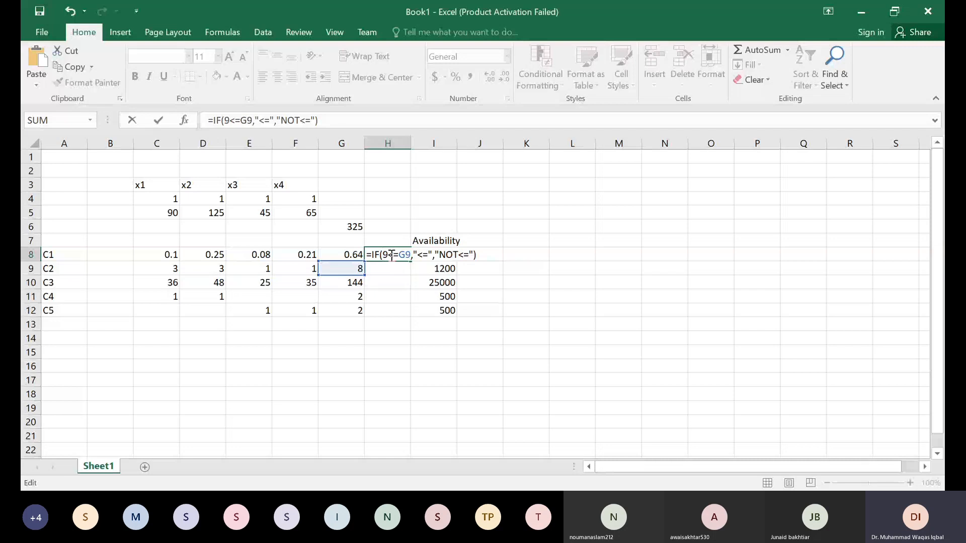
text(G)
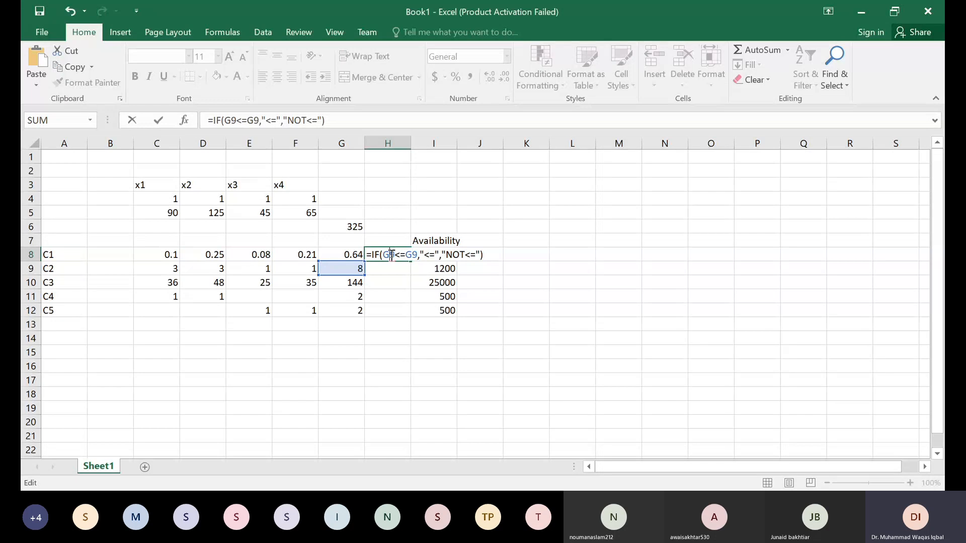
key(Delete)
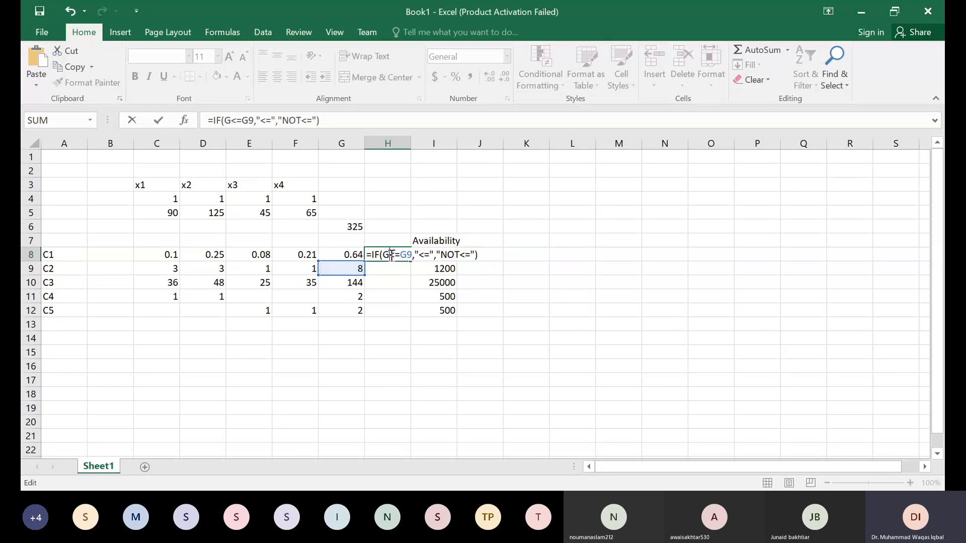
text(8)
- Change the second compared reference in H8 to I8, making the formula =IF(G8<=I8,"<=","NOT<=")
key(Right)
key(Right)
key(Right)
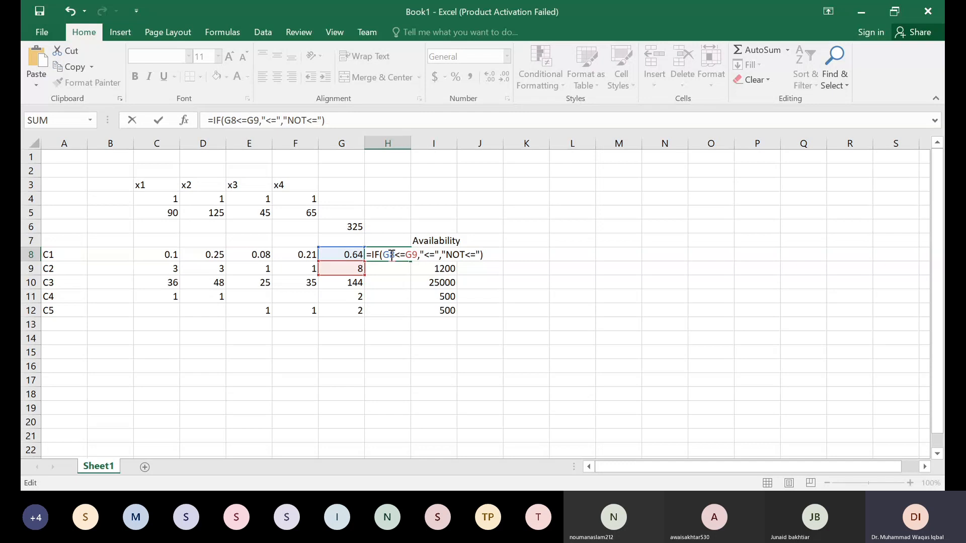
key(BackSpace)
key(BackSpace)
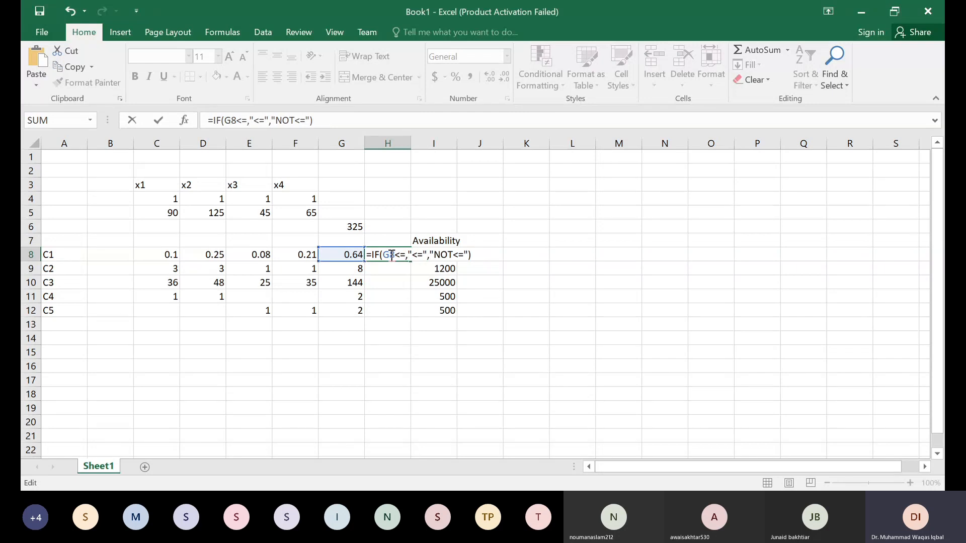
text(I)
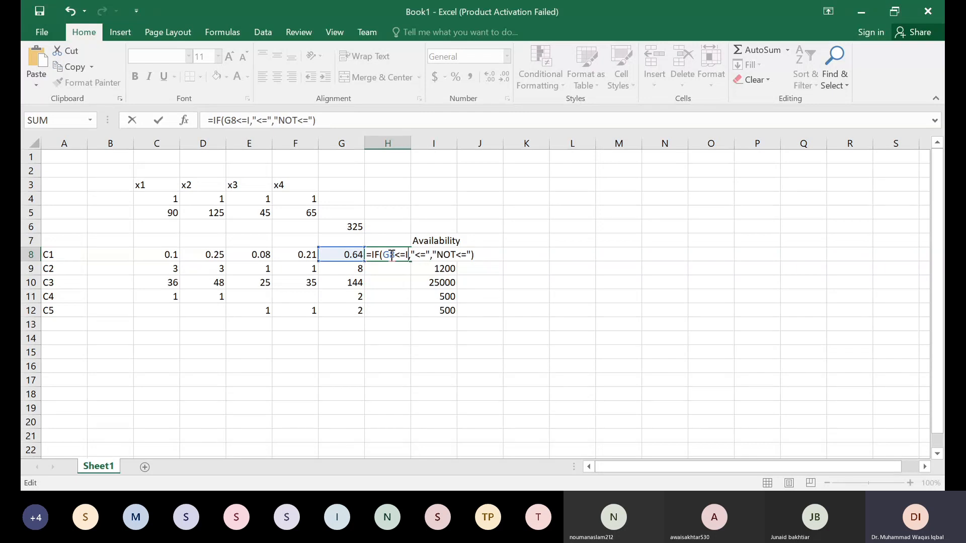
text(8)
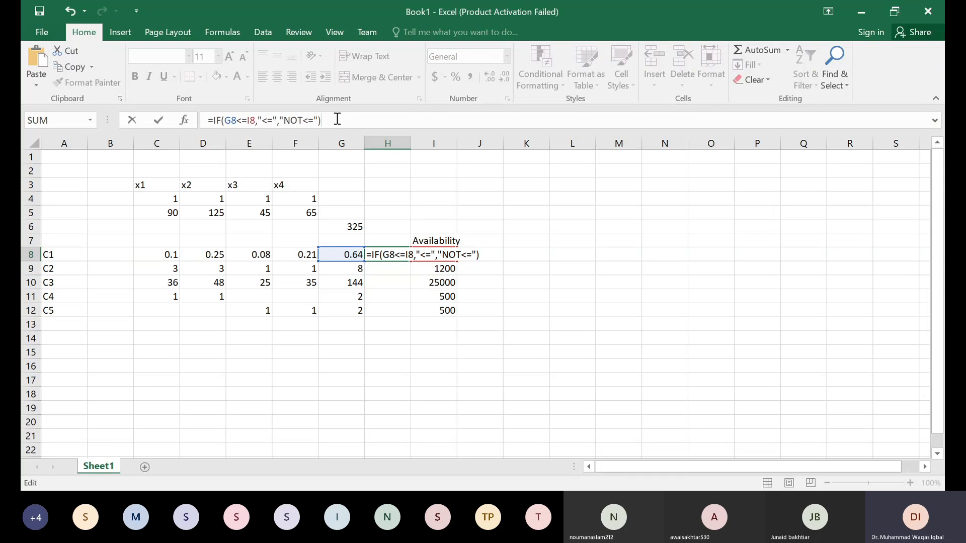
key(Return)
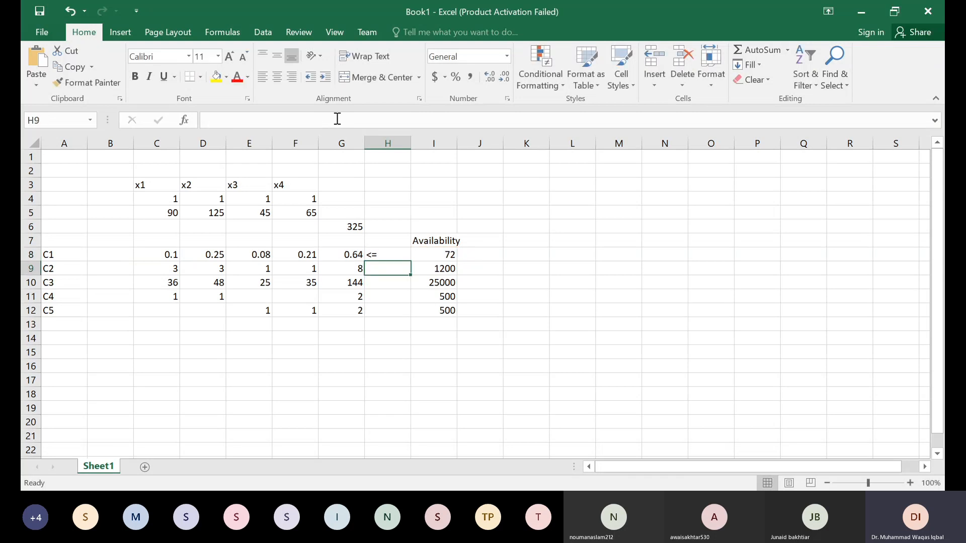
- Fill the H8 comparison formula down through H12 for the remaining constraints
click(388, 258)
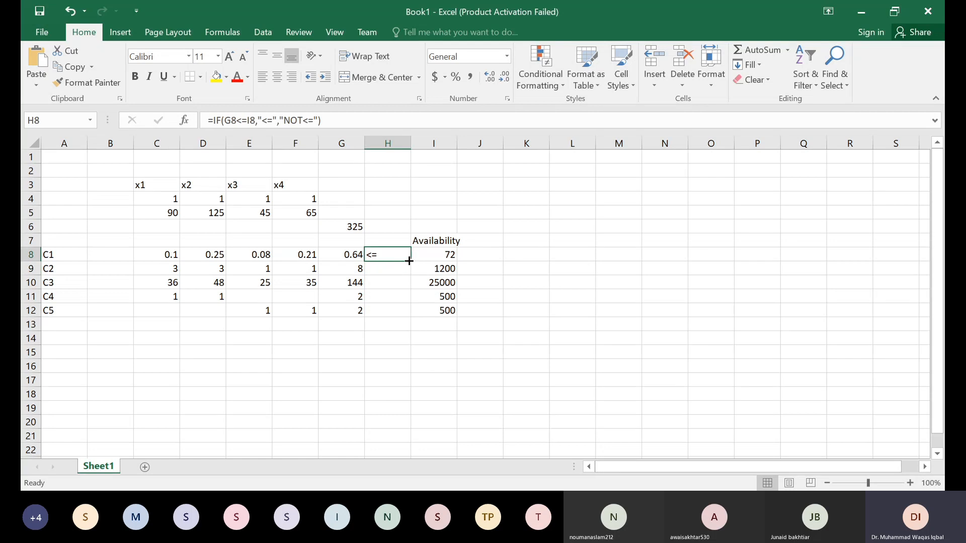
double_click(409, 260)
click(387, 338)
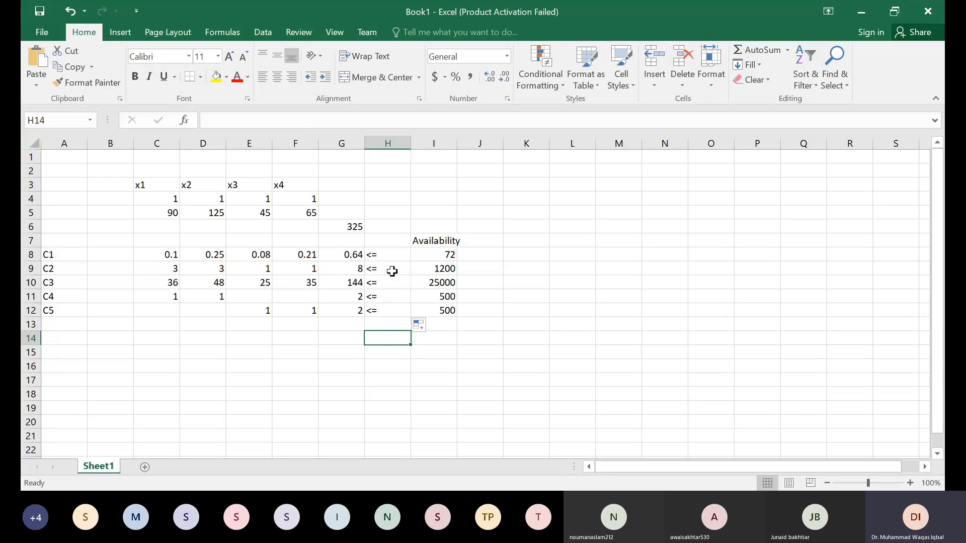
- Review the copied comparison formula in H9, the x1 heading in C3 and the objective formula in G6
click(391, 268)
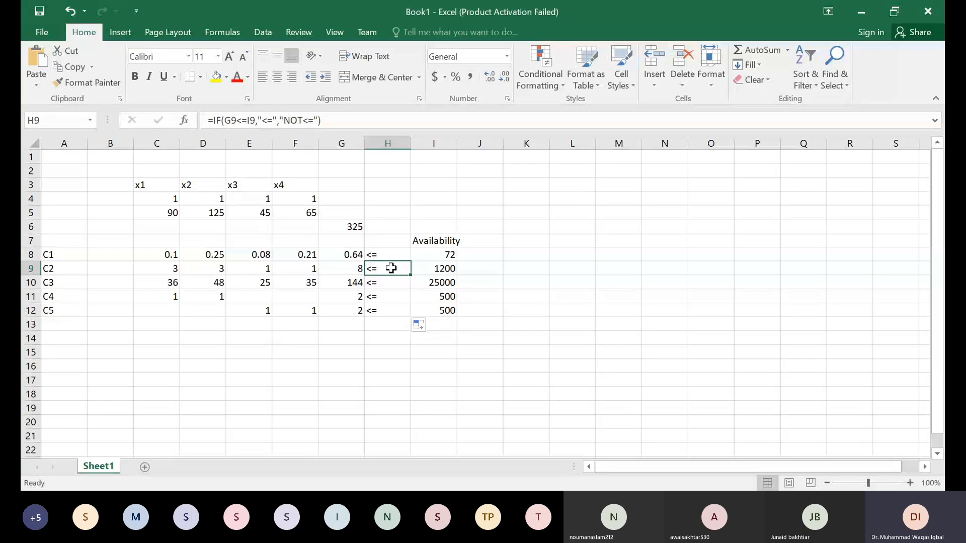
click(155, 185)
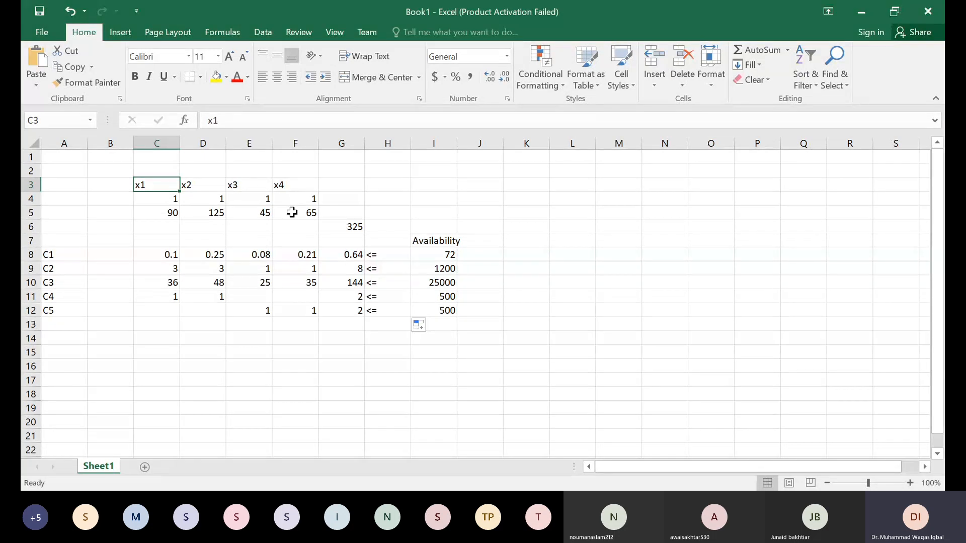
click(345, 228)
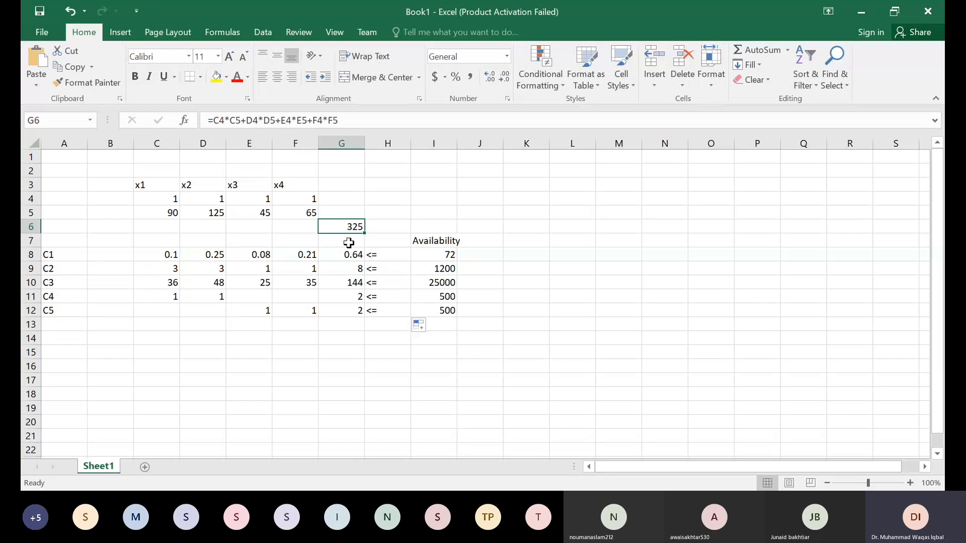
click(512, 282)
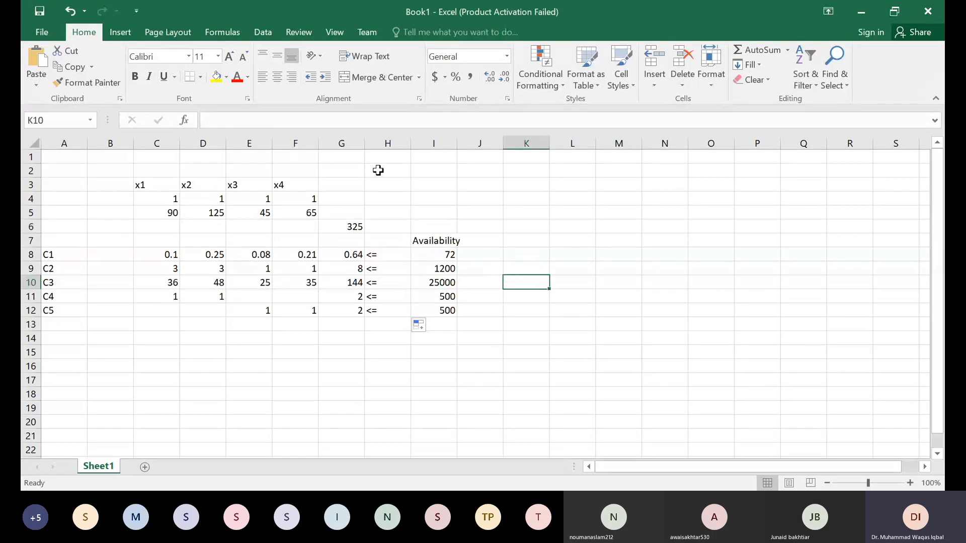
- Open Solver and set cell G6 as the objective
click(255, 32)
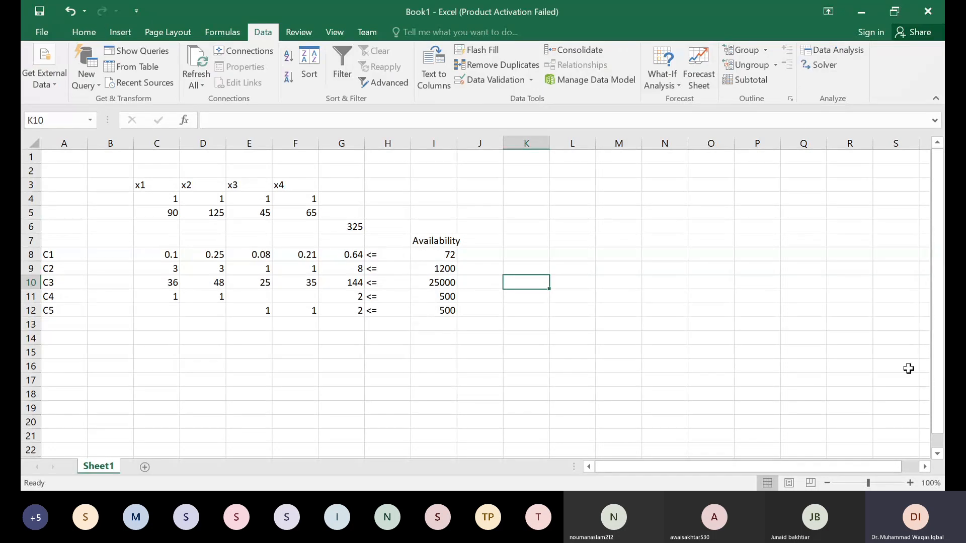
click(821, 71)
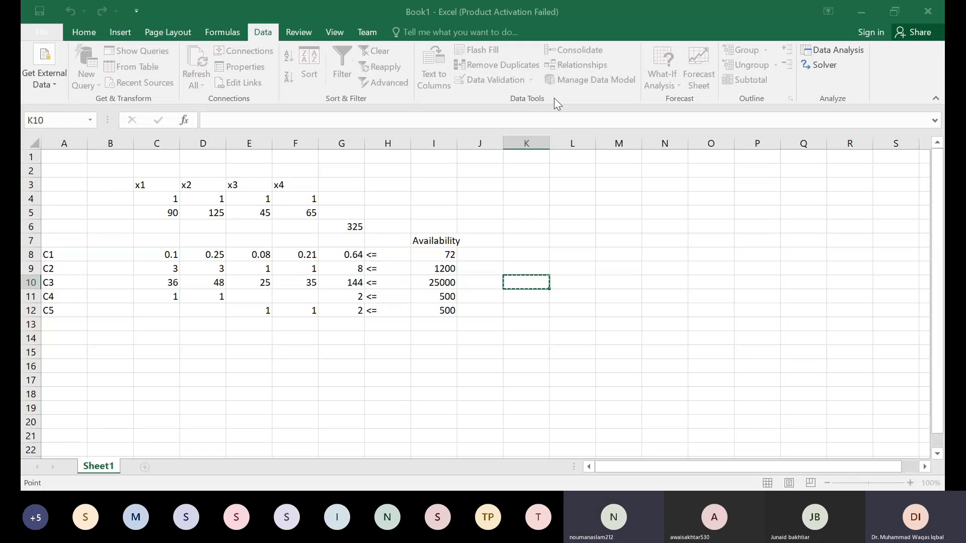
click(888, 92)
click(341, 225)
click(886, 83)
- Set the Solver's changing variable cells to C4:F4, the values of x1 to x4
click(812, 156)
drag(166, 201, 294, 202)
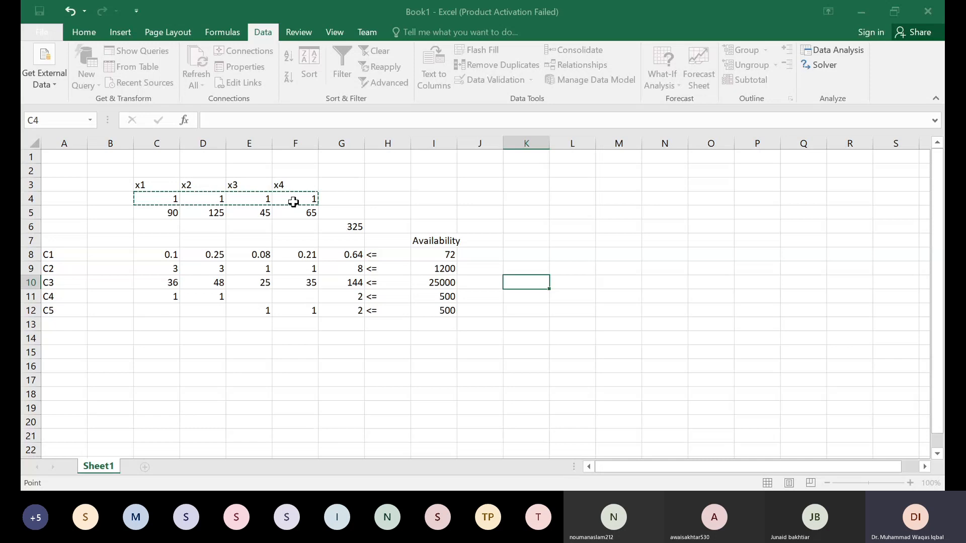
click(881, 76)
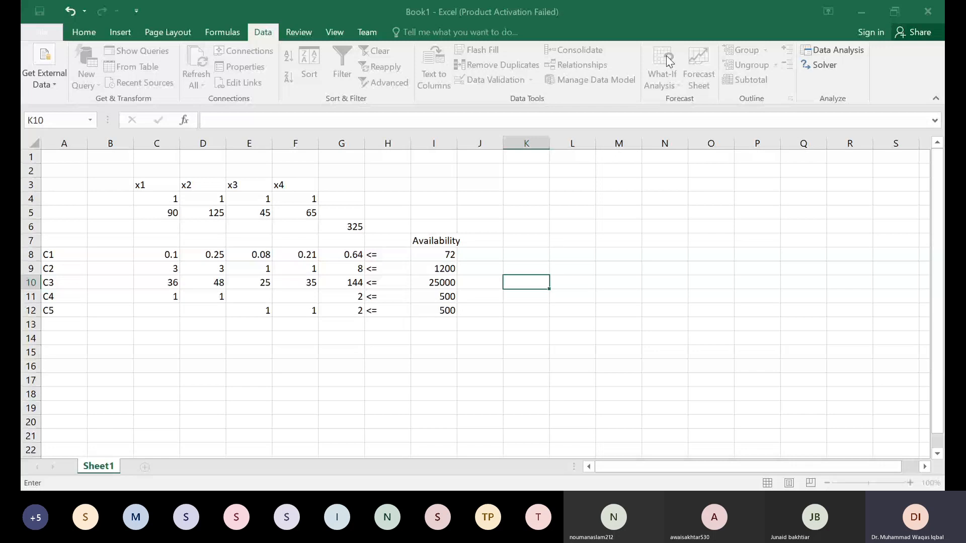
- Add the Solver constraint that G8 is less than or equal to I8
click(850, 194)
click(344, 256)
click(816, 251)
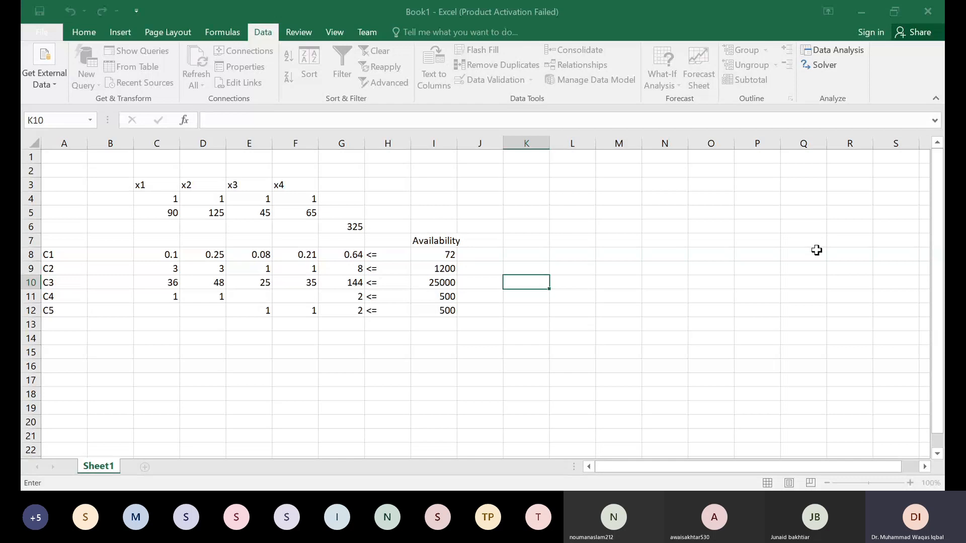
click(443, 255)
click(869, 229)
- Add the second Solver constraint, G9 less than or equal to I9
click(346, 272)
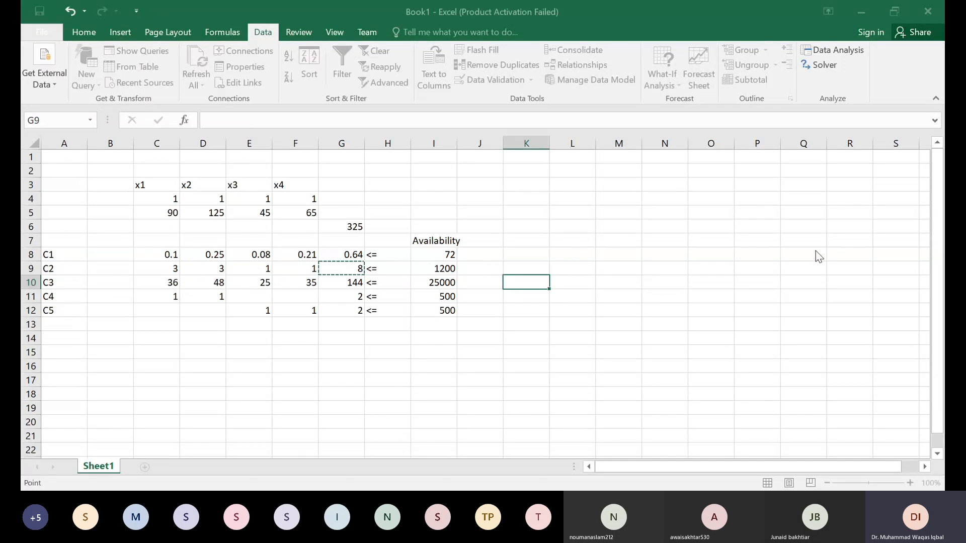
click(442, 269)
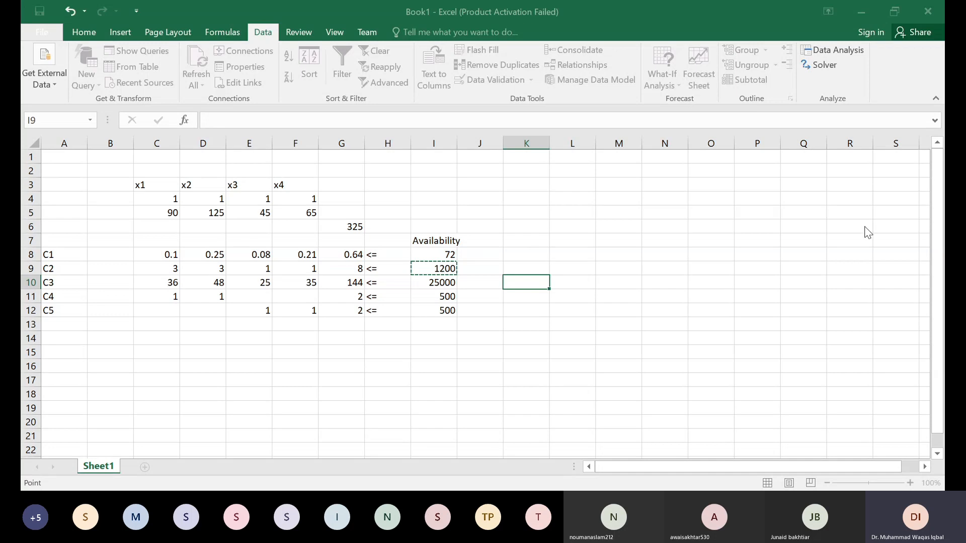
click(680, 284)
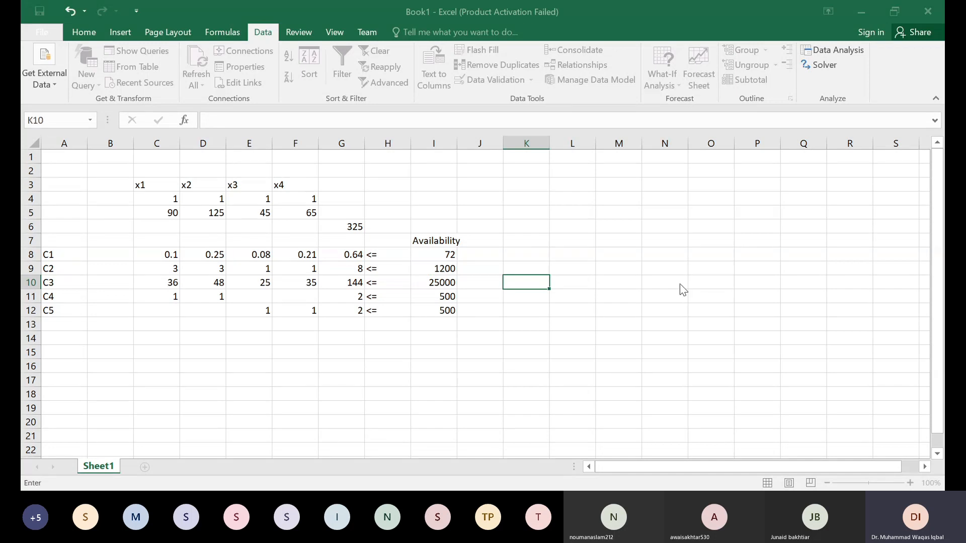
- Add the third Solver constraint, limiting G10 to no more than I10
click(346, 283)
click(816, 249)
click(456, 280)
click(861, 224)
click(684, 280)
- Add the Solver constraints G11 less than or equal to I11 and G12 less than or equal to I12
click(350, 297)
key(Escape)
click(446, 296)
key(Escape)
click(352, 310)
key(Escape)
click(441, 315)
key(Escape)
- Run Solver on the model and keep the Solver solution
click(578, 284)
key(Tab)
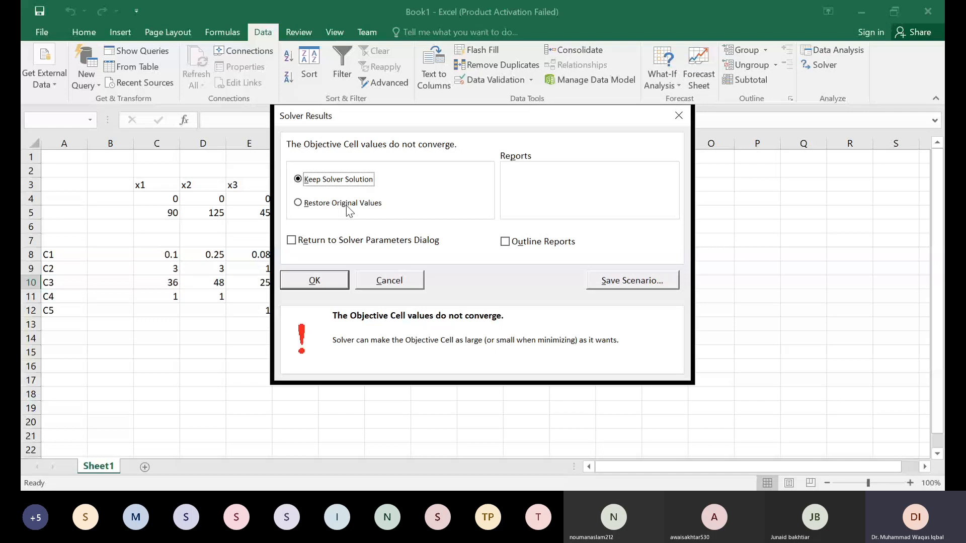
click(310, 282)
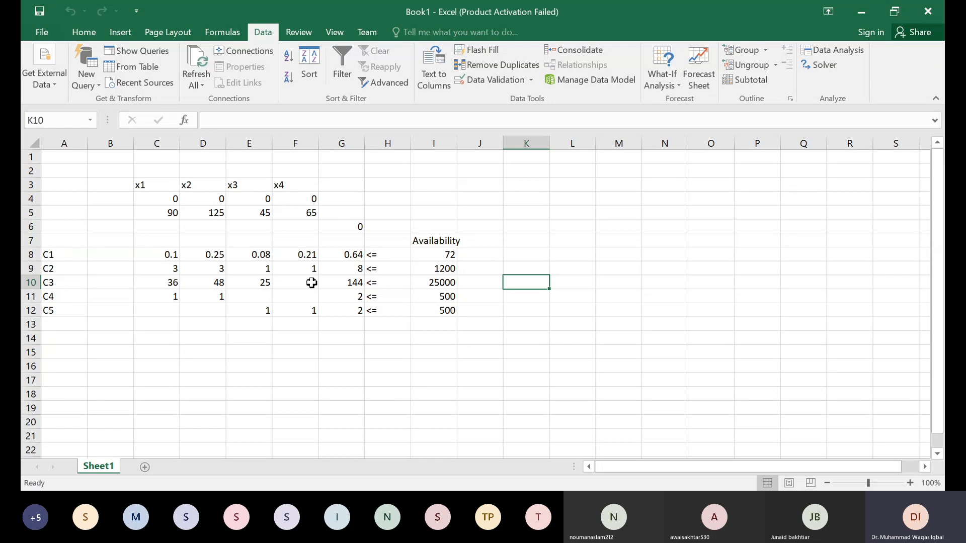
- Check constraint C1's total formula in G8 and clear its SUM expression down to the equals sign
click(354, 256)
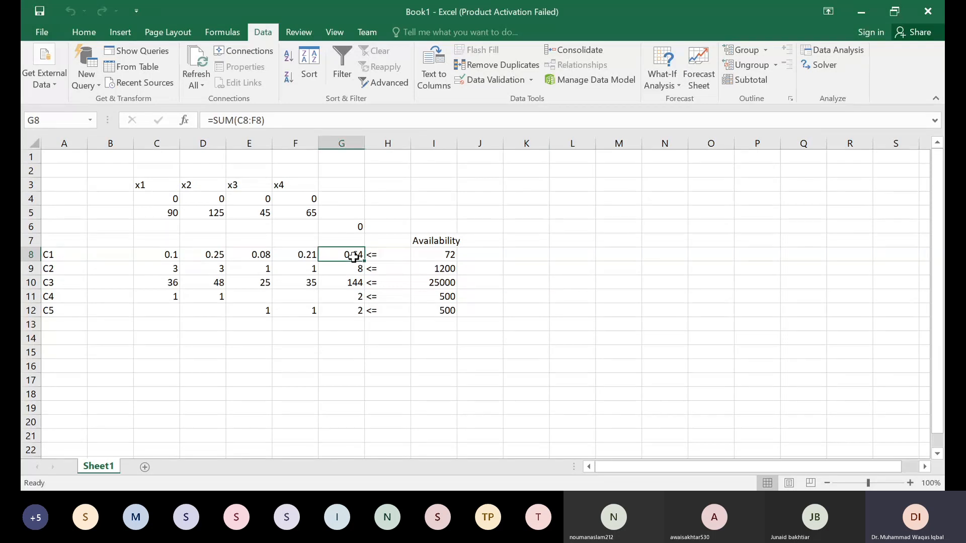
click(167, 257)
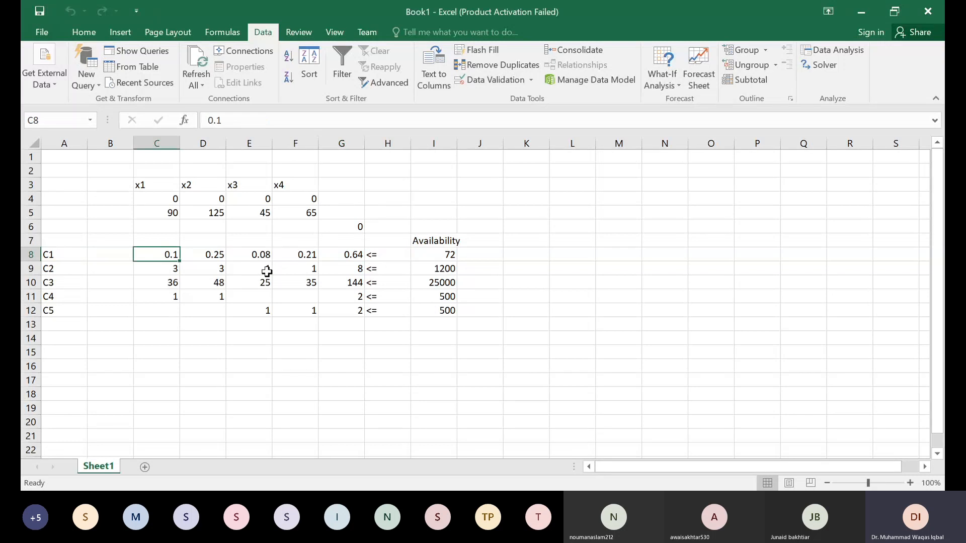
click(349, 256)
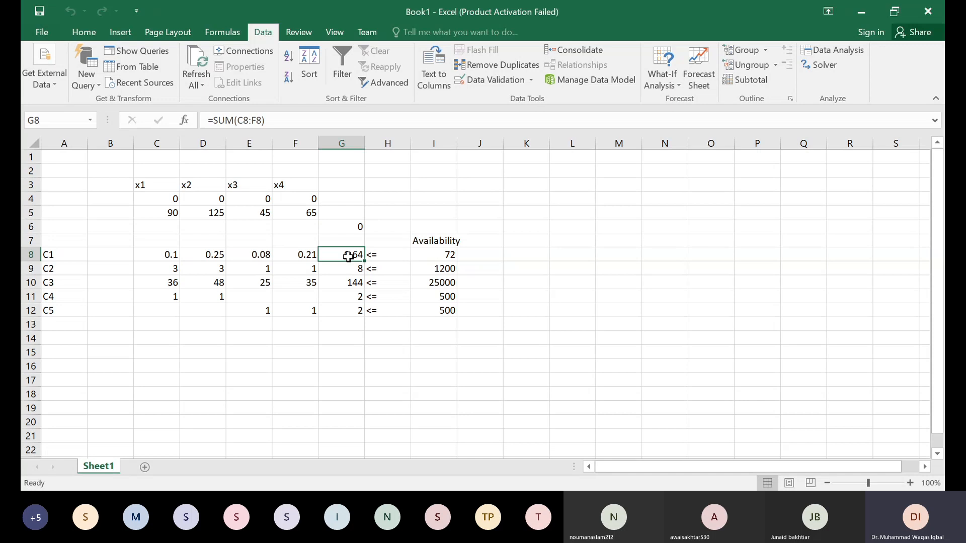
click(281, 122)
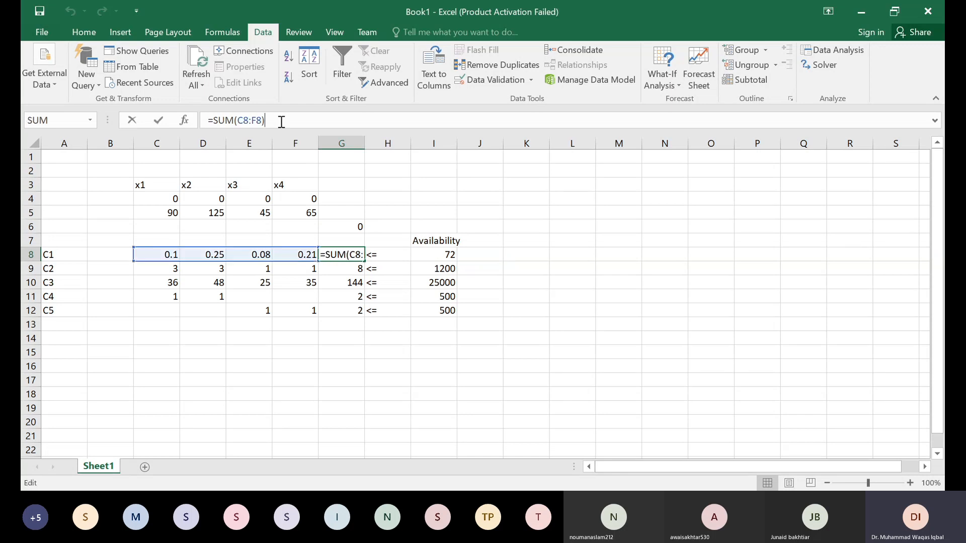
key(BackSpace)
key(BackSpace)
key(BackSpace)
key(BackSpace)
key(BackSpace)
key(BackSpace)
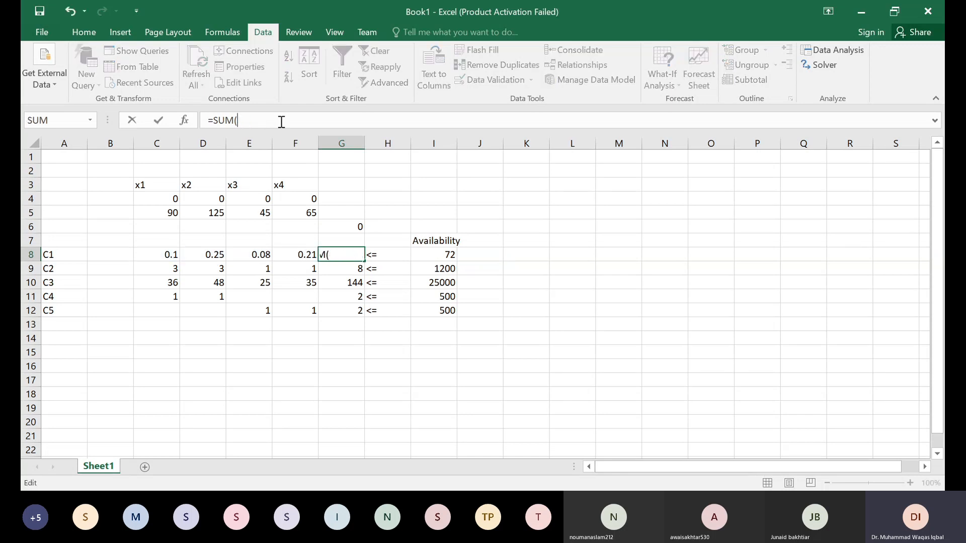
key(BackSpace)
key(BackSpace)
key(BackSpace)
key(BackSpace)
- Begin the G8 formula with the x1 and x2 products, =C4*C8+D4*D8
click(166, 197)
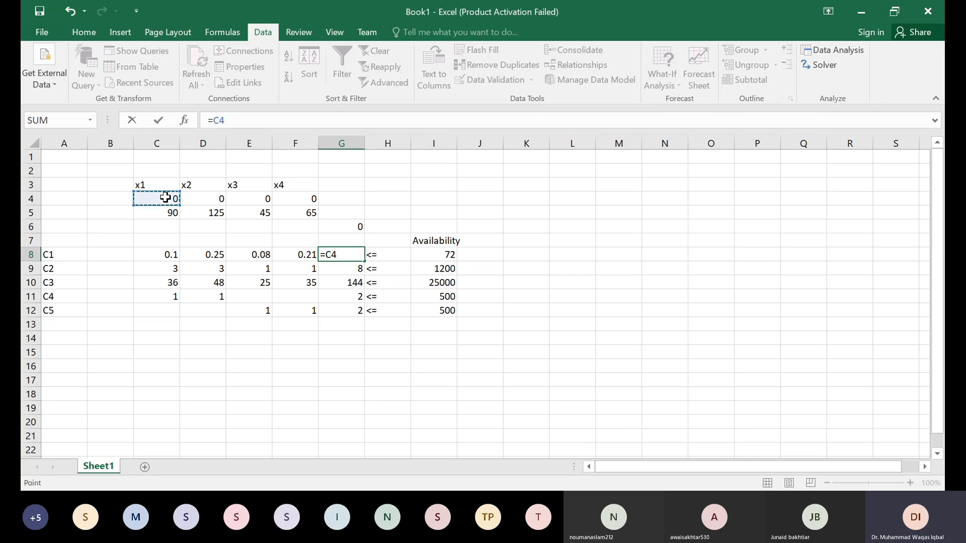
text(*)
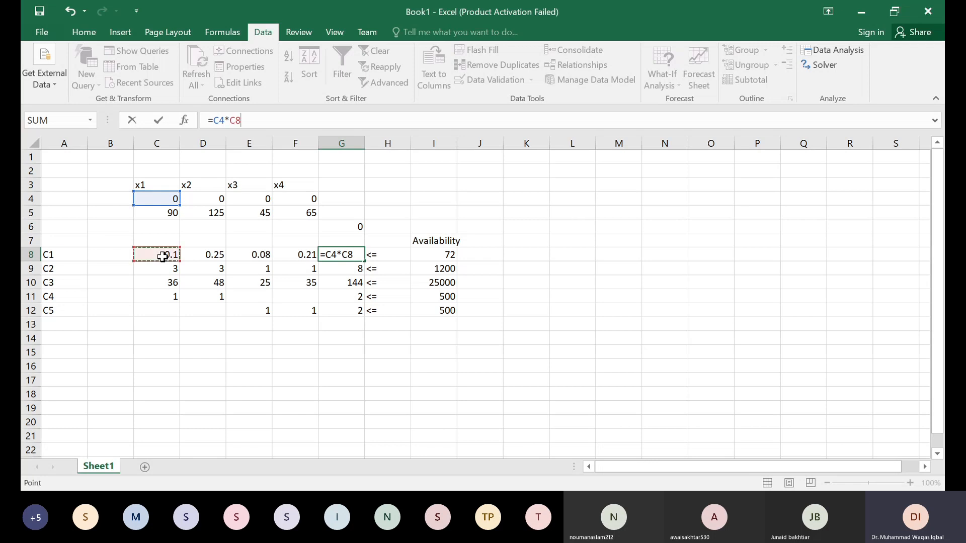
text(+)
click(205, 199)
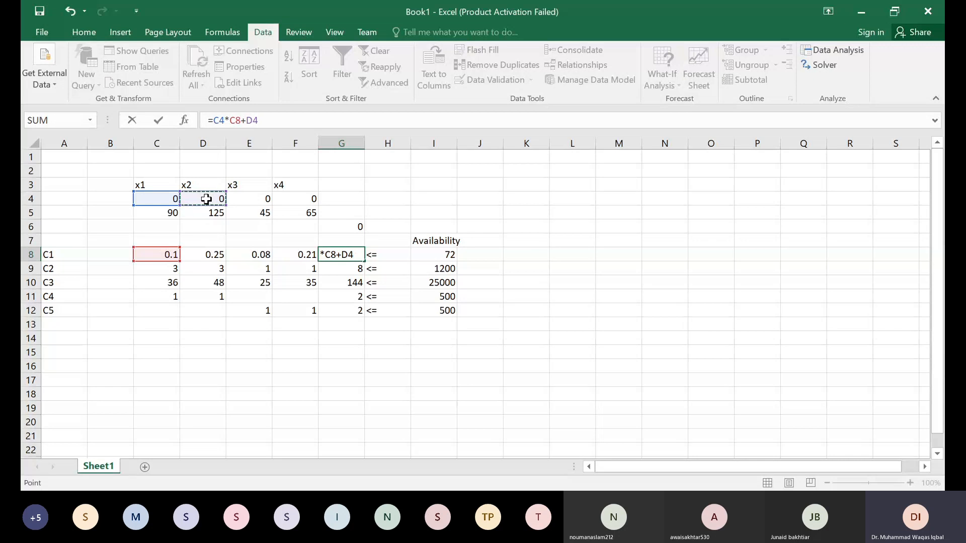
text(*)
click(208, 255)
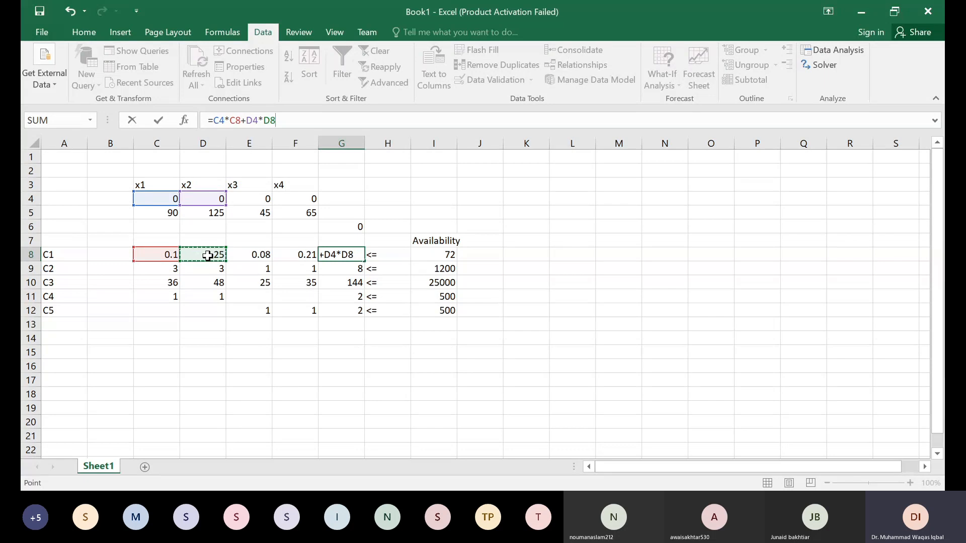
- Complete the G8 formula with the x3 and x4 products, +E4*E8+F4*F8, and enter it
text(+)
click(252, 199)
text(*)
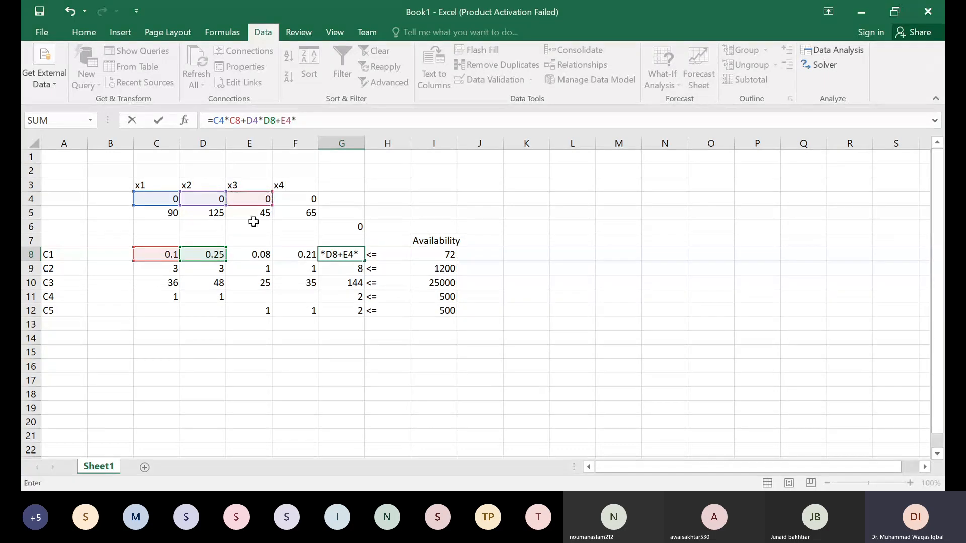
click(259, 255)
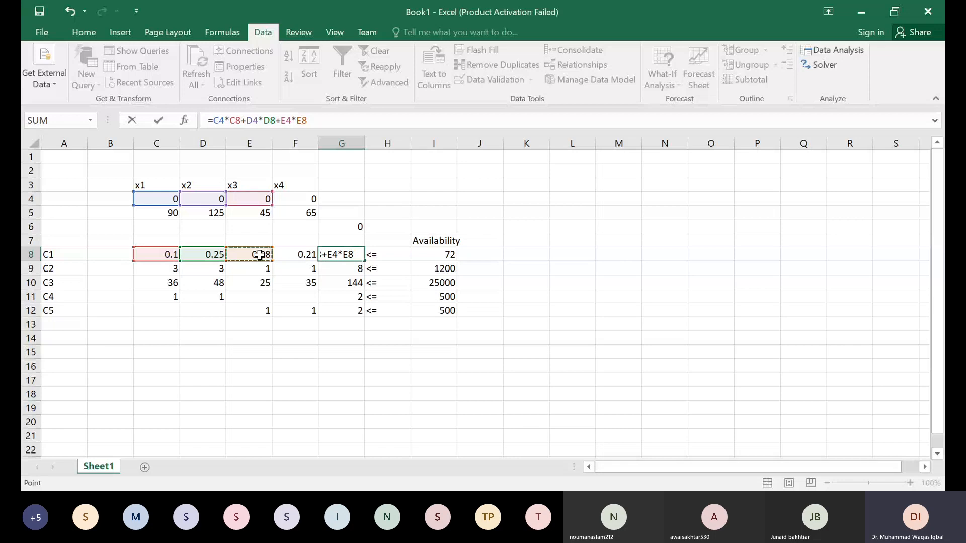
text(+)
click(309, 197)
text(*)
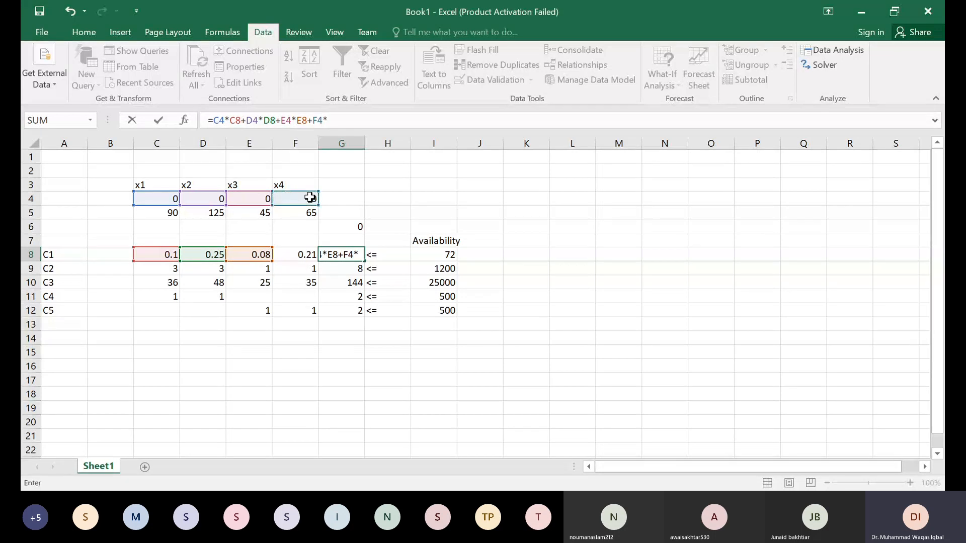
click(301, 255)
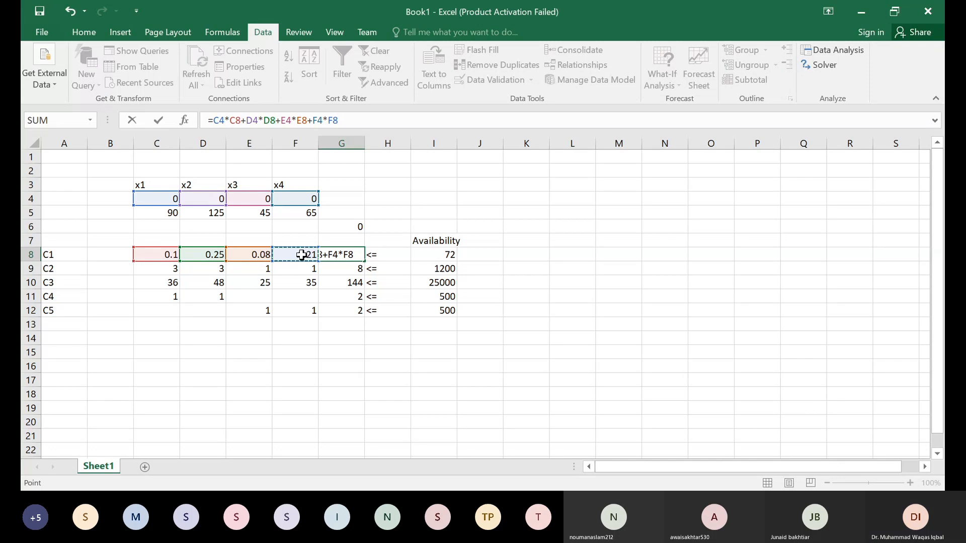
key(Return)
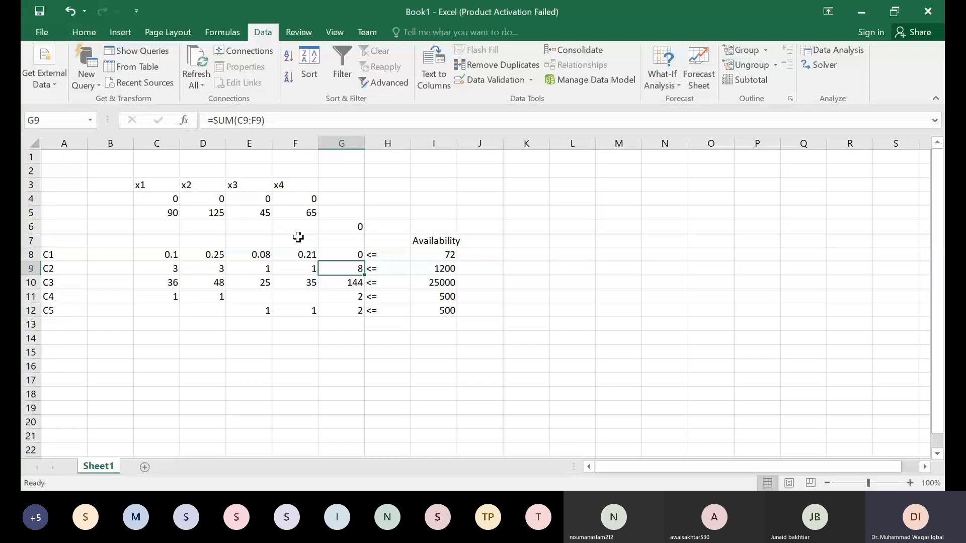
- Fill the G8 formula down through G12 for the other constraints
click(355, 257)
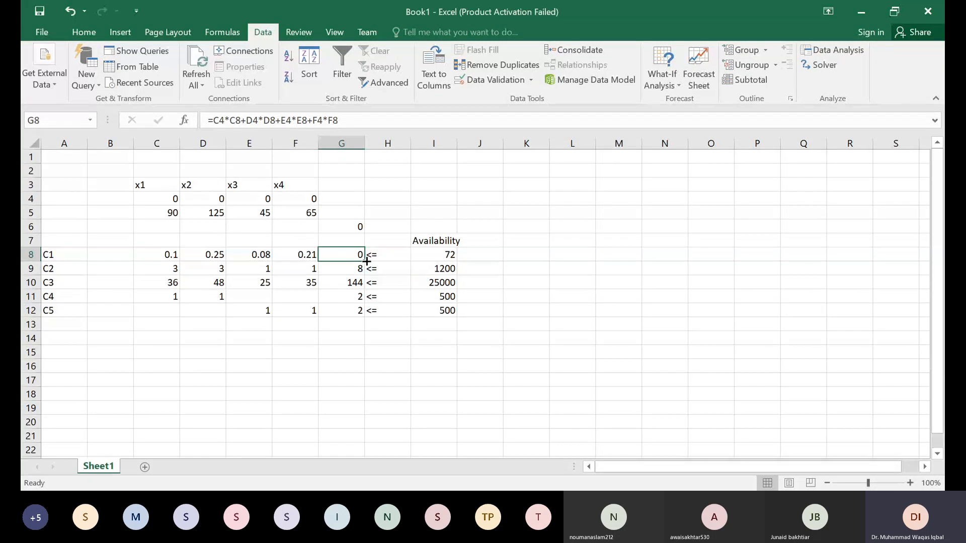
drag(363, 259, 358, 311)
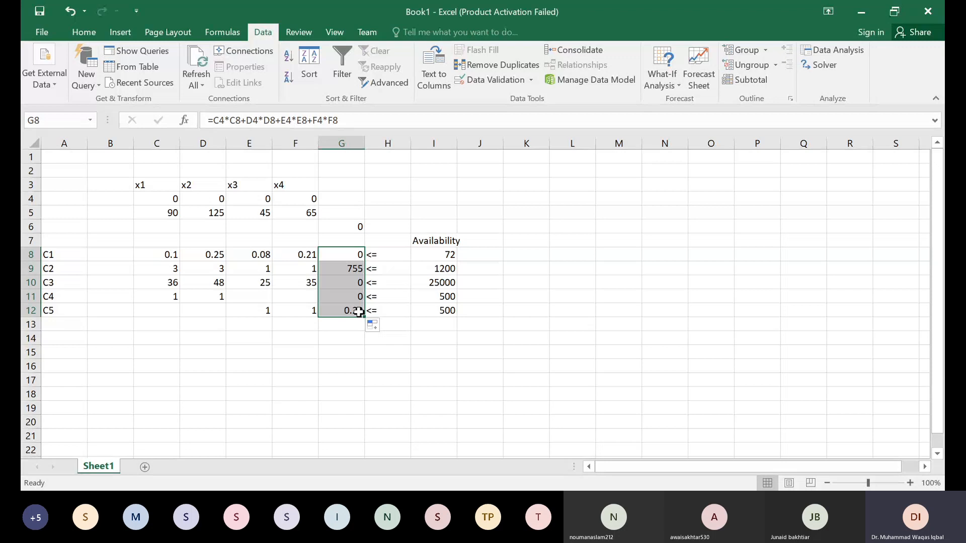
click(331, 380)
- Clear the copied formula in G9 and start a new one with =C4*C9+D4*D9
click(343, 270)
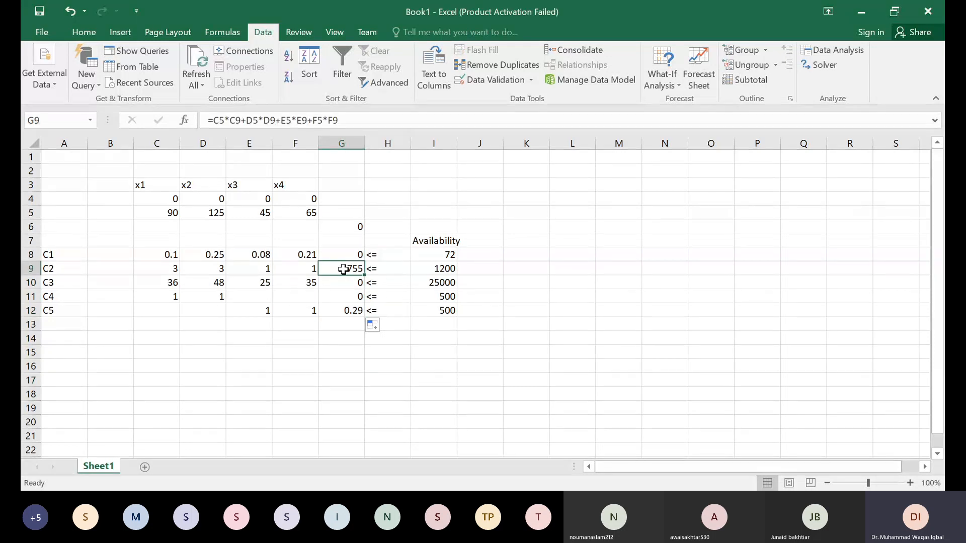
drag(365, 120, 217, 120)
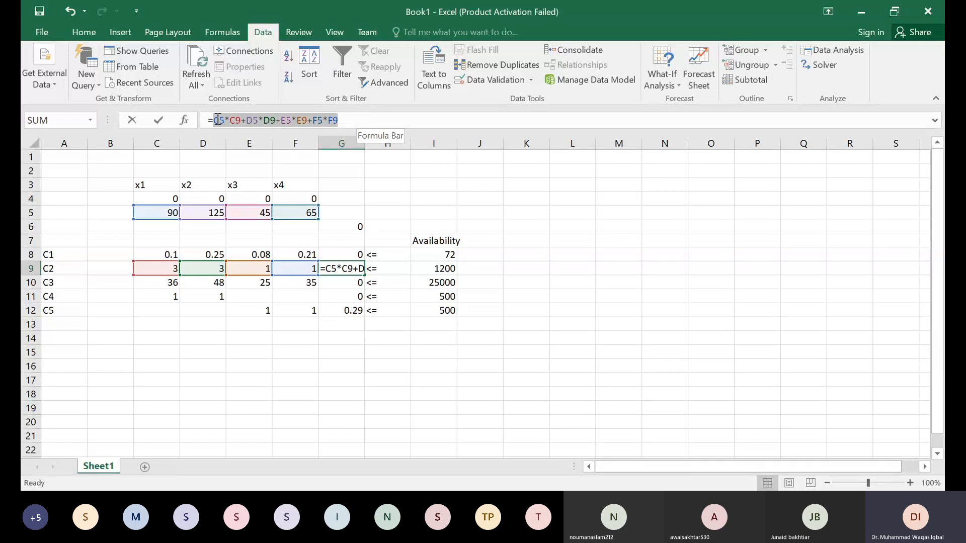
key(BackSpace)
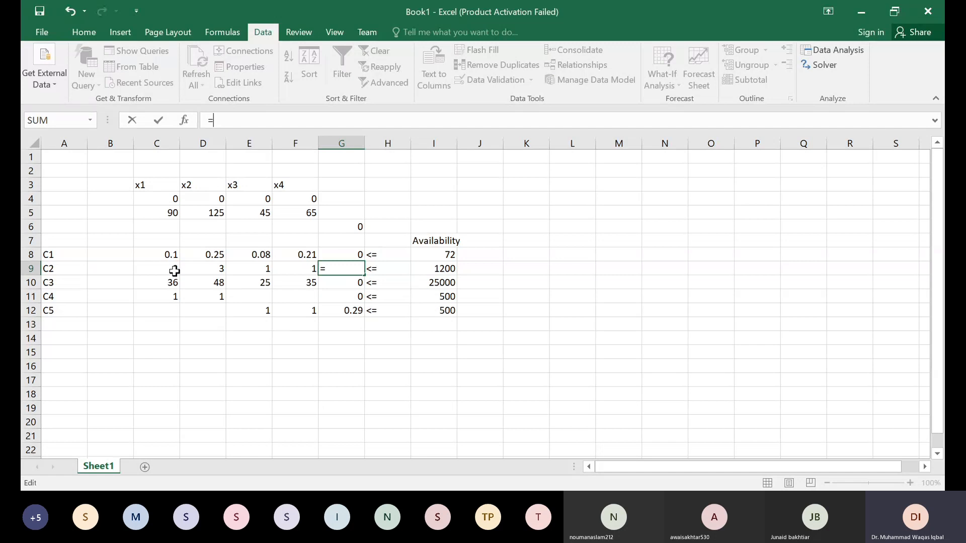
key(F2)
click(166, 200)
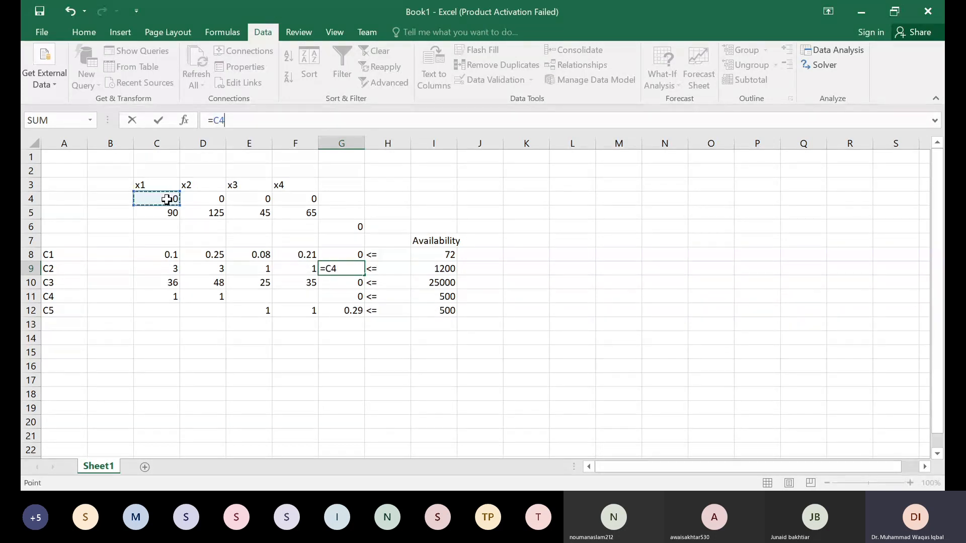
text(*)
click(166, 271)
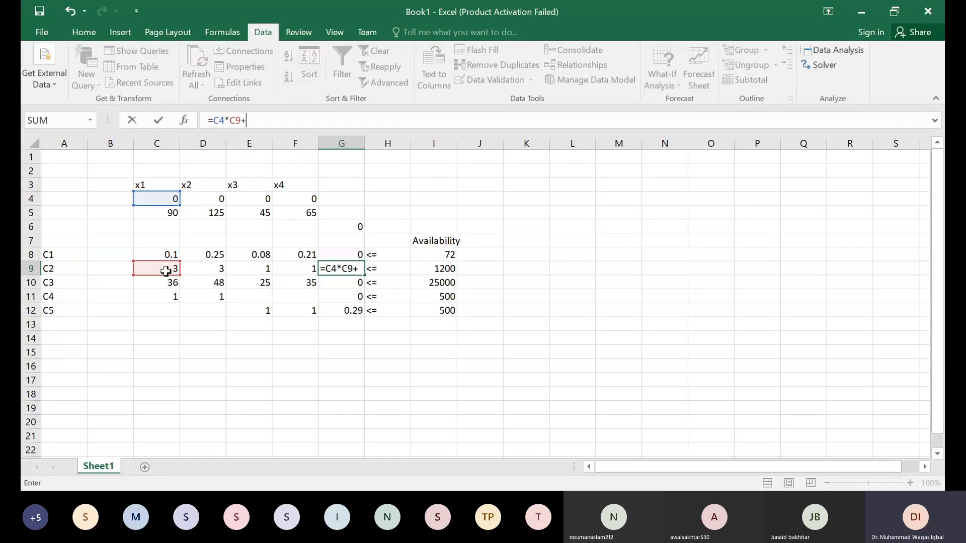
text(+)
click(206, 199)
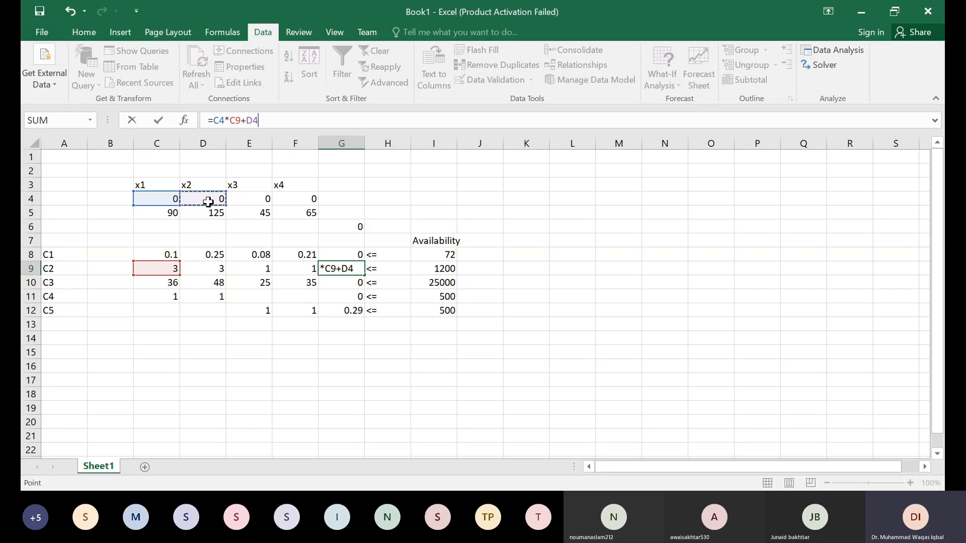
text(*)
click(212, 270)
- Complete the G9 formula with +E4*E9+F4*F9 and enter it
text(+)
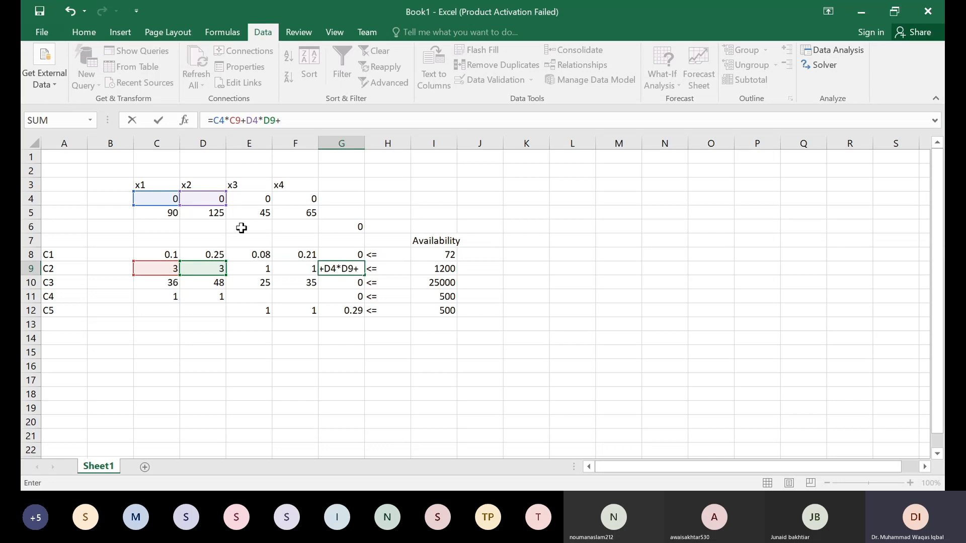
click(247, 197)
text(*)
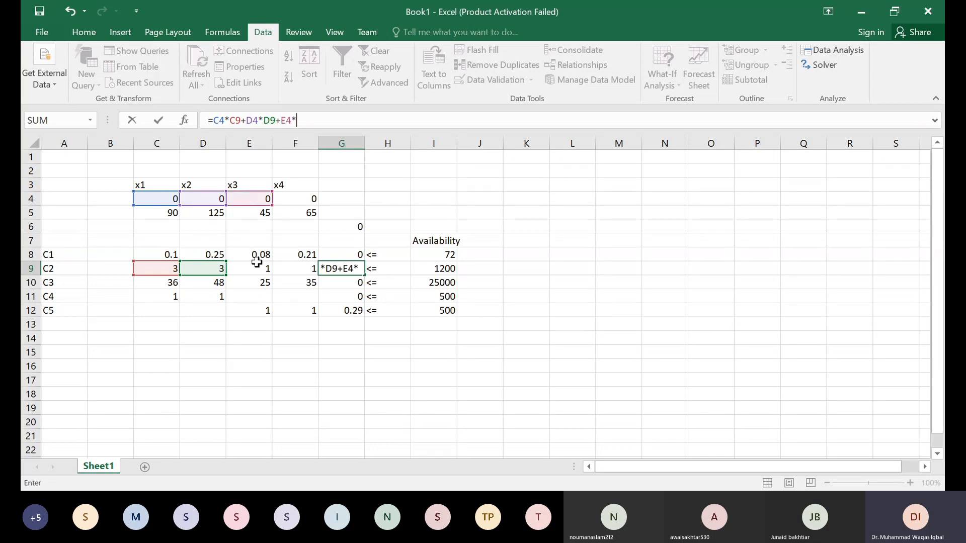
click(258, 269)
text(+)
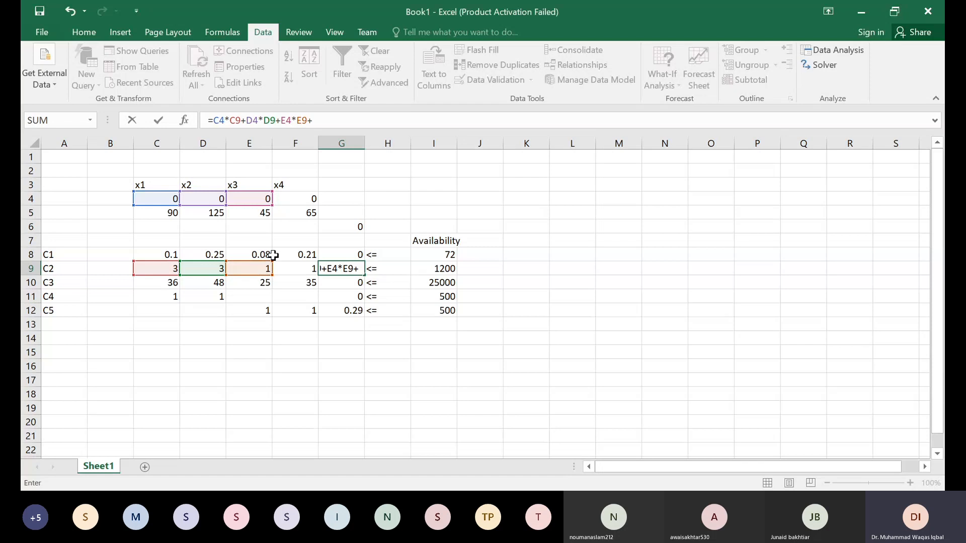
click(295, 206)
text(*)
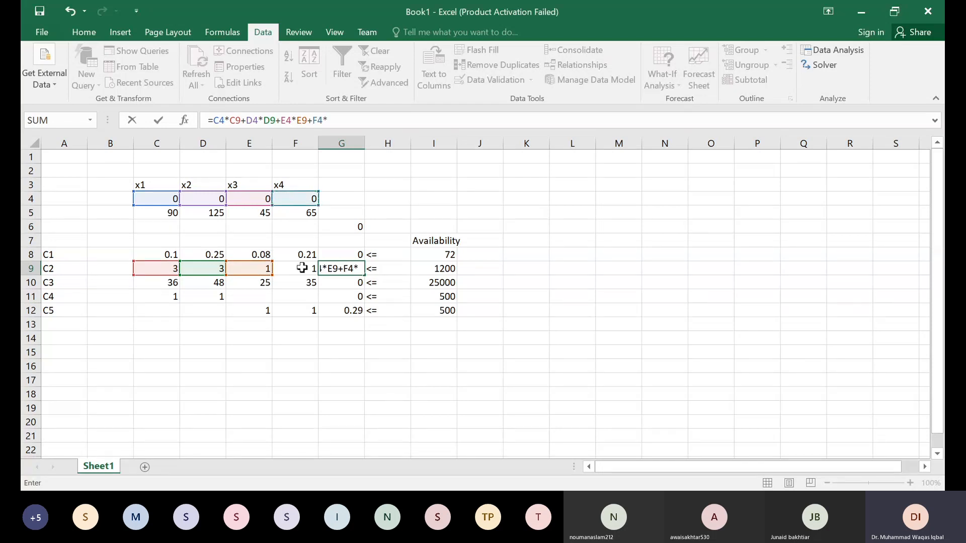
click(303, 269)
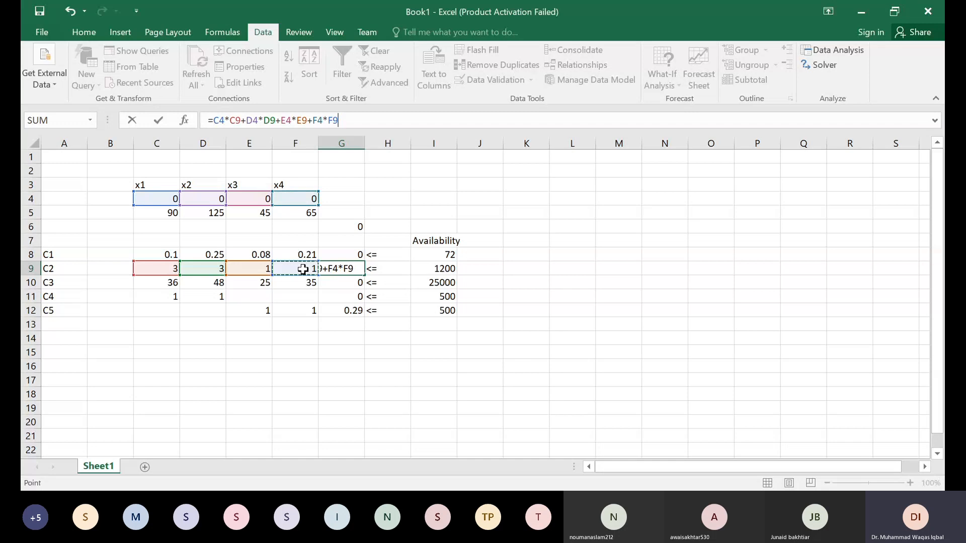
key(Return)
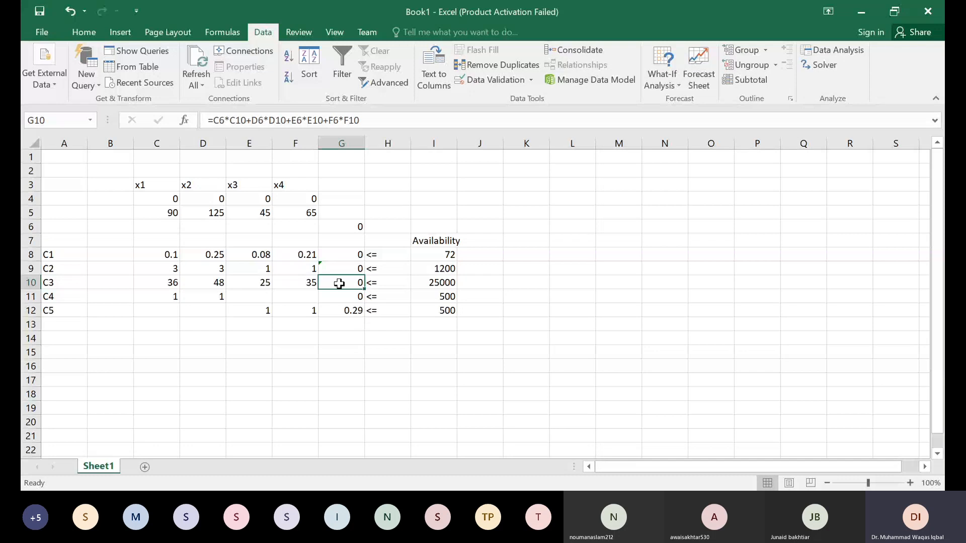
- Start a new formula in G10 with the x1 and x2 products, =C4*C10+D4*D10
text(=)
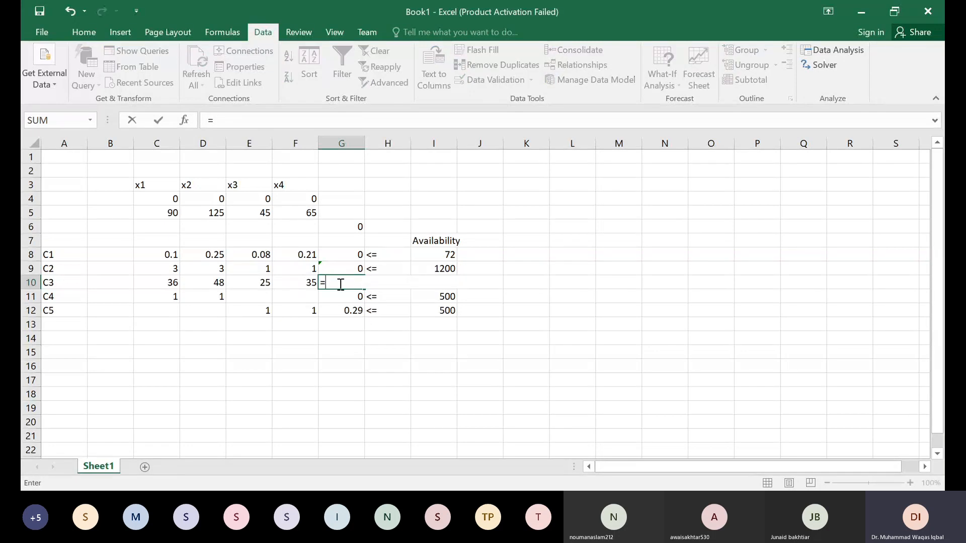
click(166, 198)
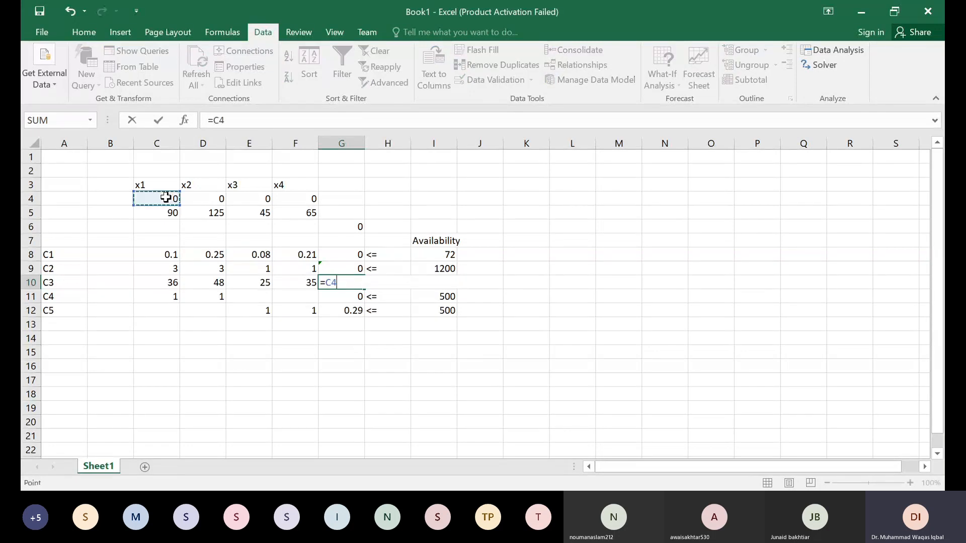
text(*)
click(163, 281)
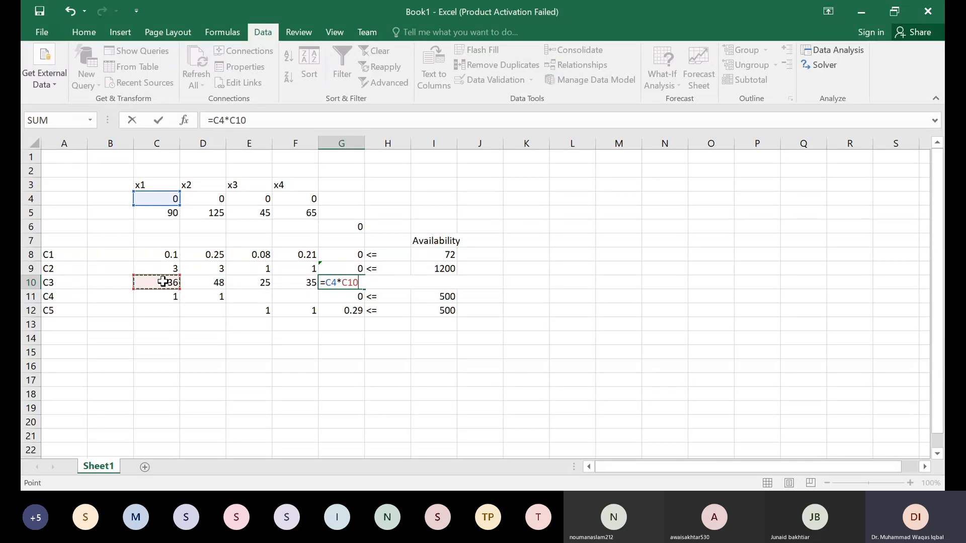
text(+)
click(202, 201)
text(*)
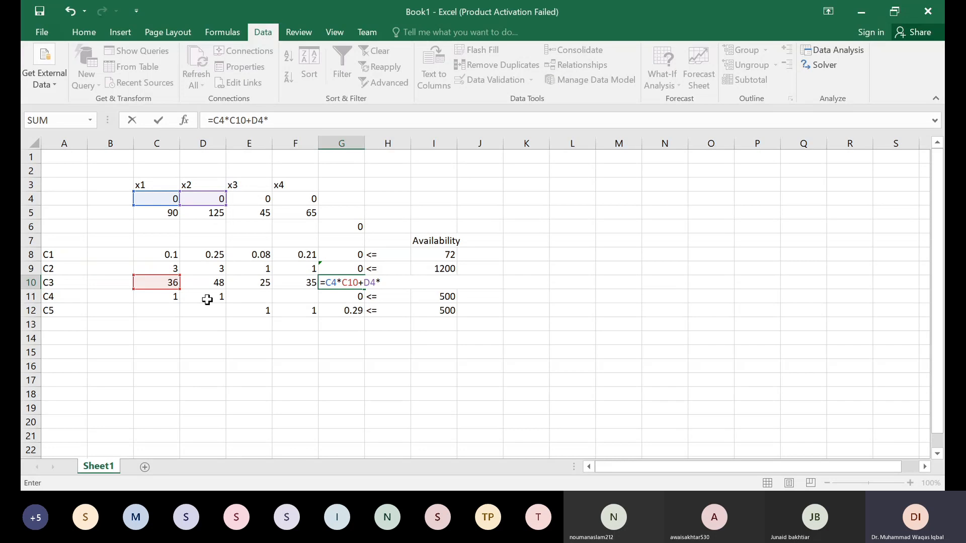
click(211, 285)
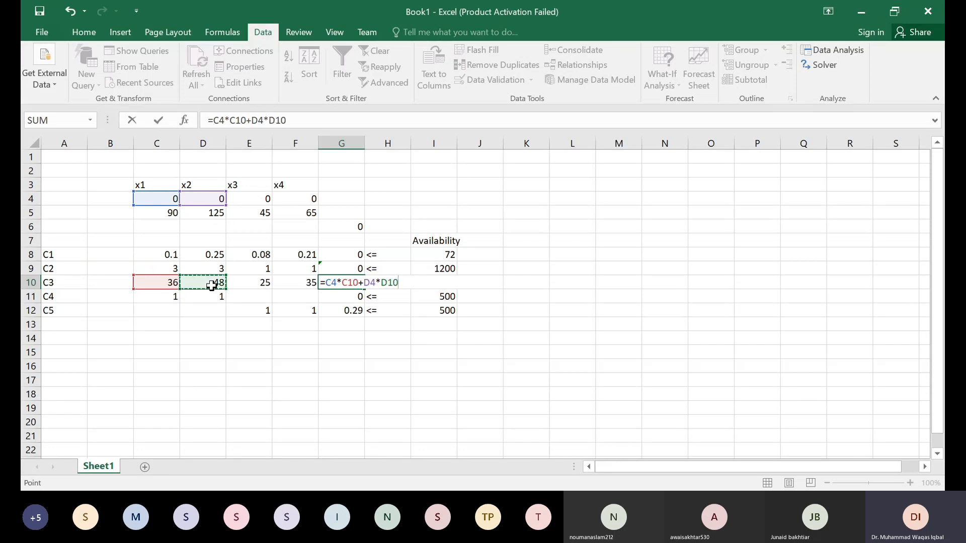
- Complete the G10 formula with the x3 and x4 products, +E4*E10+F4*F10, and enter it
text(+)
click(245, 198)
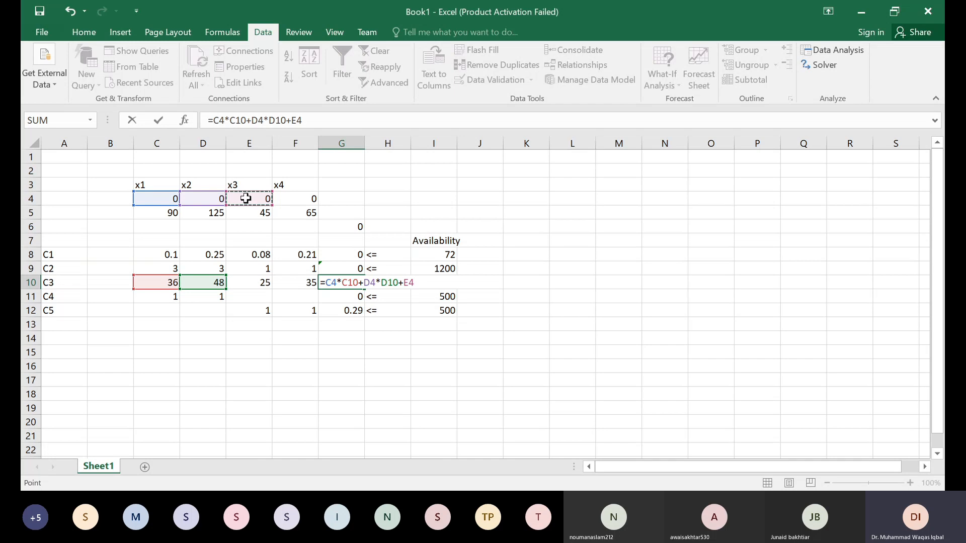
text(*)
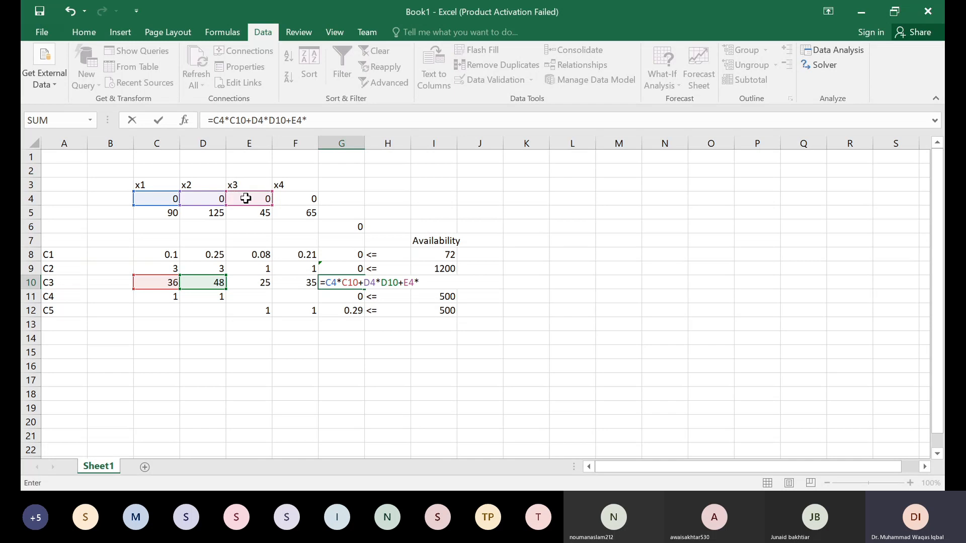
click(266, 281)
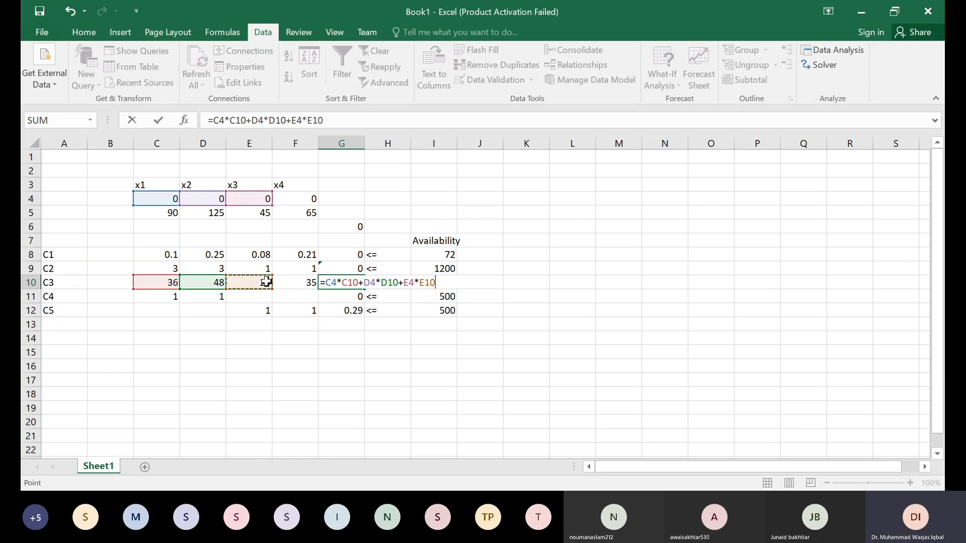
text(+)
click(305, 199)
text(*)
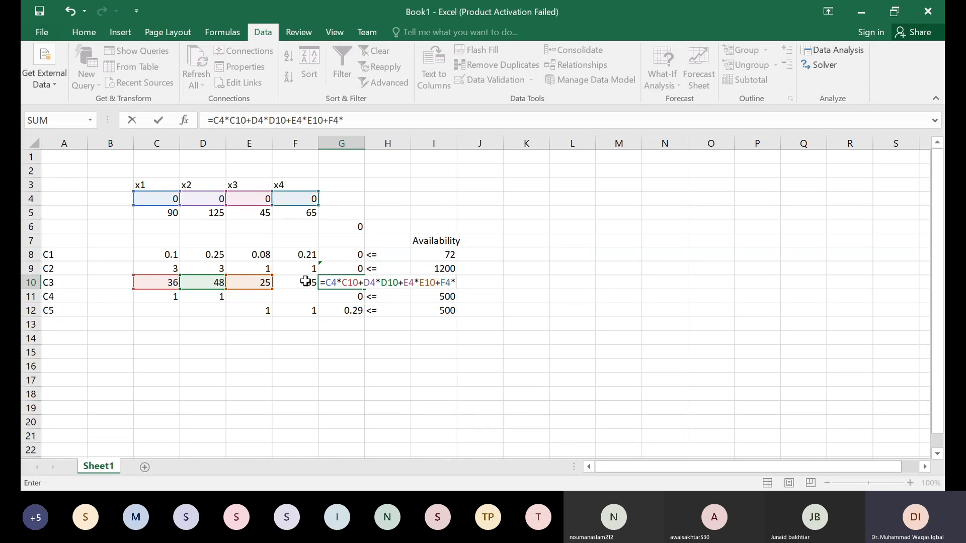
click(305, 282)
click(305, 282)
key(Return)
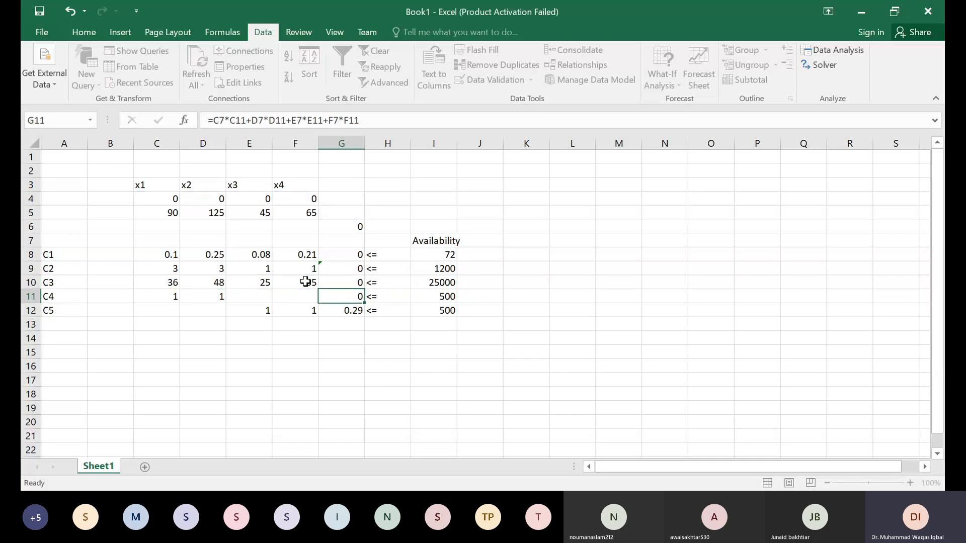
- Replace the C4 constraint total in G11 with the formula =C11*C4+D11*D4
text(=)
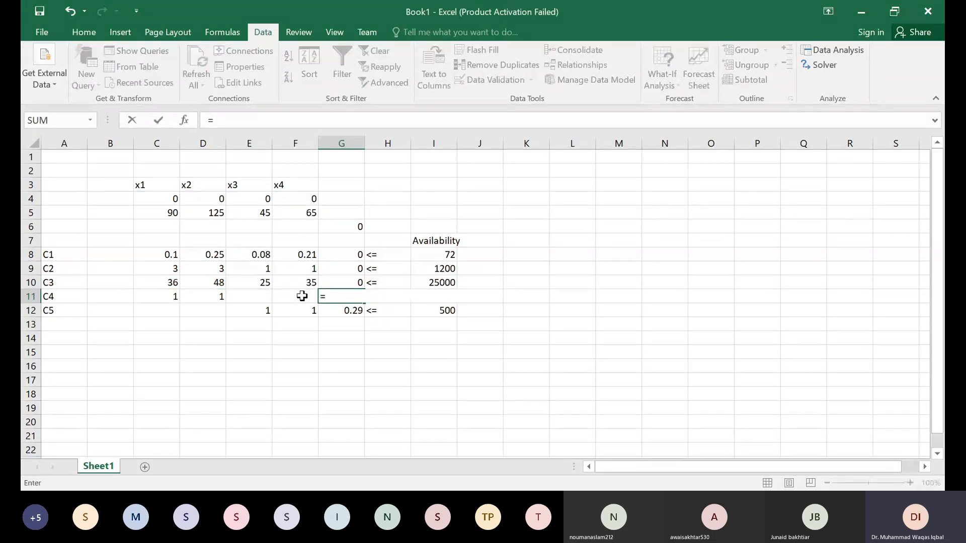
click(168, 298)
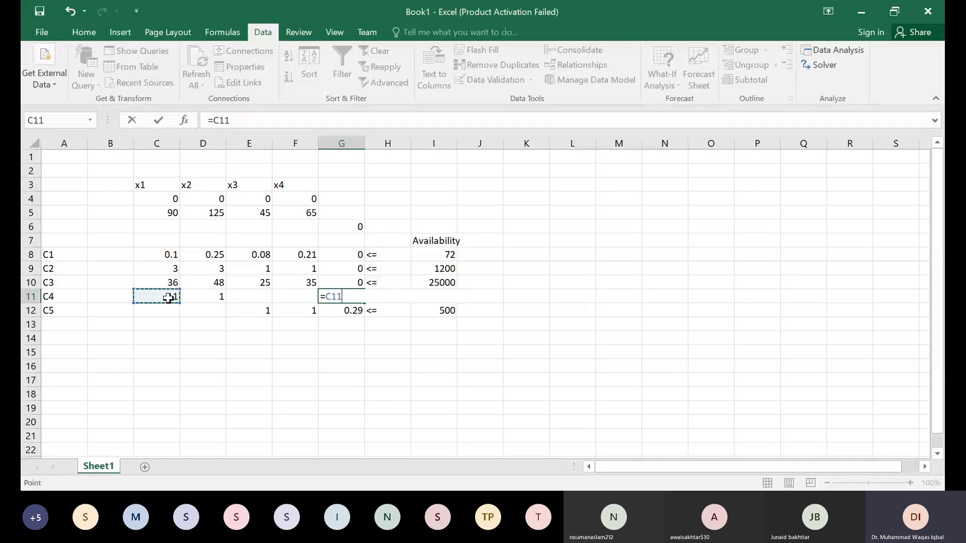
text(*)
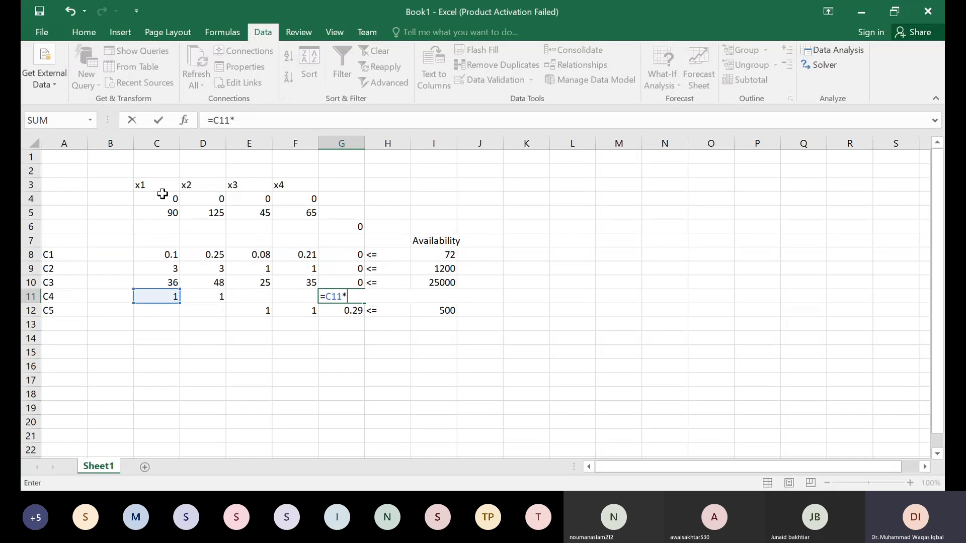
click(166, 200)
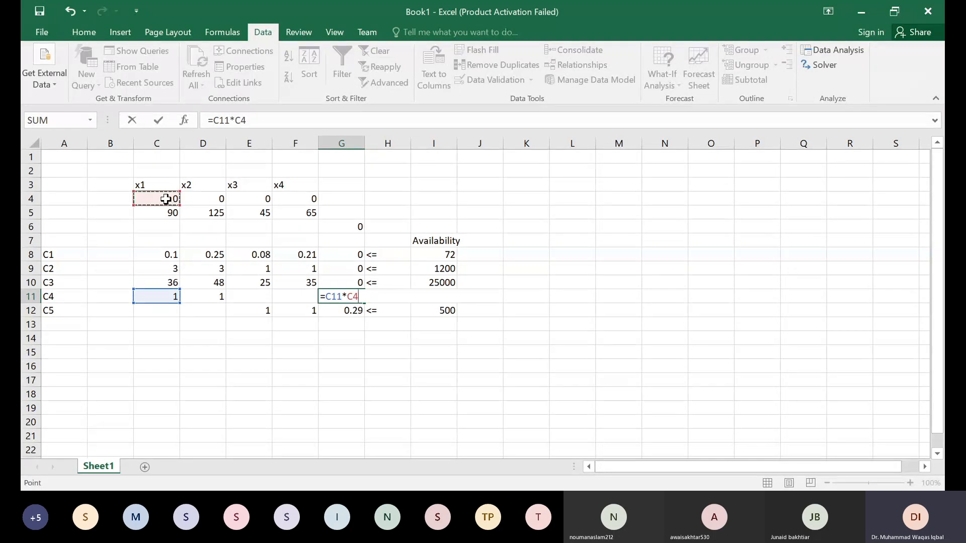
text(+)
click(206, 298)
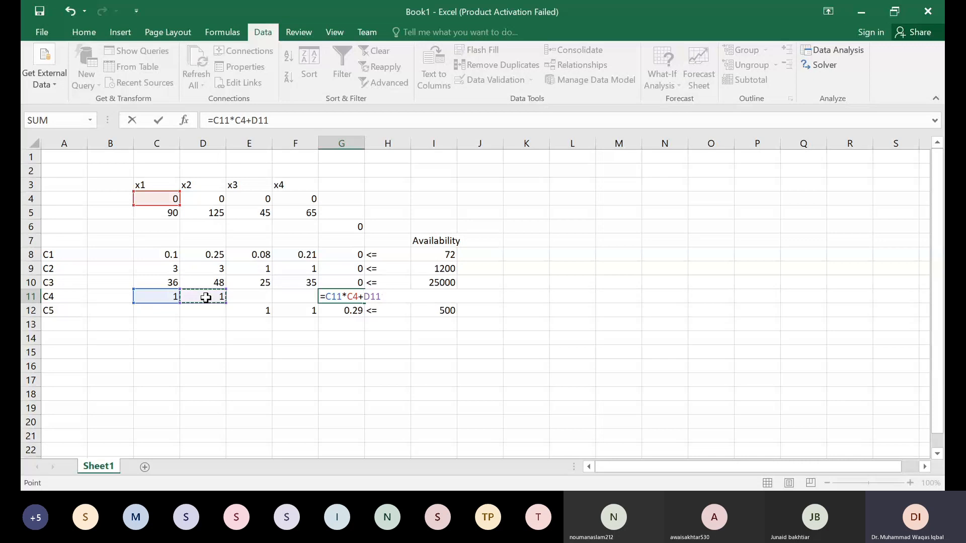
text(*)
click(207, 200)
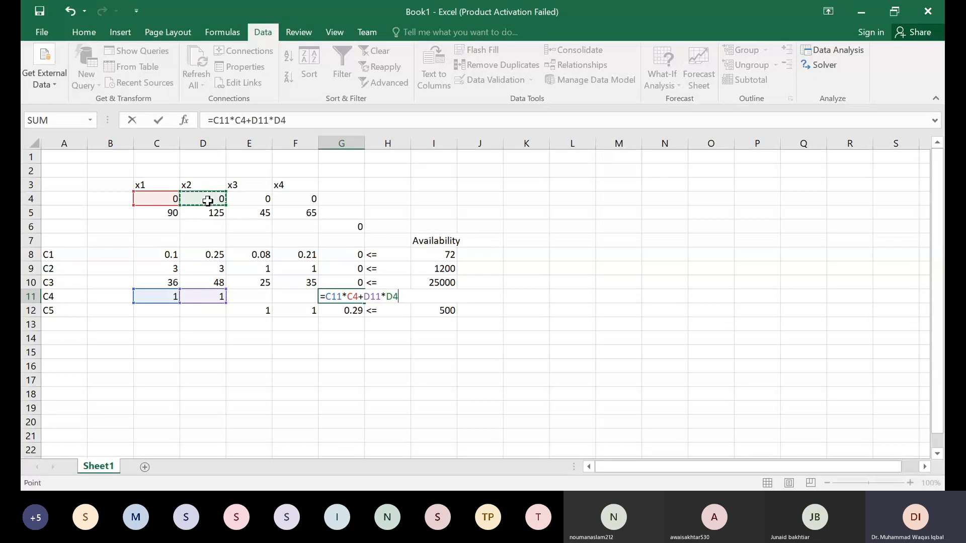
key(Return)
- Replace the C5 constraint total in G12 with the formula =E4*E12+F4*F12
text(=)
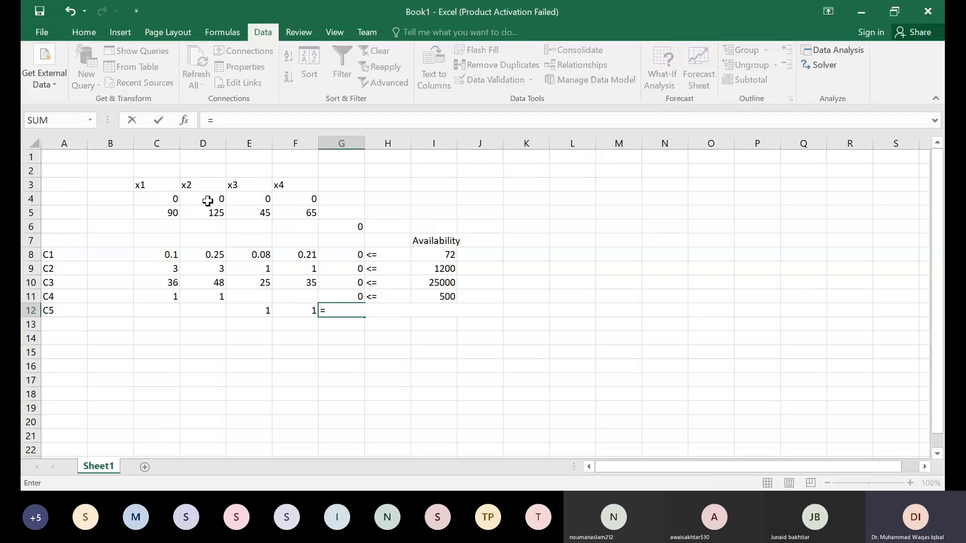
click(259, 201)
text(*)
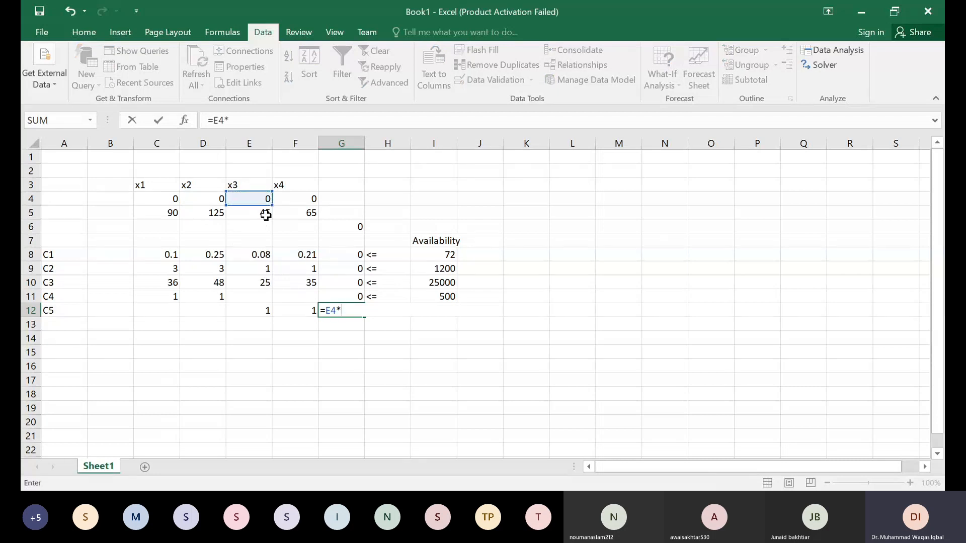
click(265, 314)
text(+)
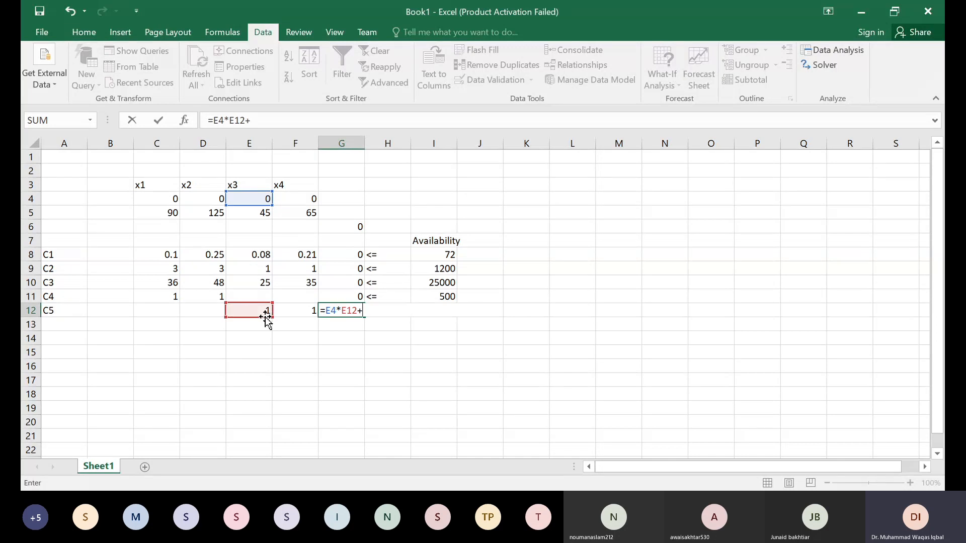
click(289, 203)
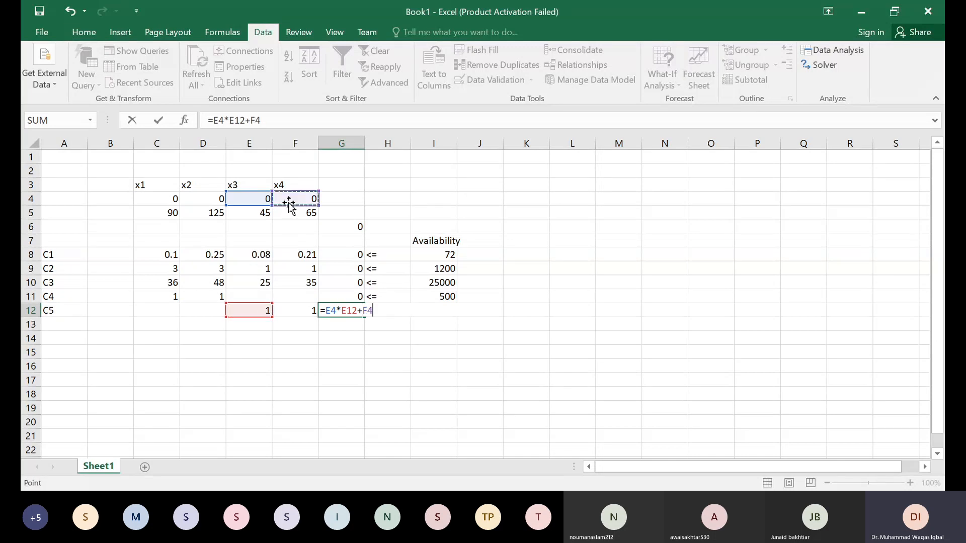
text(*)
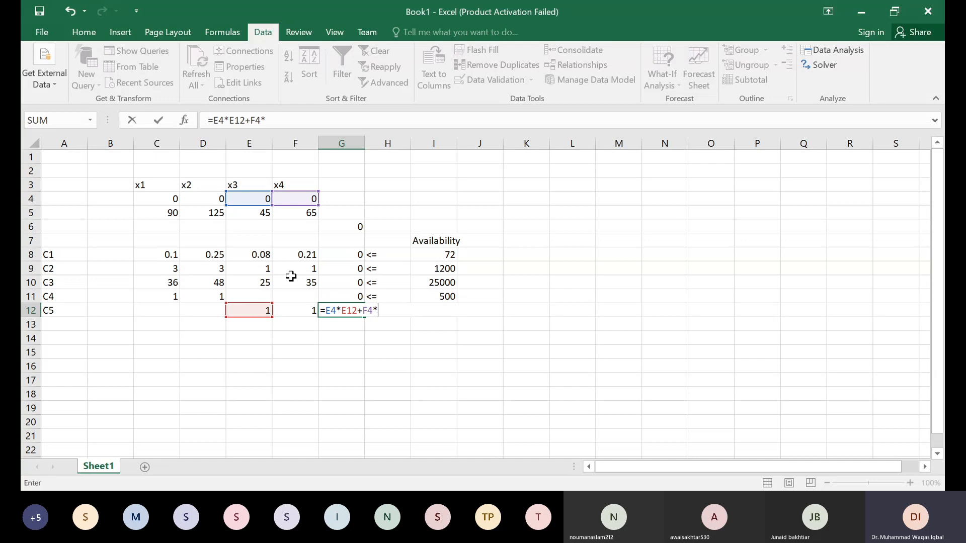
click(293, 312)
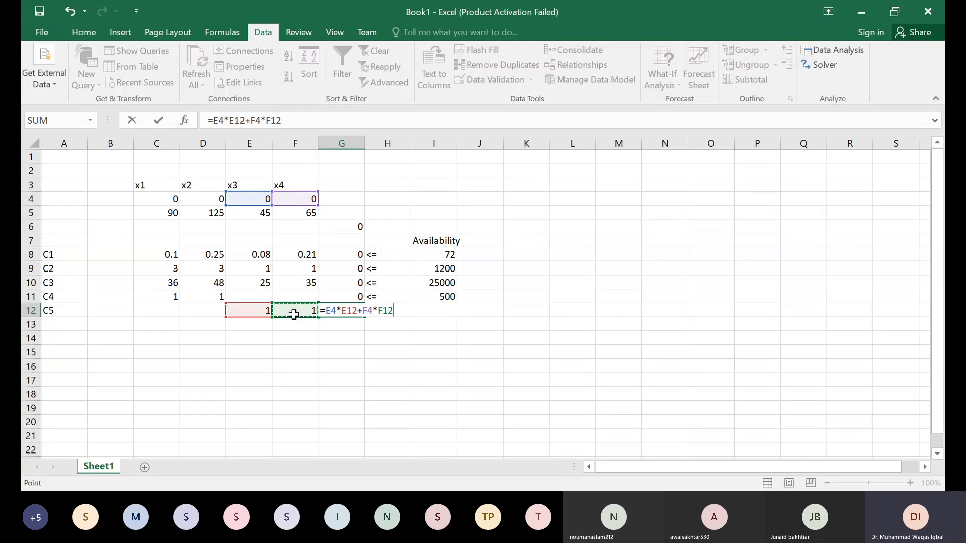
key(Return)
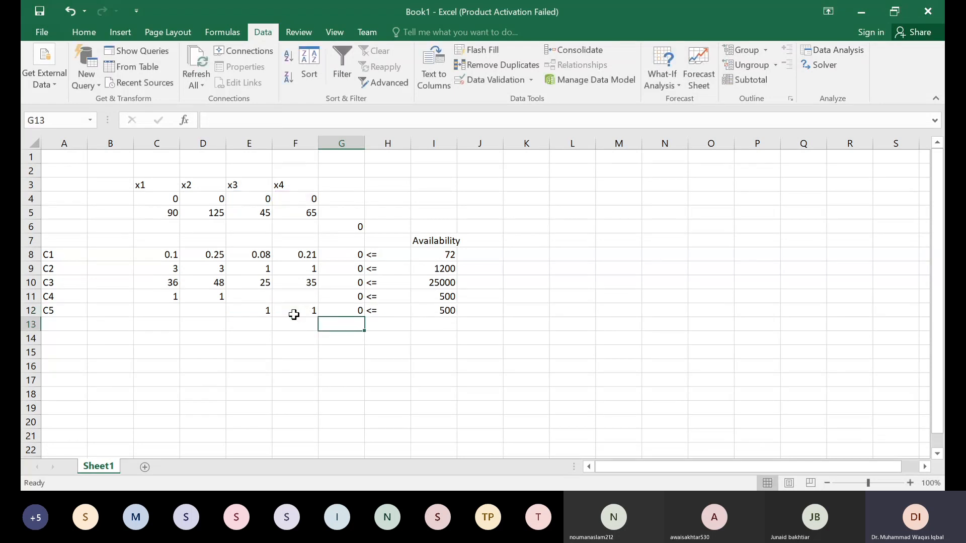
- Solve the model again with Solver and keep the Solver solution
click(823, 66)
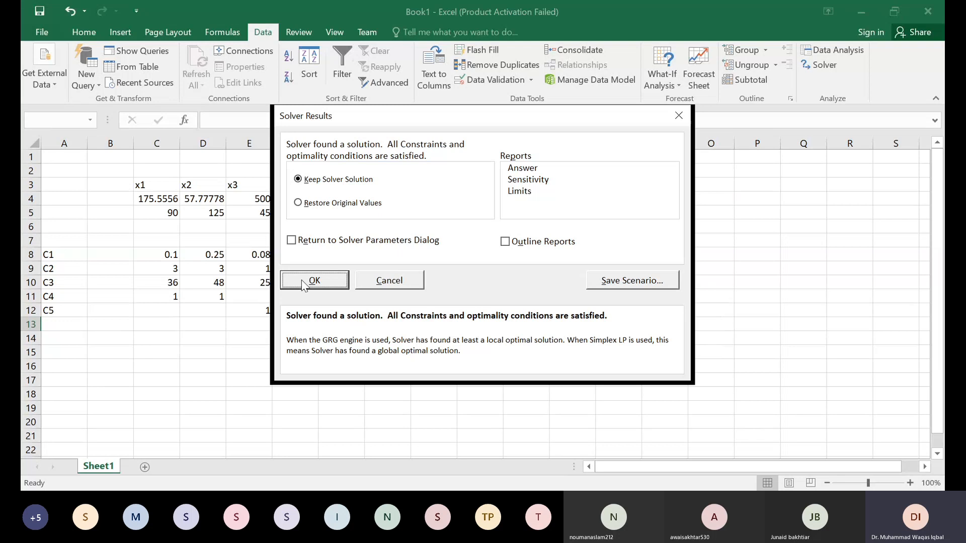
key(Return)
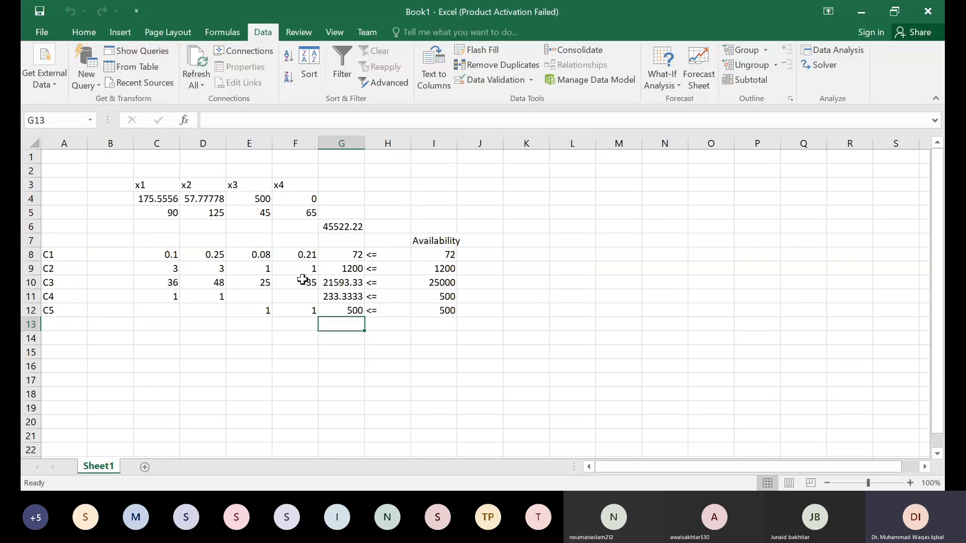
- Examine the IF formulas in column H that compare each constraint total with its availability
click(383, 261)
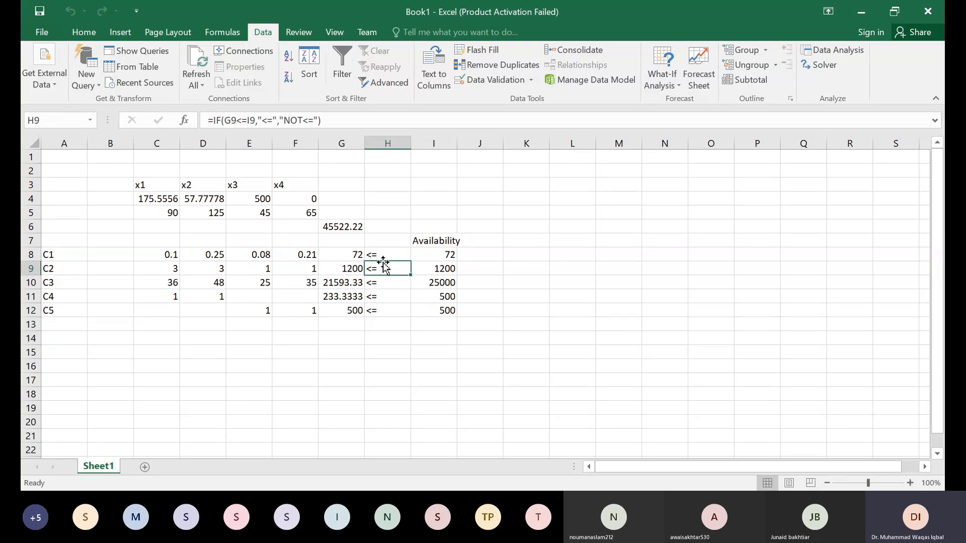
click(383, 262)
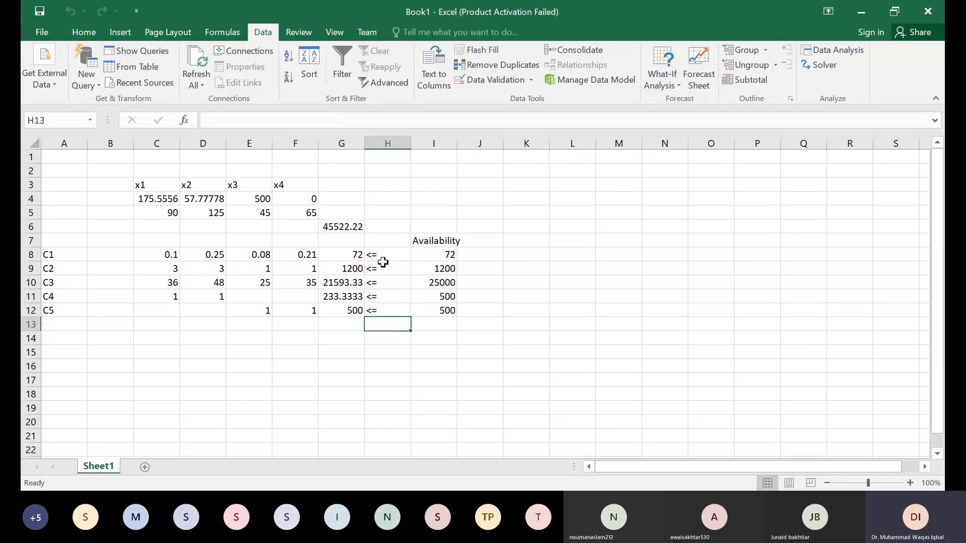
click(383, 261)
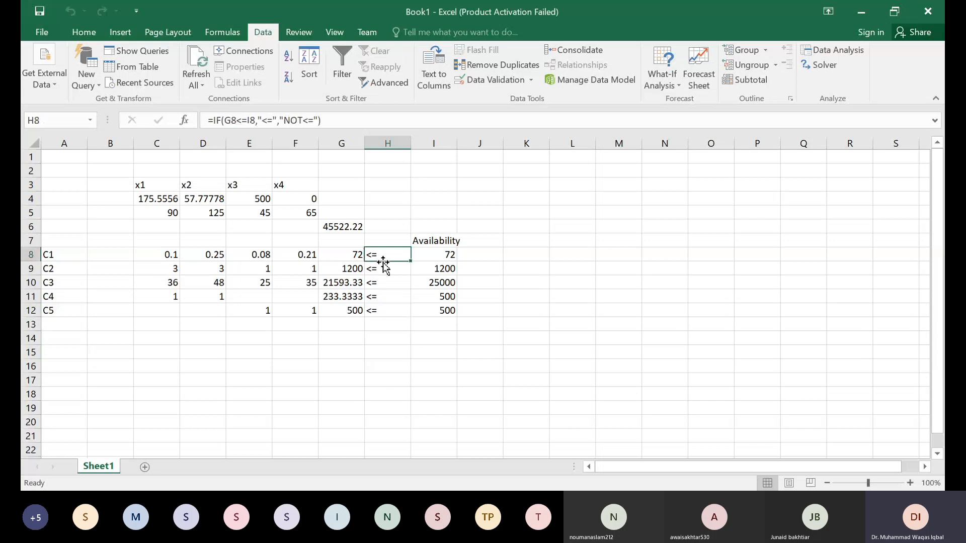
key(Down)
key(Down)
key(Down)
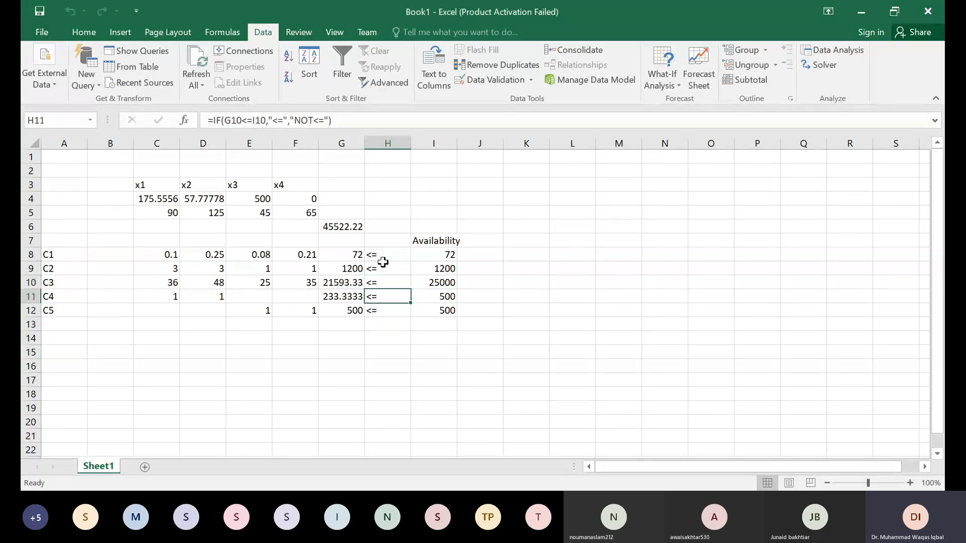
key(Up)
key(Up)
key(Up)
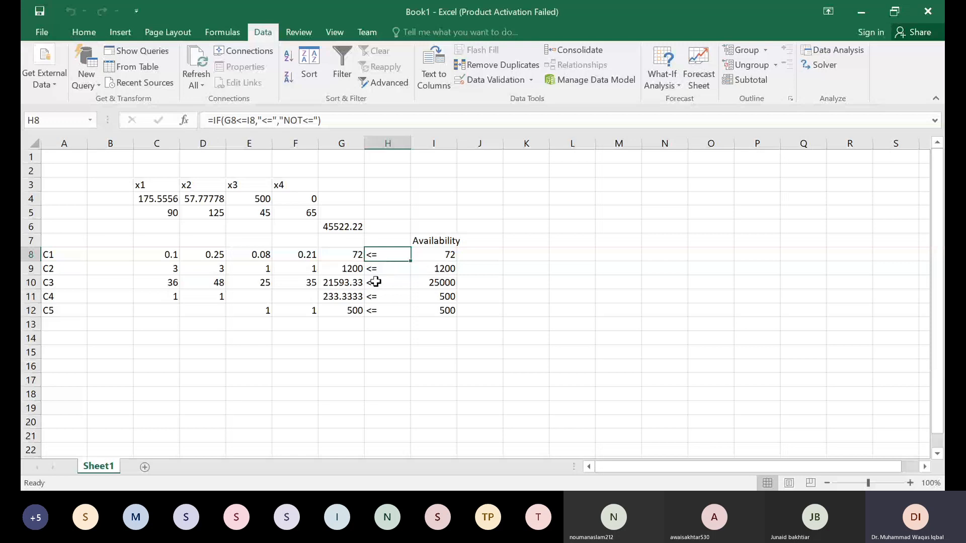
click(359, 385)
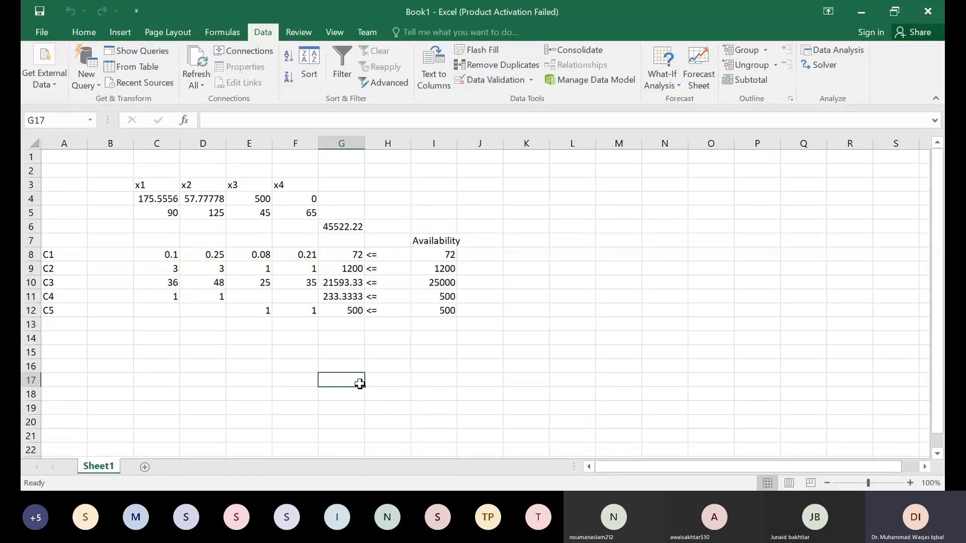
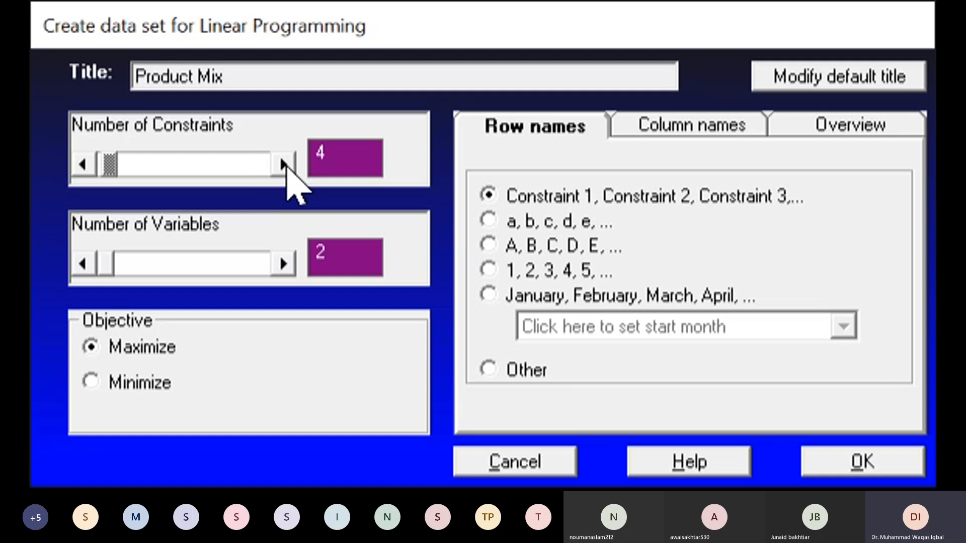
- Set the Product Mix linear programming data set to 5 constraints and 4 variables, and create it
click(284, 164)
click(283, 264)
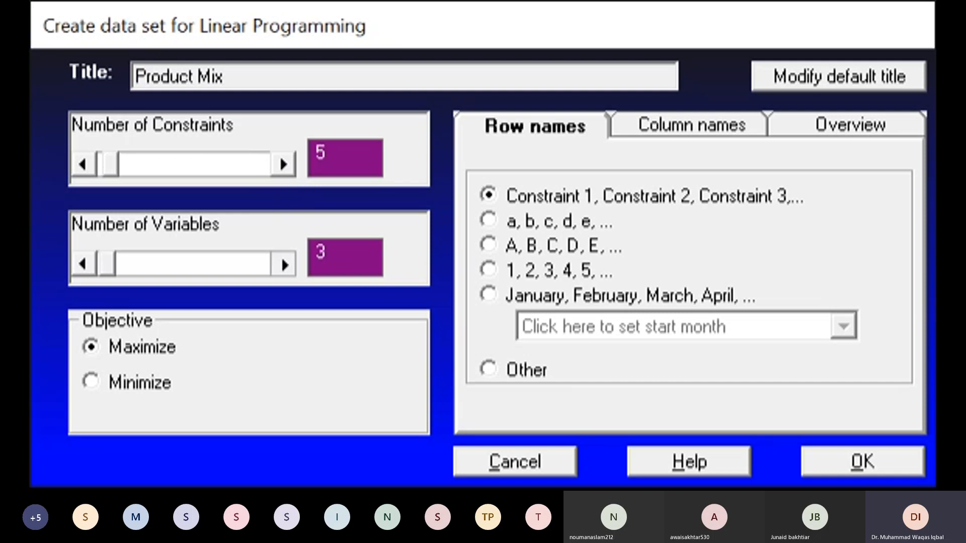
click(283, 264)
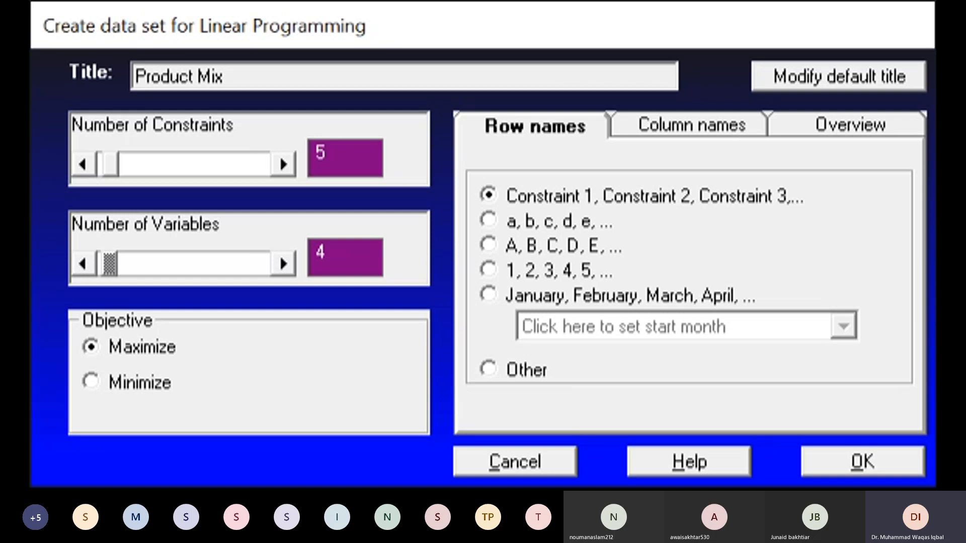
click(862, 462)
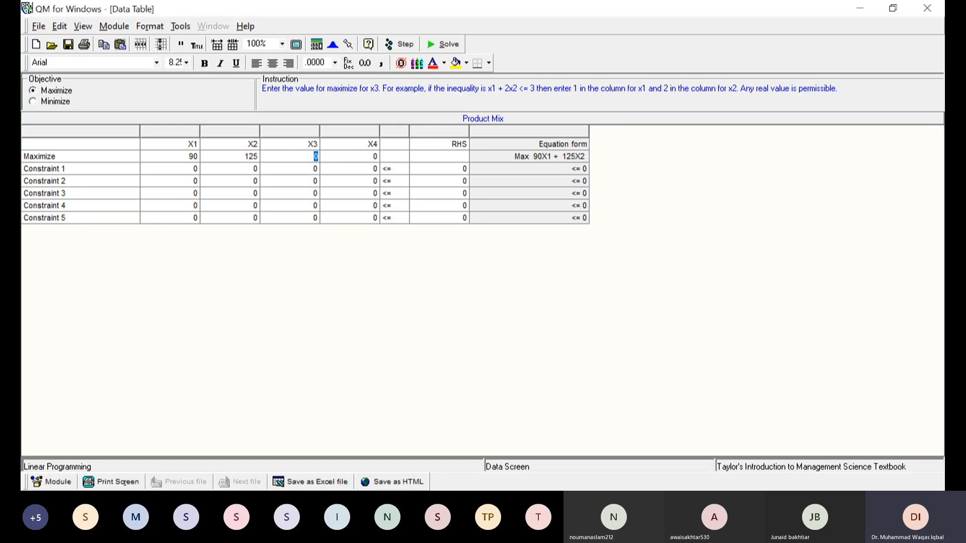
- Set the Maximize objective coefficients to 45 for X3 and 65 for X4
text(45)
key(Tab)
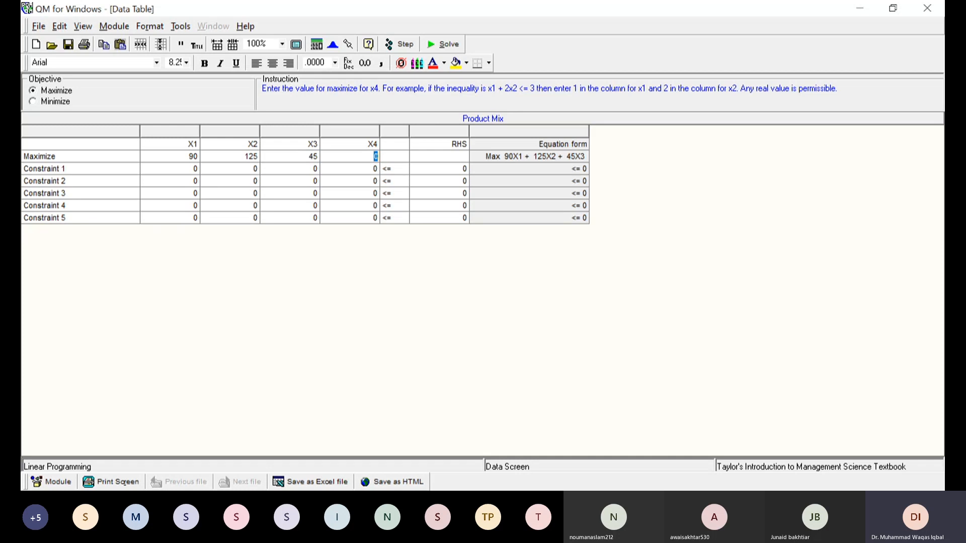
text(65)
click(194, 180)
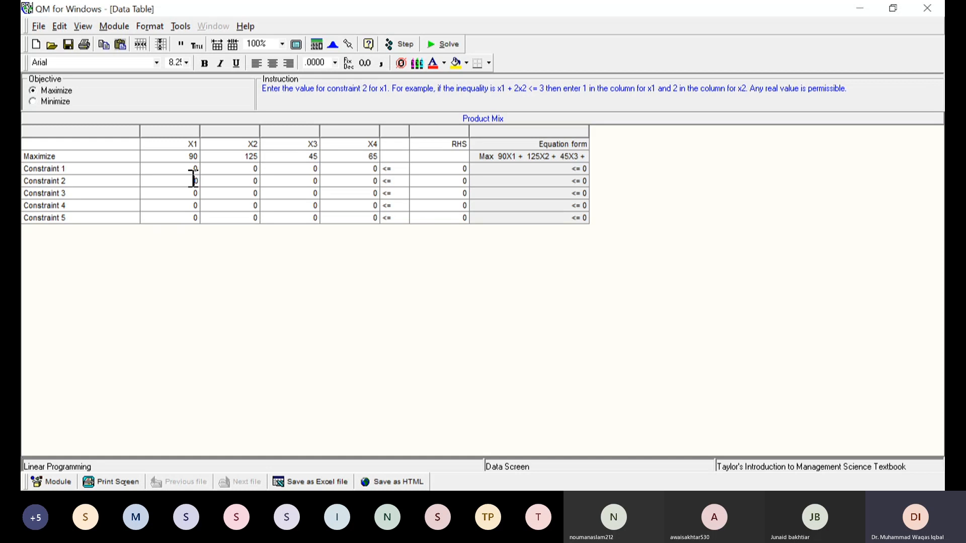
- Fill in Constraint 1 with coefficients .1, .25, .08 and .21 for X1 to X4 and a right-hand side of 72
click(193, 171)
text(1)
key(Return)
text(.25)
key(Return)
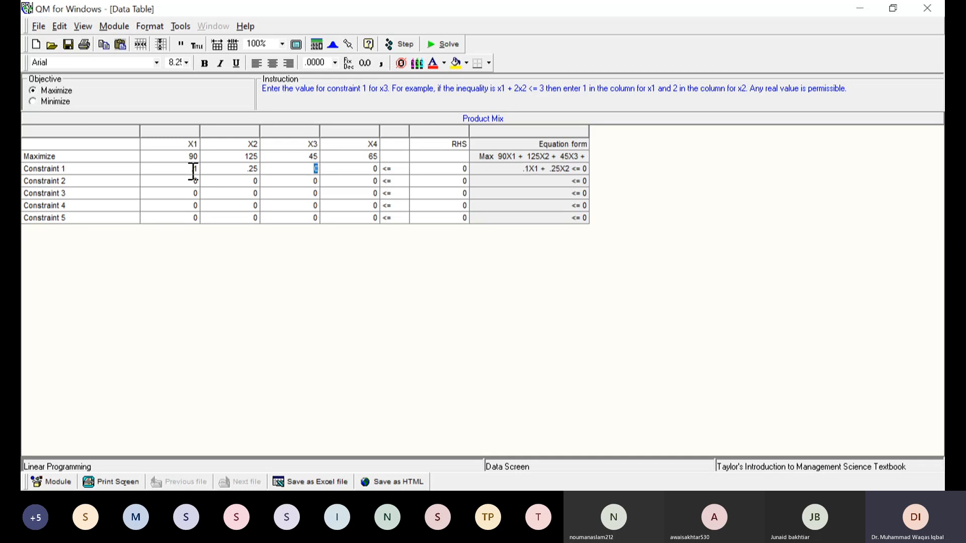
text(.08)
key(Return)
key(BackSpace)
text(.21)
click(456, 175)
key(BackSpace)
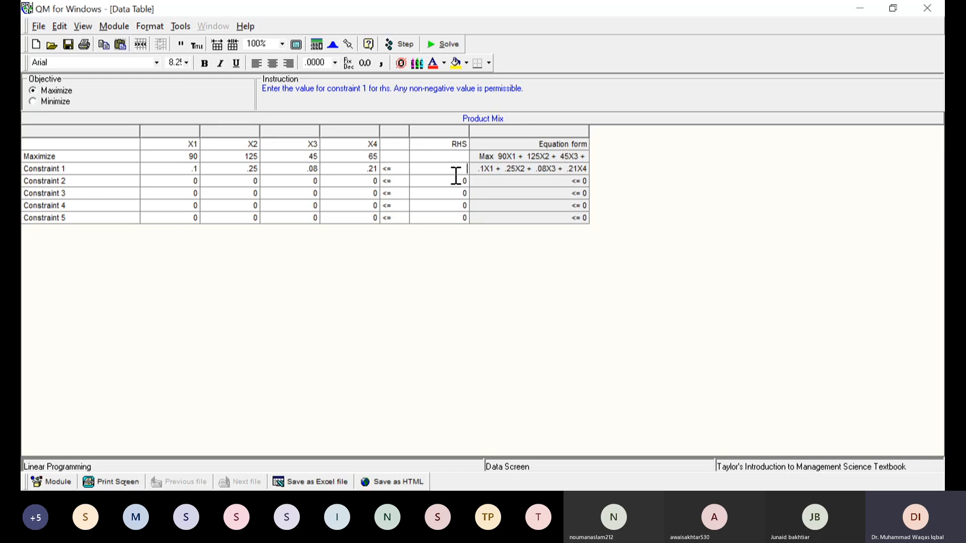
text(72)
- Fill in Constraint 2 with coefficients 3, 3, 1 and 1 for X1 to X4 and a right-hand side of 1200
click(194, 184)
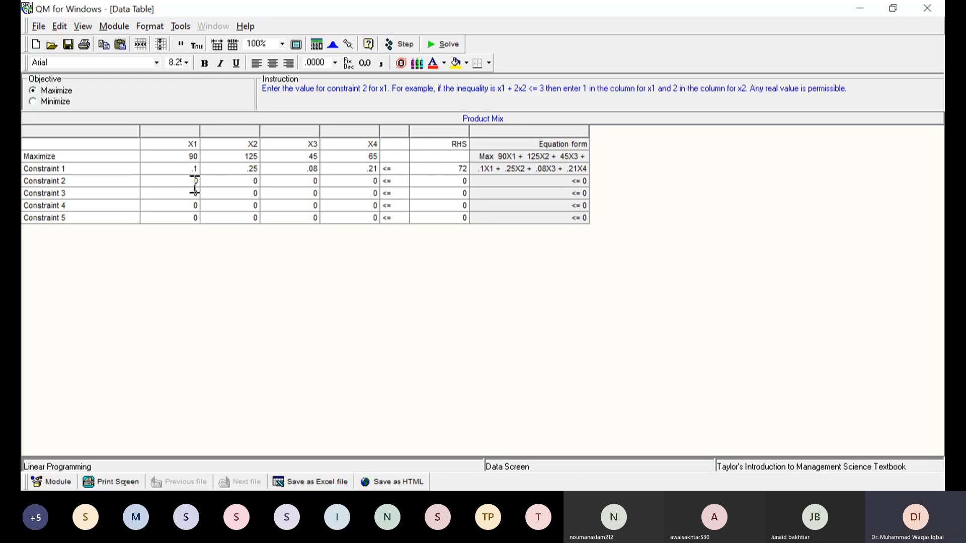
text(3)
key(Tab)
text(3)
key(Tab)
text(1)
key(Tab)
text(1)
click(463, 185)
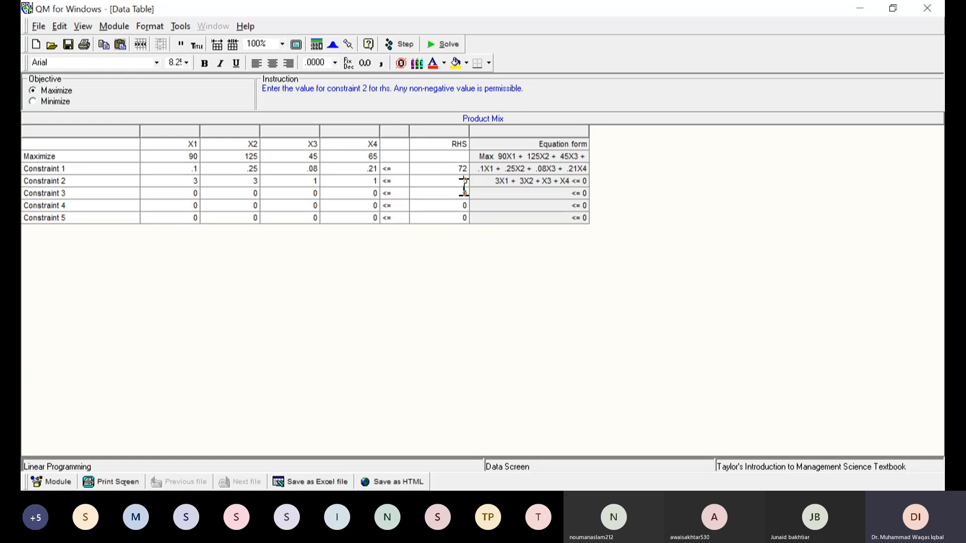
text(1200)
- Fill in Constraint 3 with coefficients 36, 48, 25 and 35 for X1 to X4 and a right-hand side of 25000
click(191, 196)
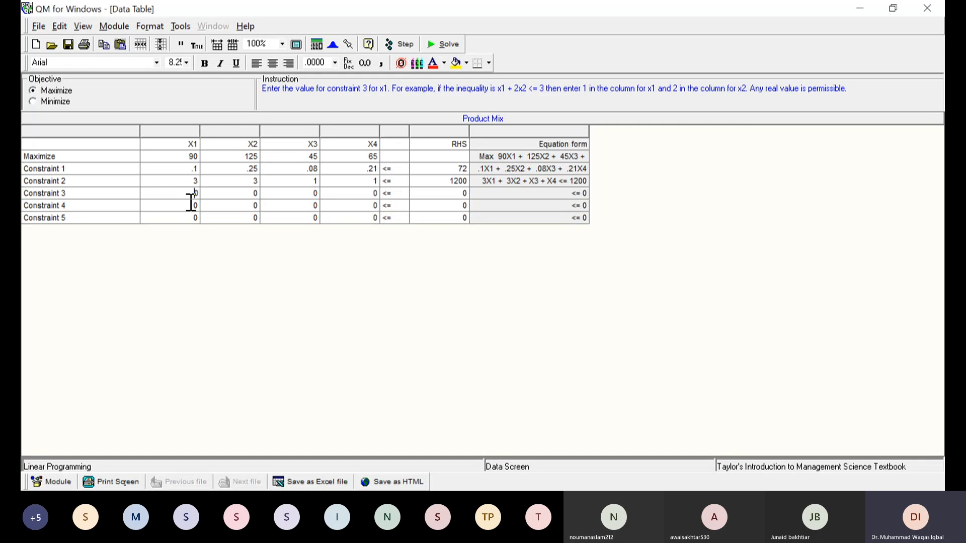
key(BackSpace)
text(36)
key(Tab)
text(48)
key(Tab)
text(25)
key(Tab)
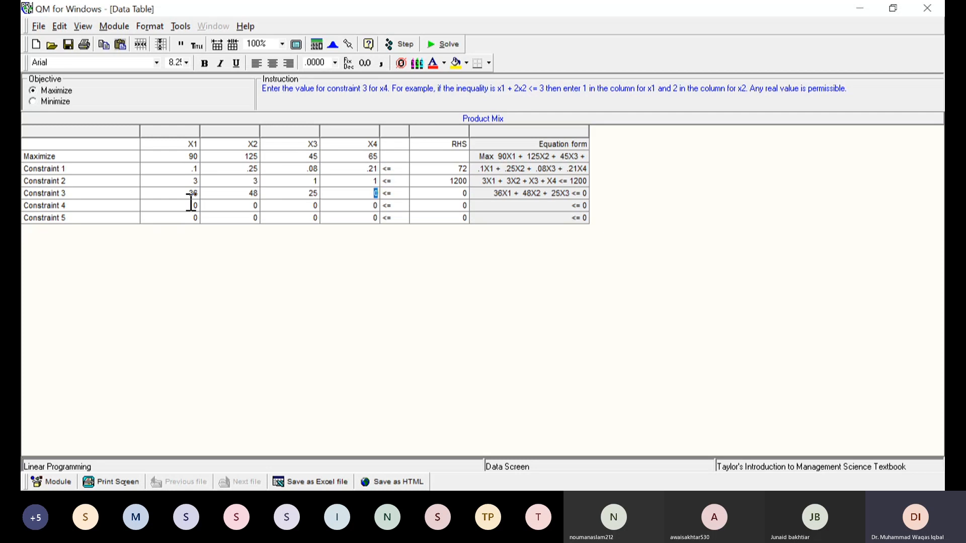
text(35)
key(Tab)
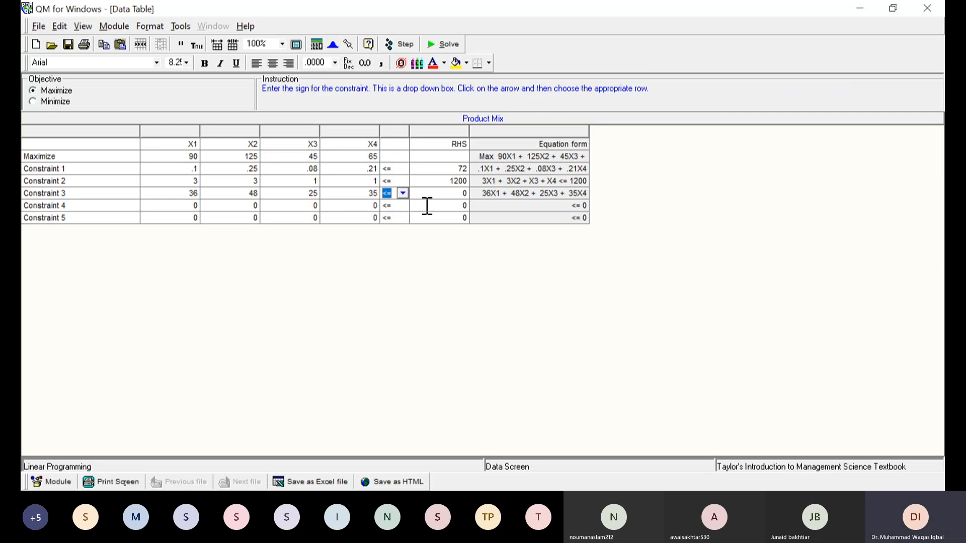
click(465, 195)
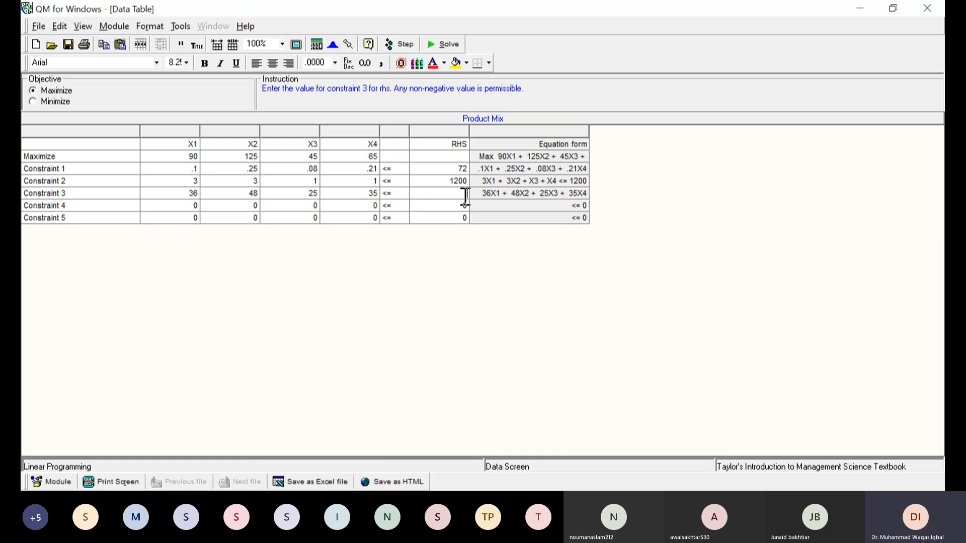
text(25000)
- Fill in Constraint 4 with coefficients of 1 for X1 and X2 and a right-hand side of 500
click(188, 209)
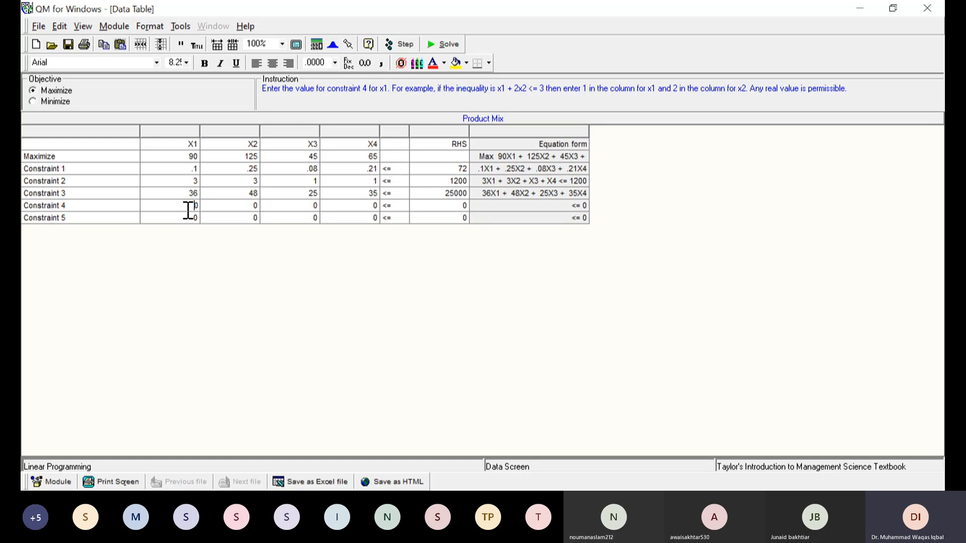
key(Delete)
key(Tab)
text(1)
key(Tab)
key(Tab)
key(Tab)
key(Tab)
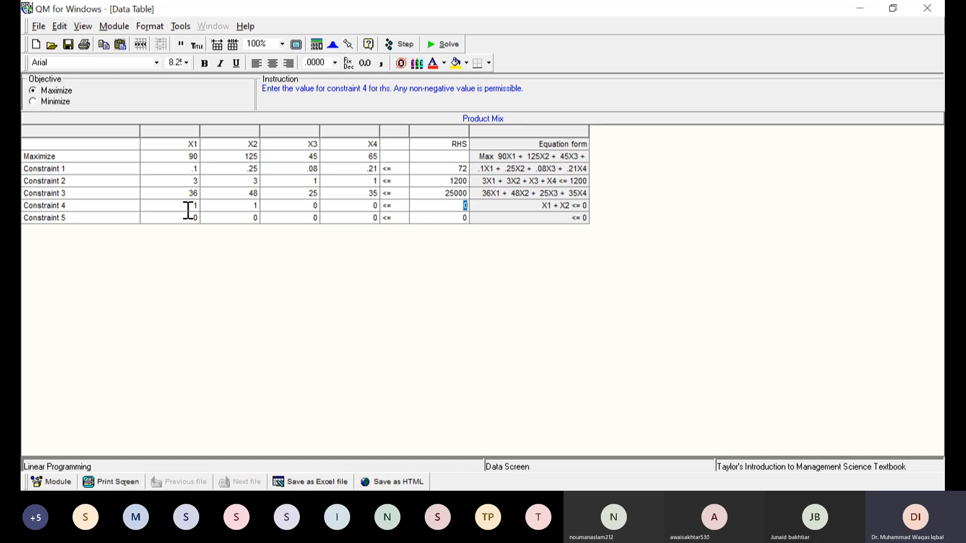
text(500)
key(Tab)
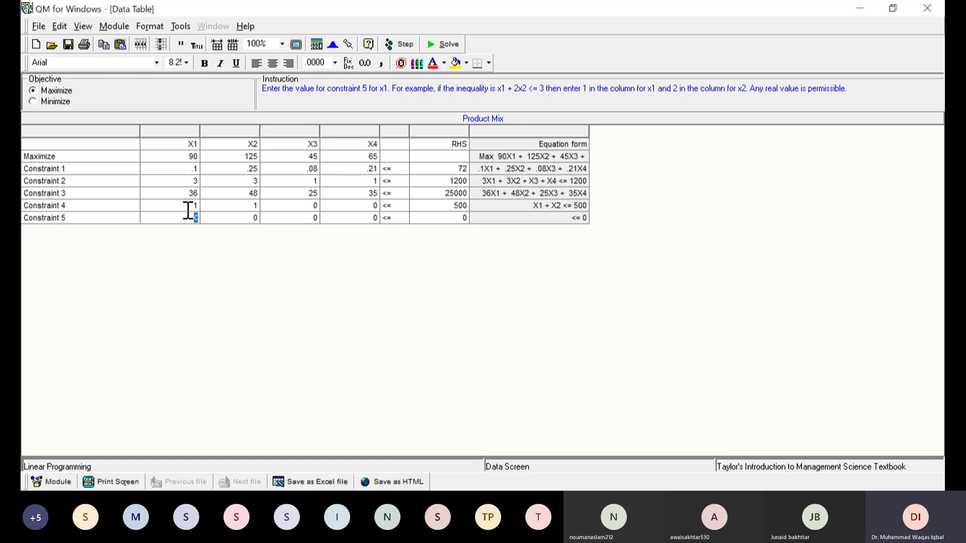
- Fill in Constraint 5 with coefficients of 1 for X3 and X4 and a right-hand side of 500
key(Tab)
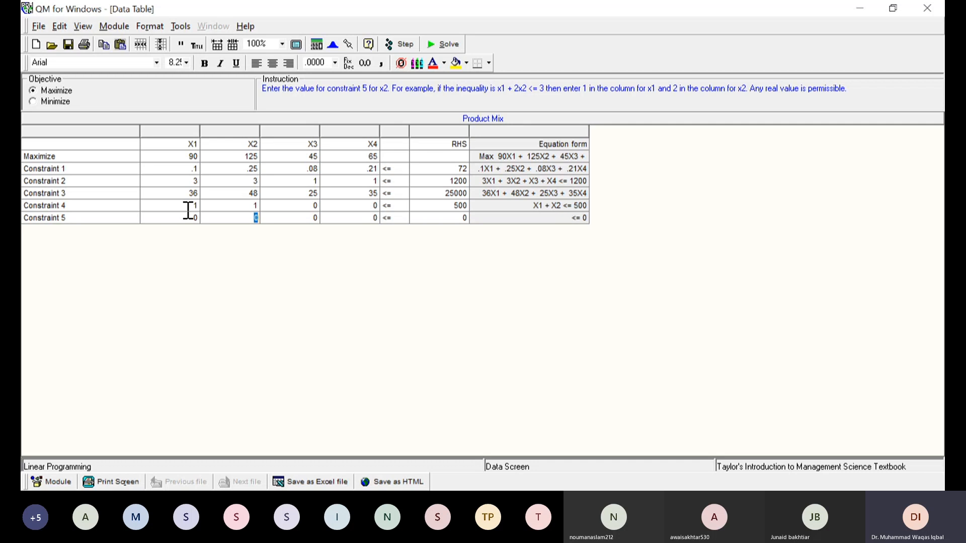
key(Tab)
text(1)
key(Tab)
text(1)
key(Tab)
key(Tab)
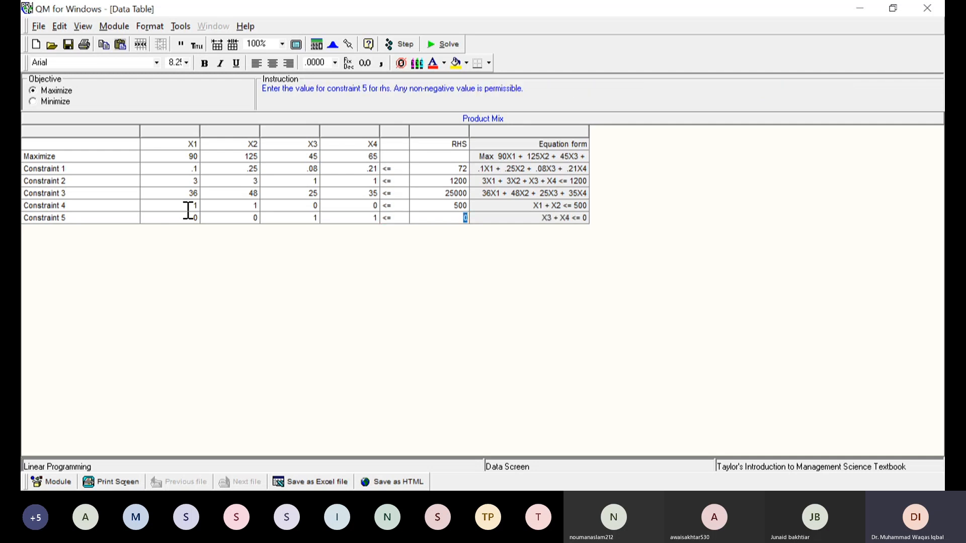
text(500)
- Solve the product mix model and open the Dual results window
click(445, 47)
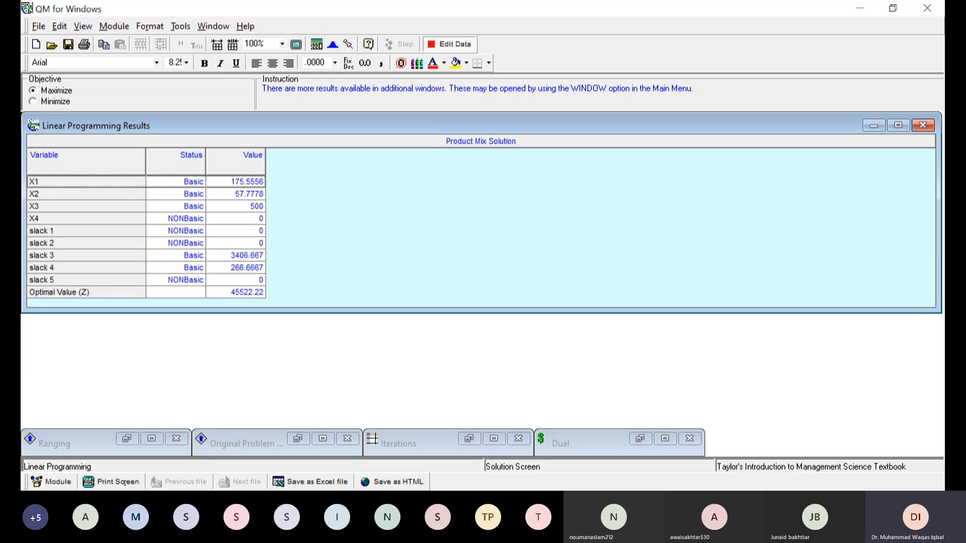
click(640, 439)
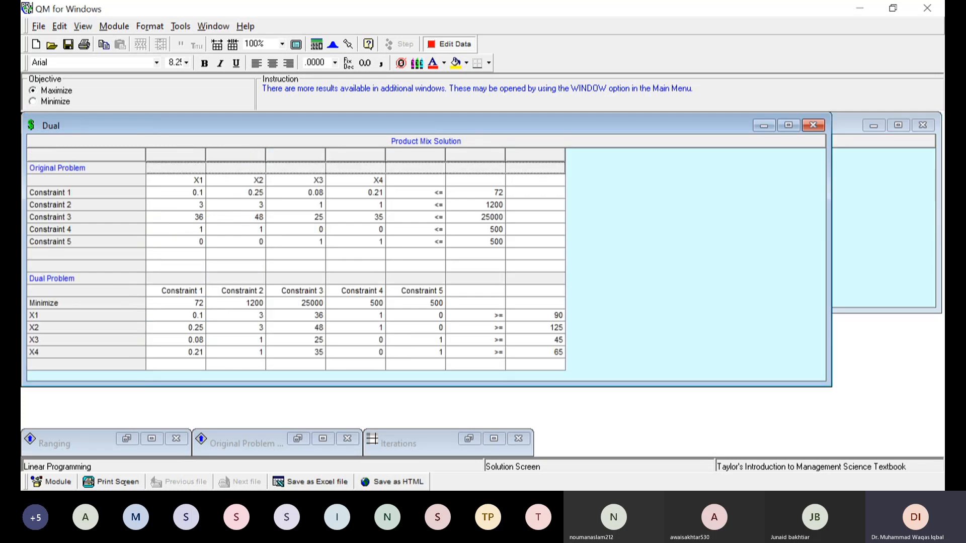